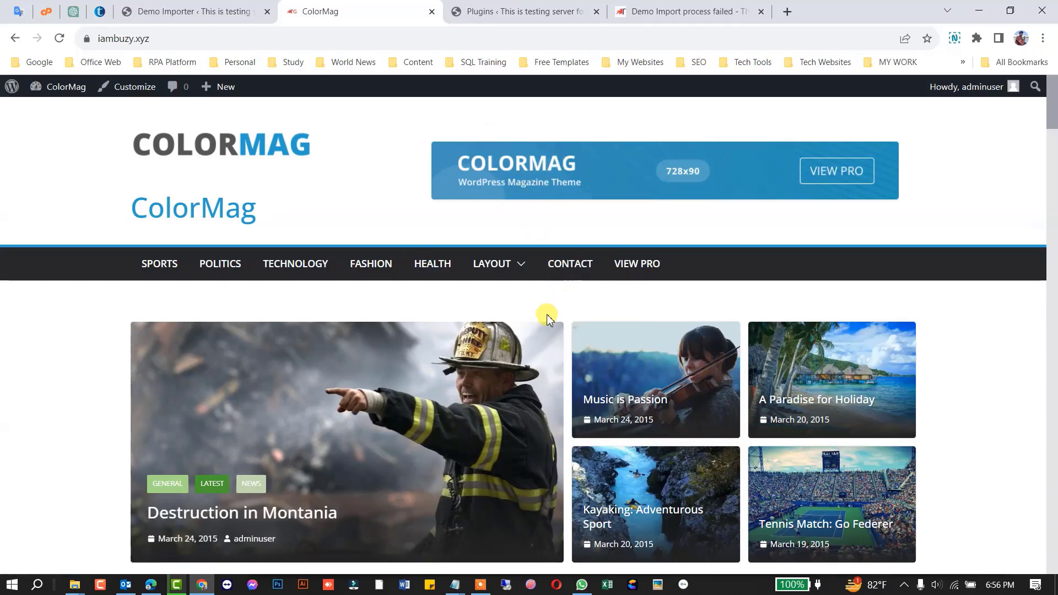
- Look over the imported ColorMag homepage, including its Health section, and return to the Demo Importer page
scroll(545, 315, "down", 4)
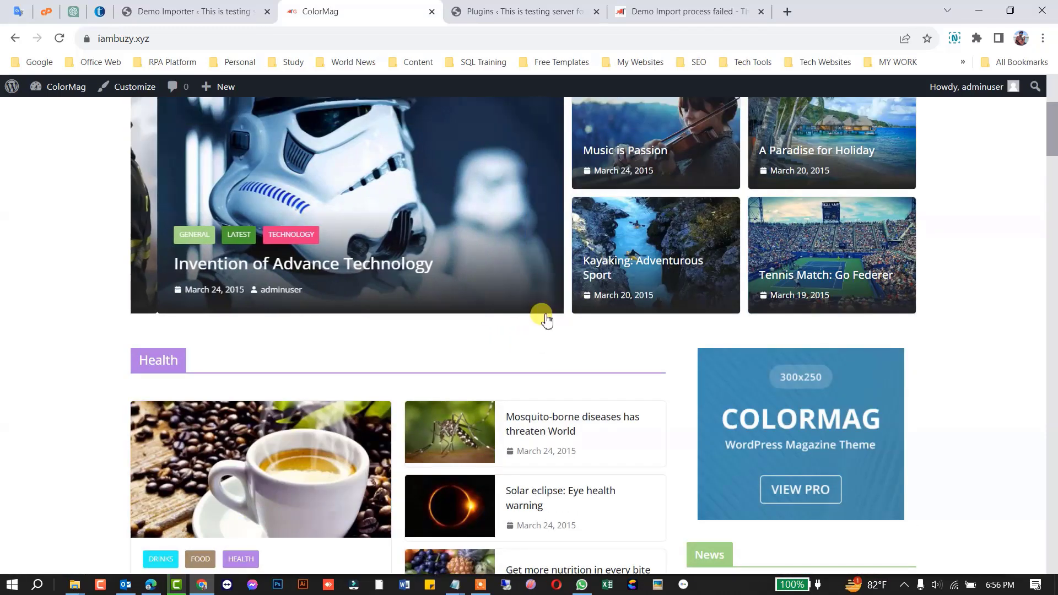
scroll(543, 319, "up", 5)
left_click(177, 12)
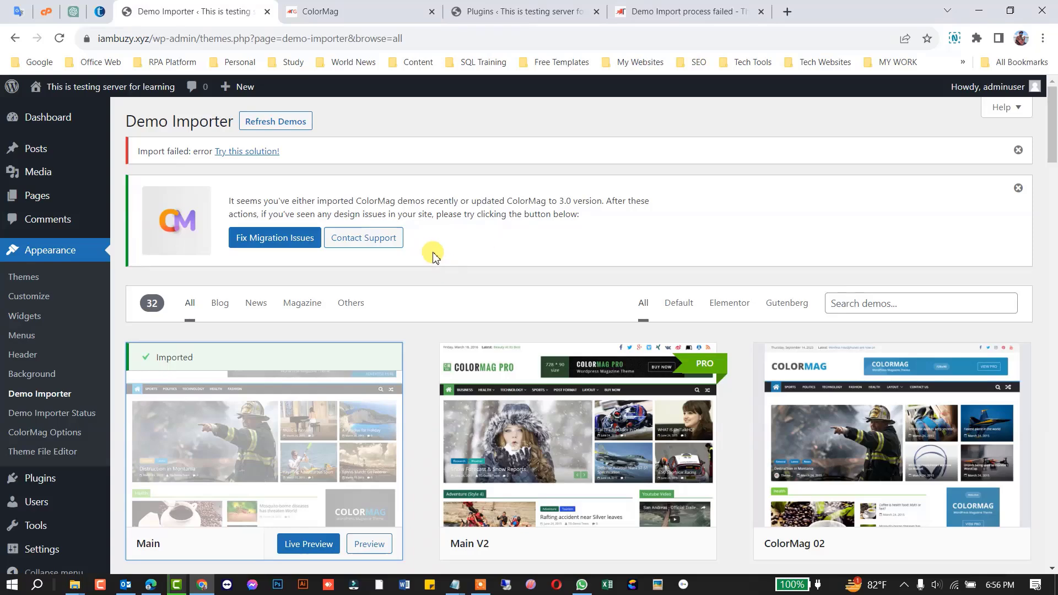
- Open the list of installed plugins and review which plugins are active on the site
scroll(184, 326, "down", 4)
mouse_move(34, 280)
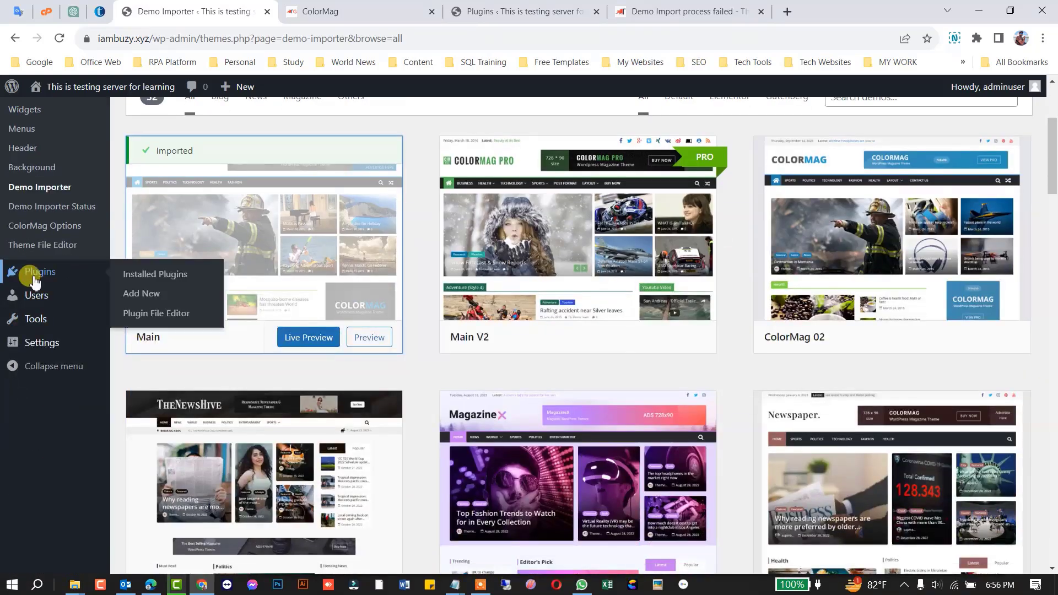
left_click(35, 274)
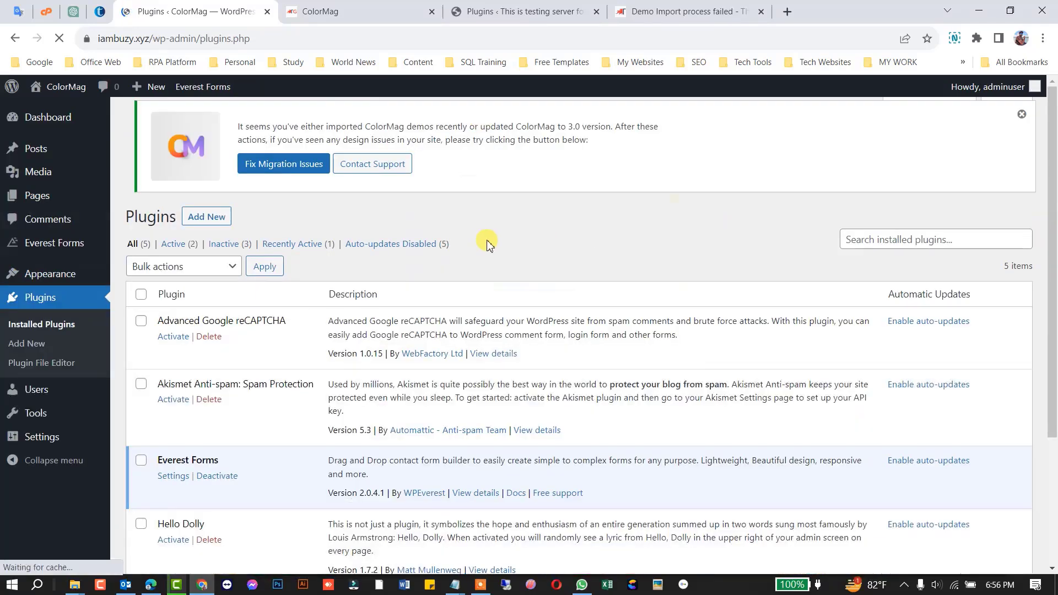
scroll(488, 245, "down", 3)
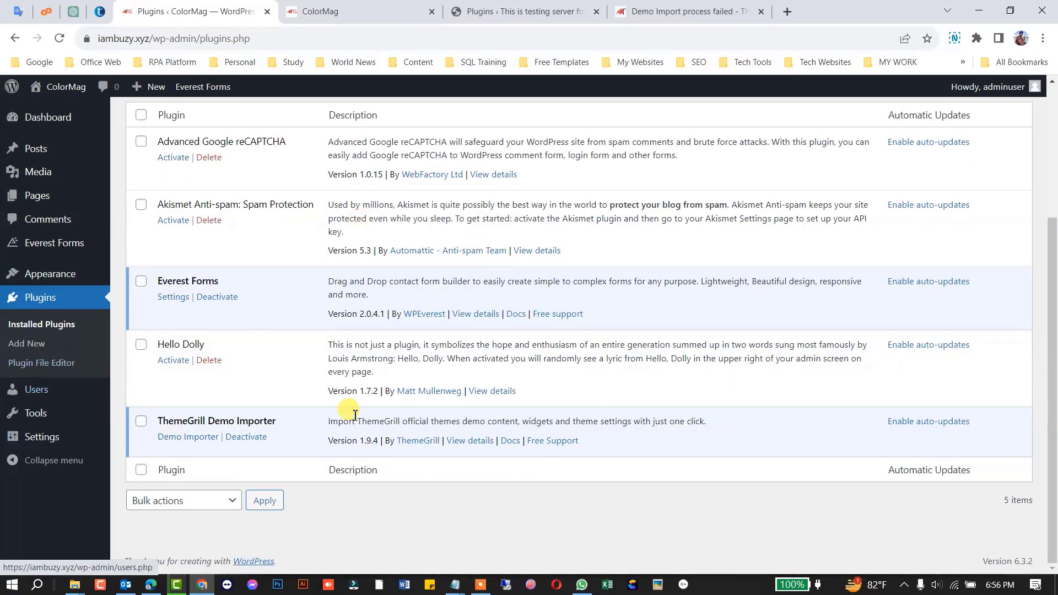
scroll(309, 398, "up", 1)
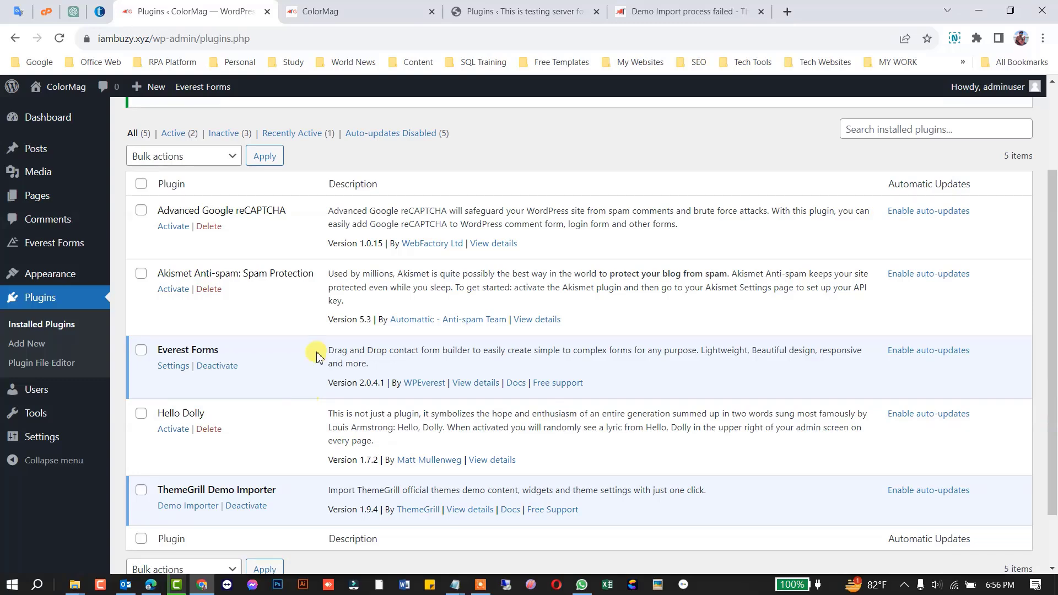
scroll(219, 353, "down", 1)
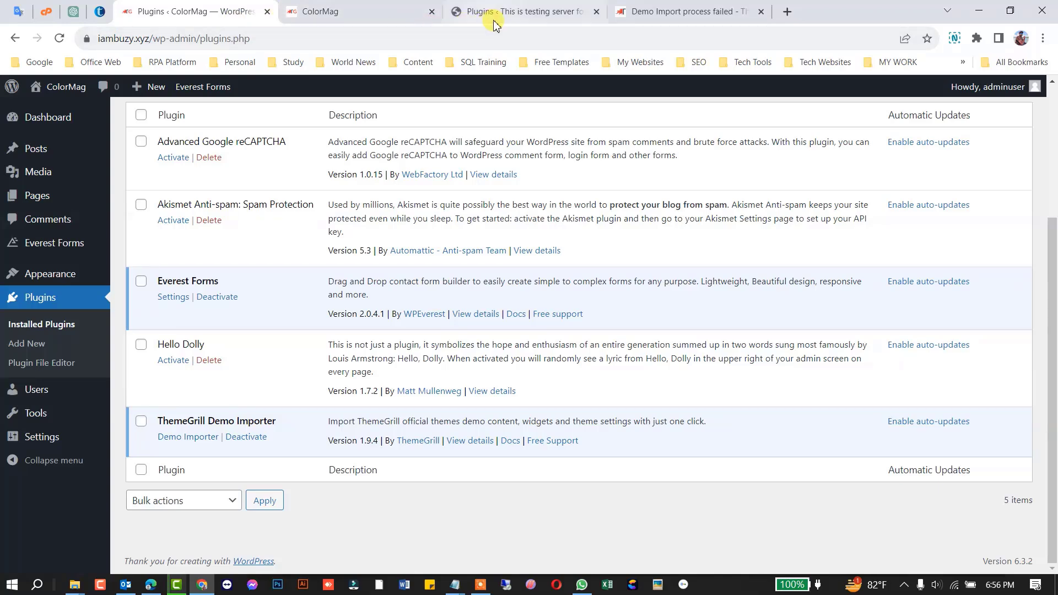
- Open the ColorMag theme customizer in a separate browser tab, checking the live homepage while it loads
left_click(417, 14)
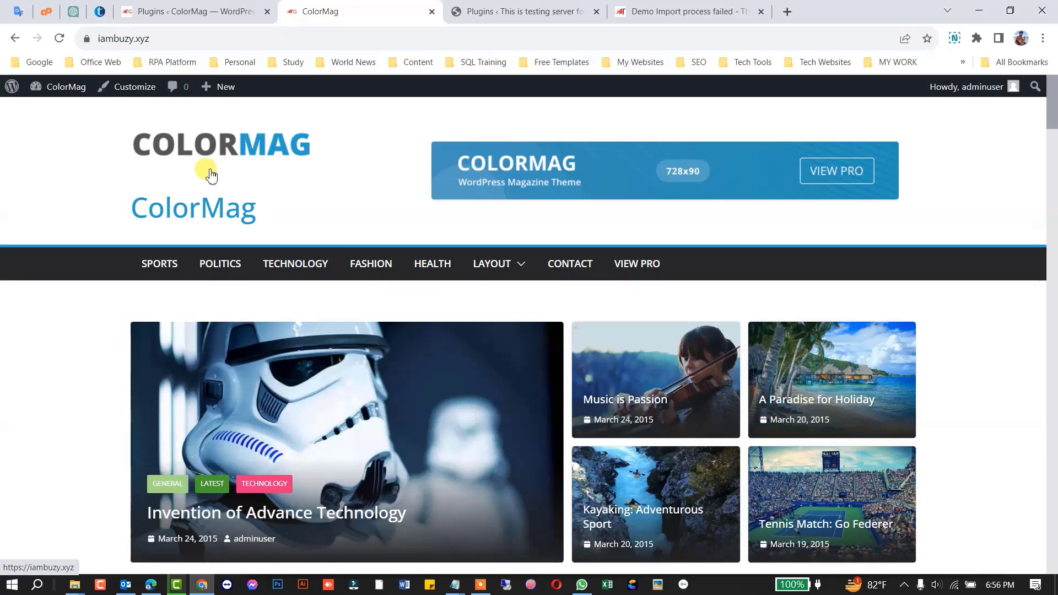
left_click(199, 13)
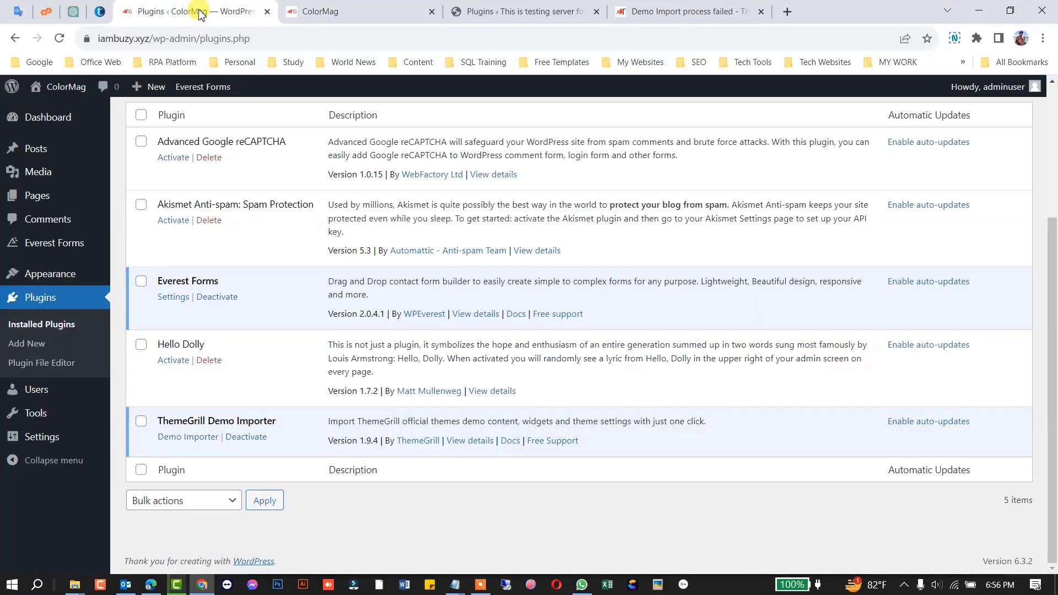
mouse_move(50, 281)
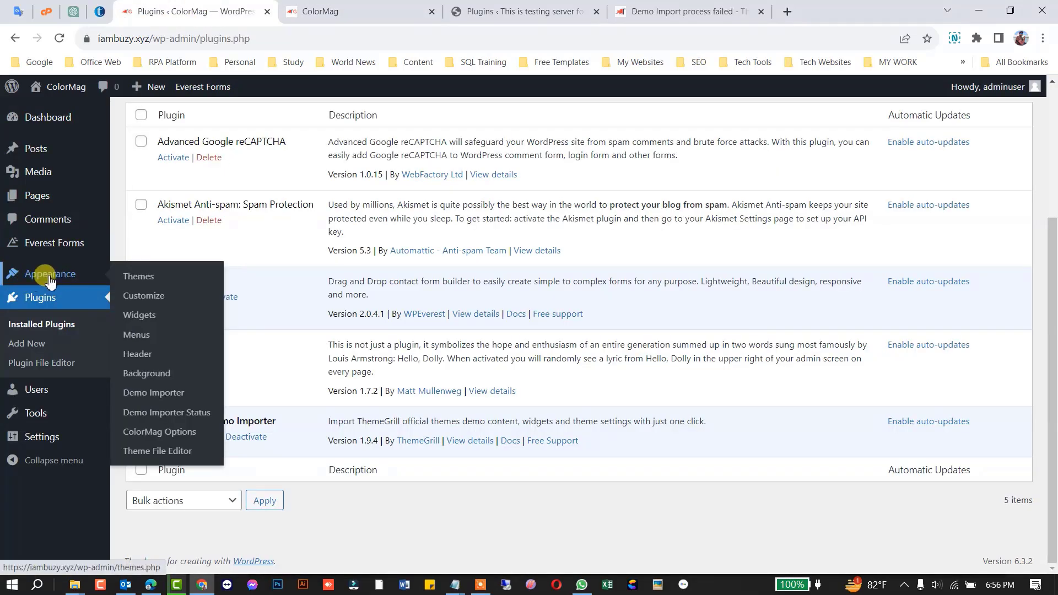
middle_click(150, 298)
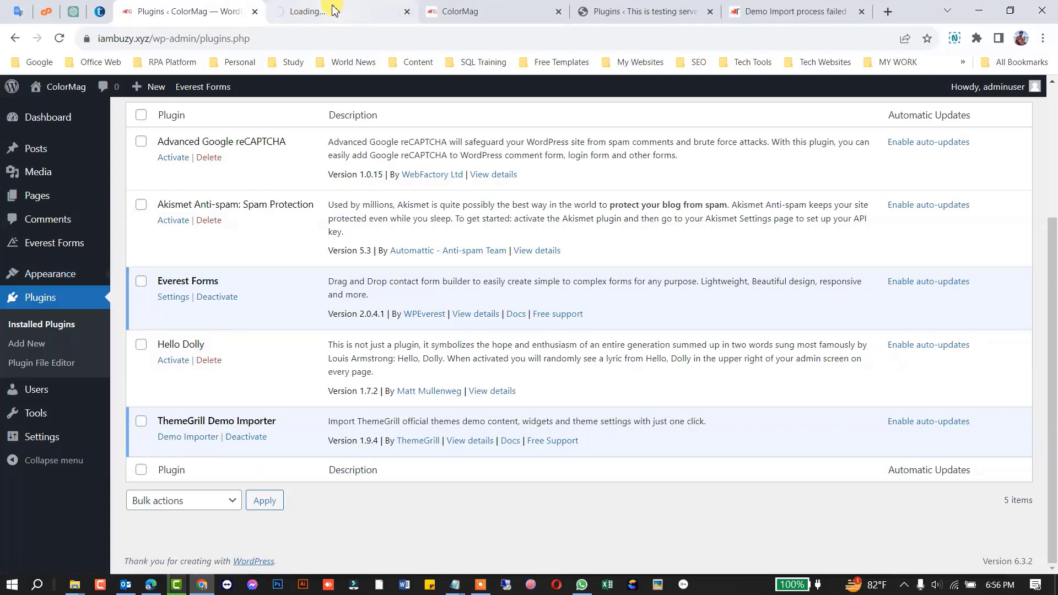
left_click(311, 11)
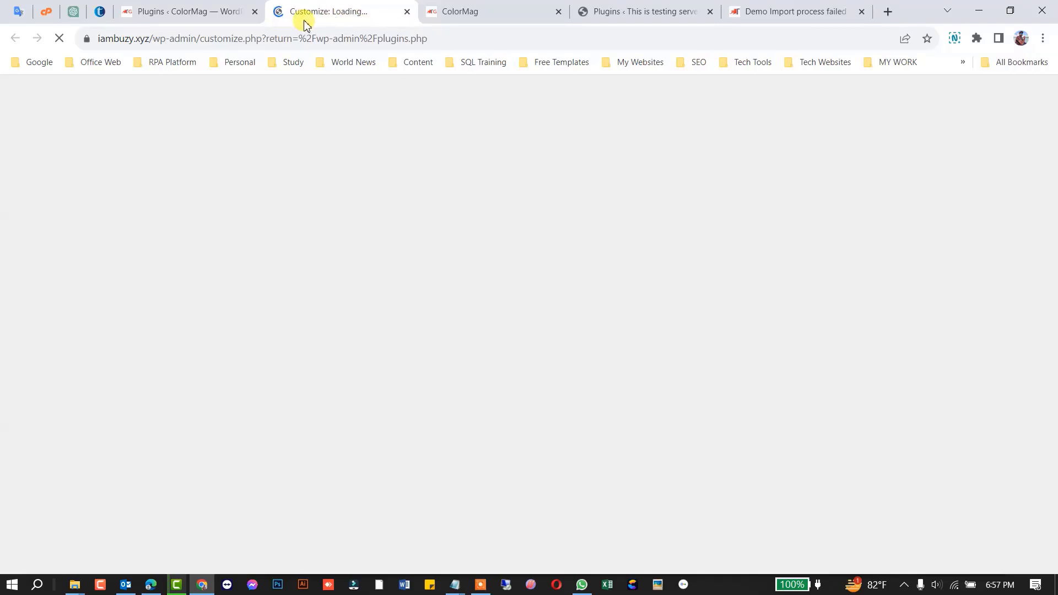
left_click(471, 8)
scroll(538, 254, "down", 5)
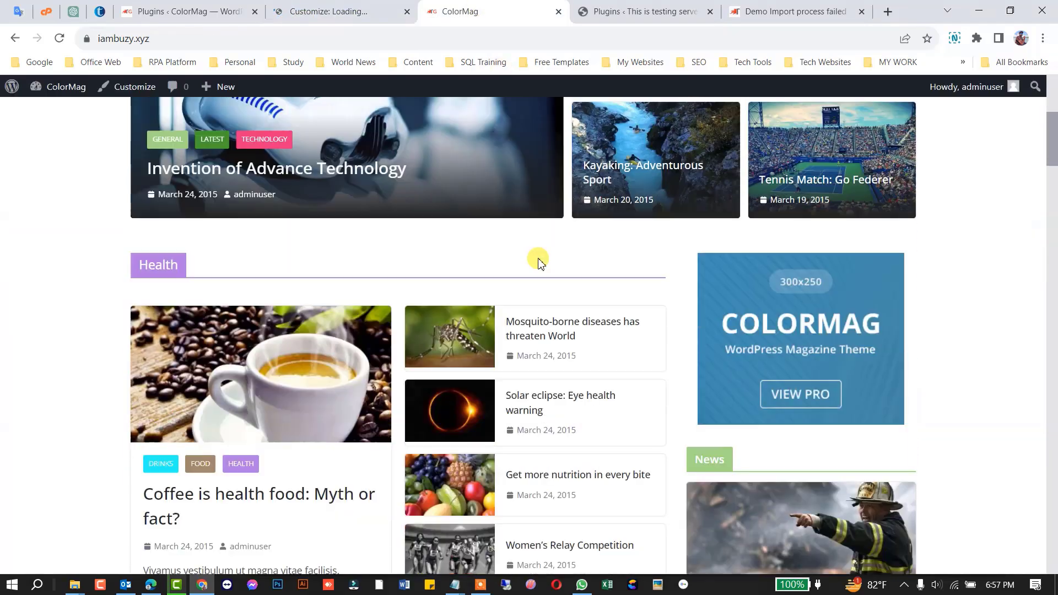
left_click(312, 16)
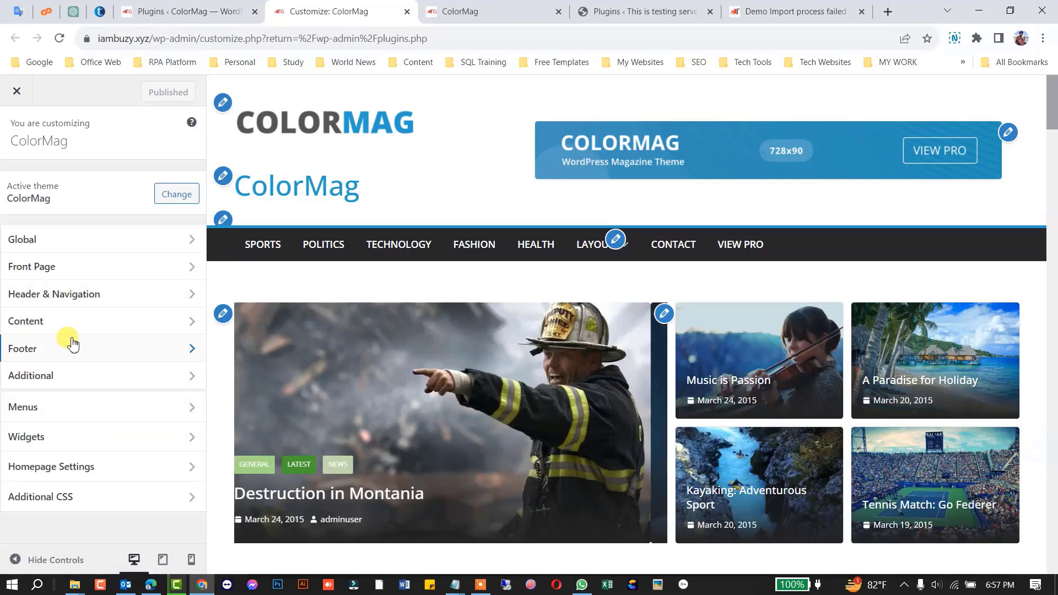
- Examine the Site Identity settings through the header logo's edit shortcut and return to the customizer's main section list
left_click(223, 104)
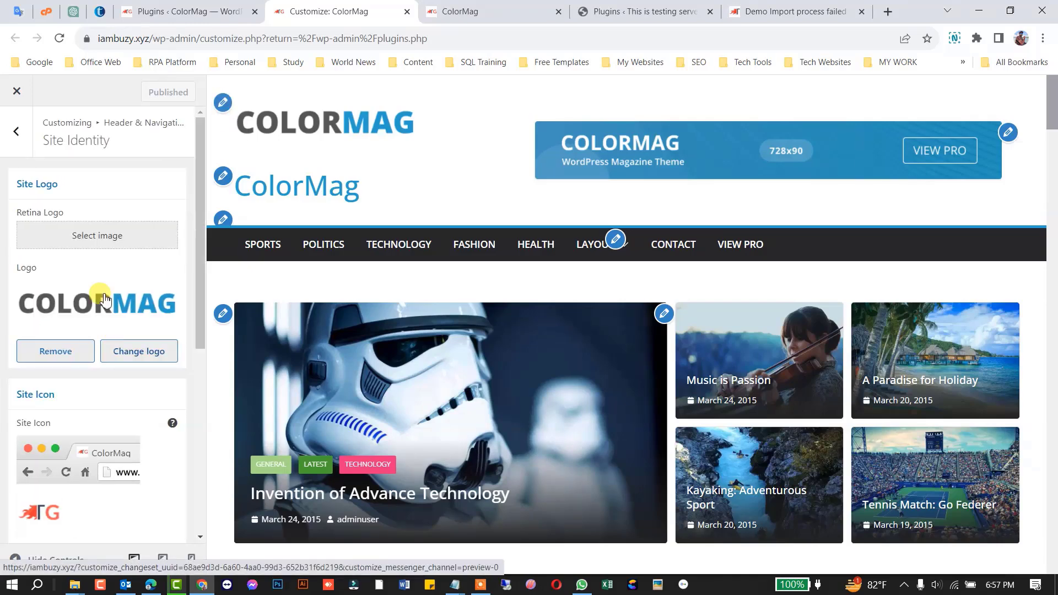
scroll(88, 322, "down", 6)
scroll(88, 330, "up", 6)
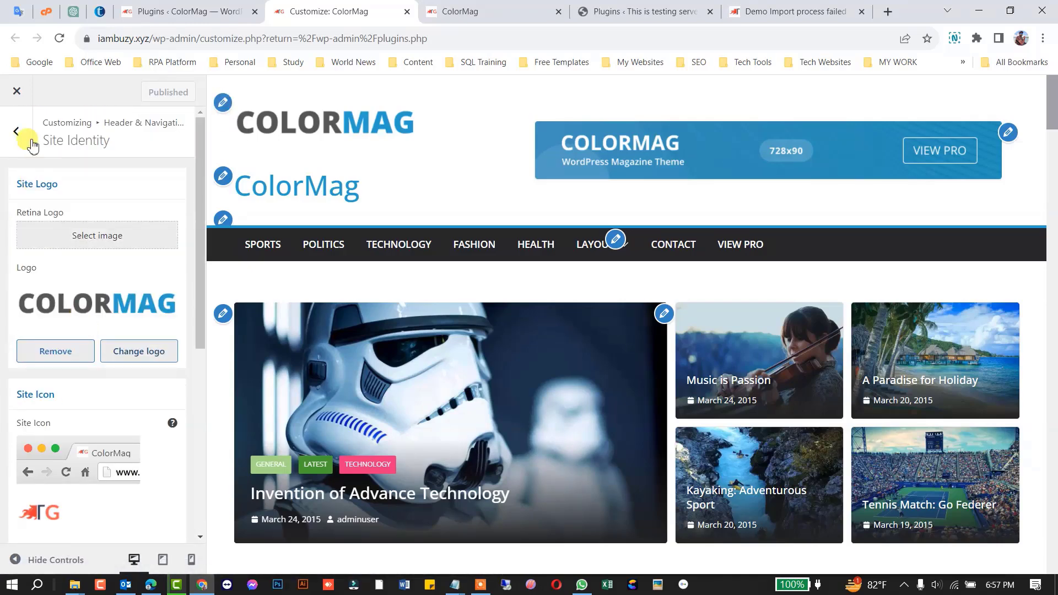
left_click(14, 131)
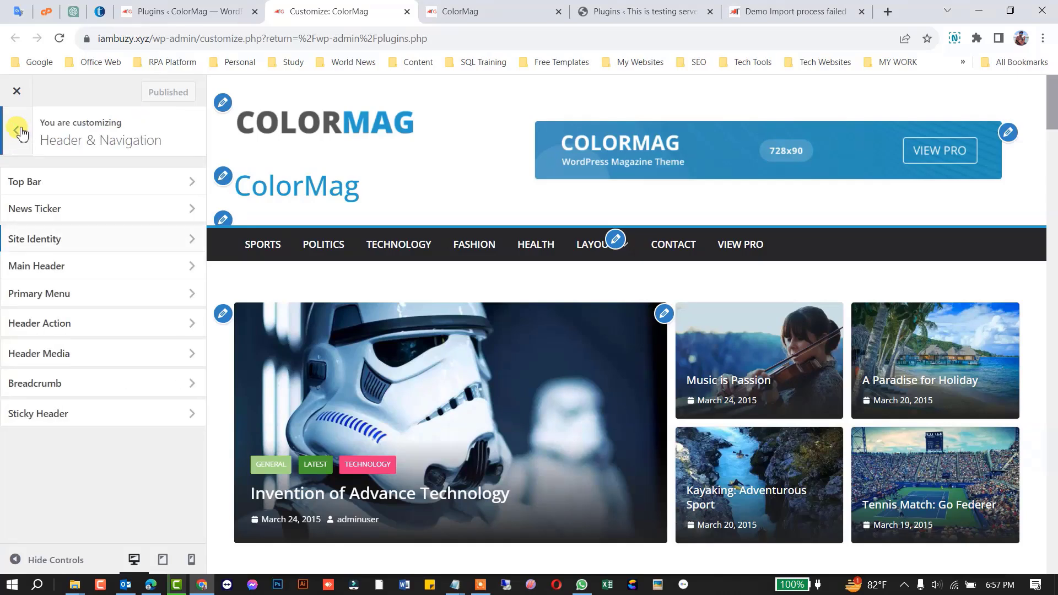
left_click(19, 131)
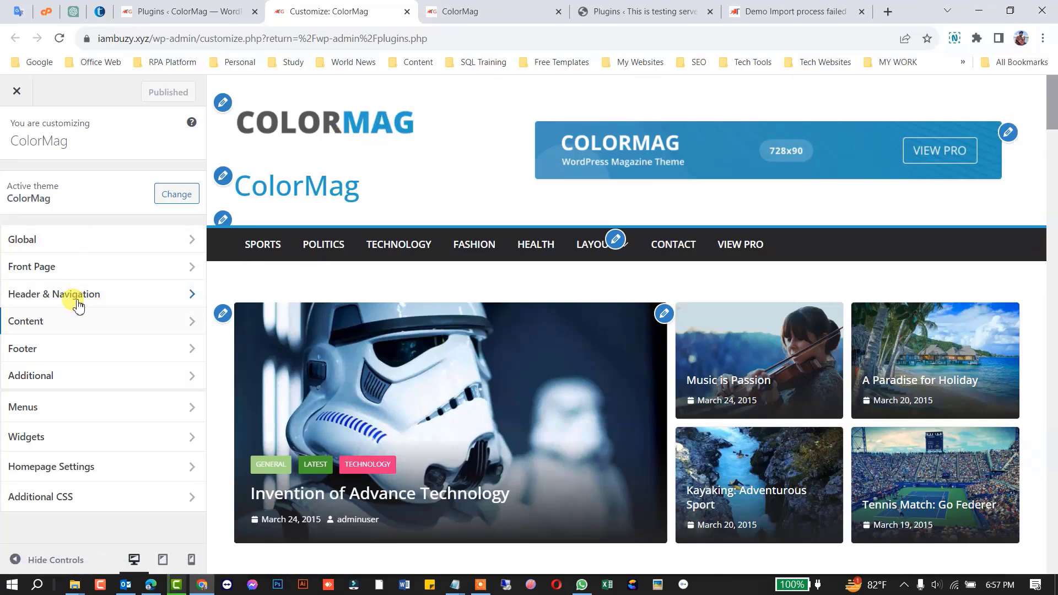
- Open the Site Identity settings under Header & Navigation and check the site title text in the preview
left_click(98, 304)
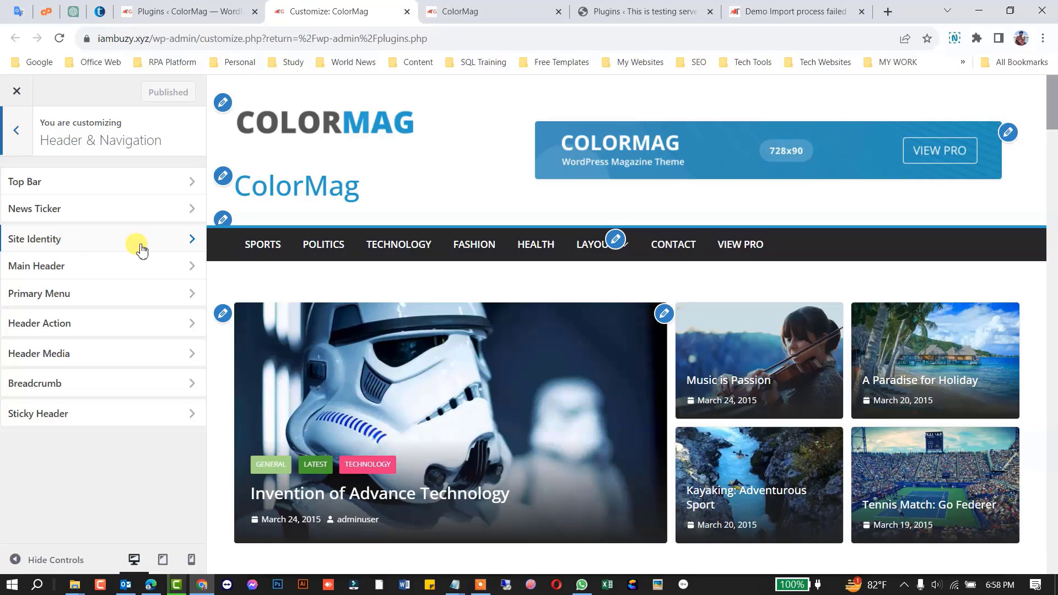
left_click(95, 243)
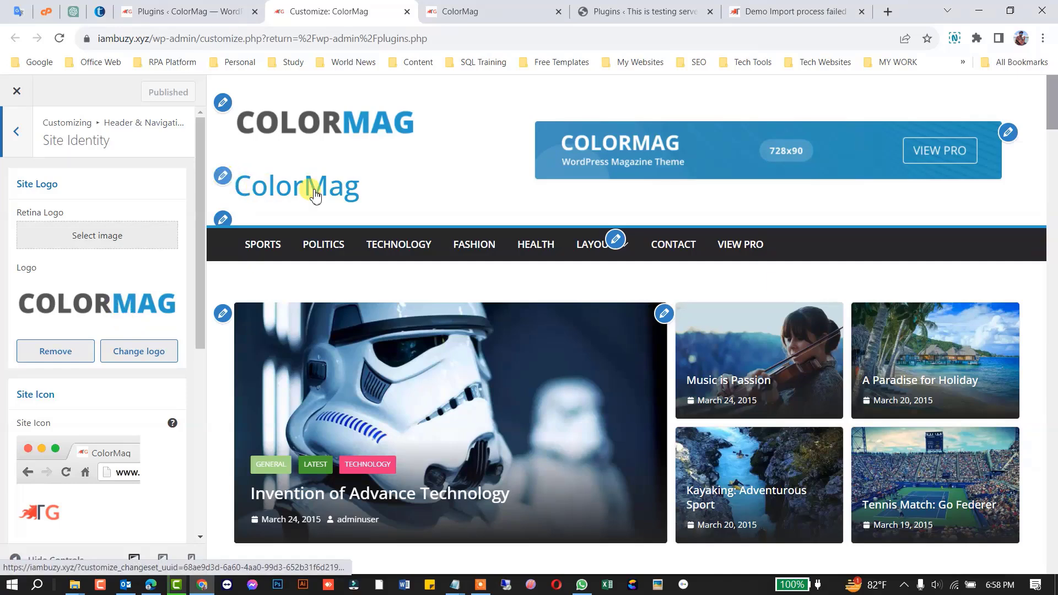
left_click_drag(378, 194, 226, 203)
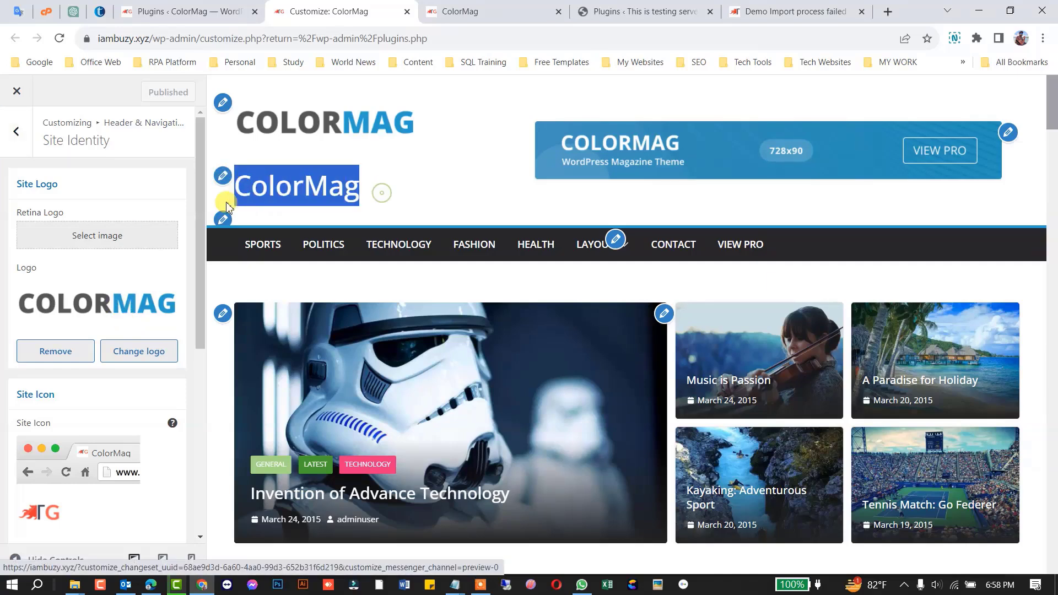
left_click(437, 199)
scroll(397, 206, "down", 1)
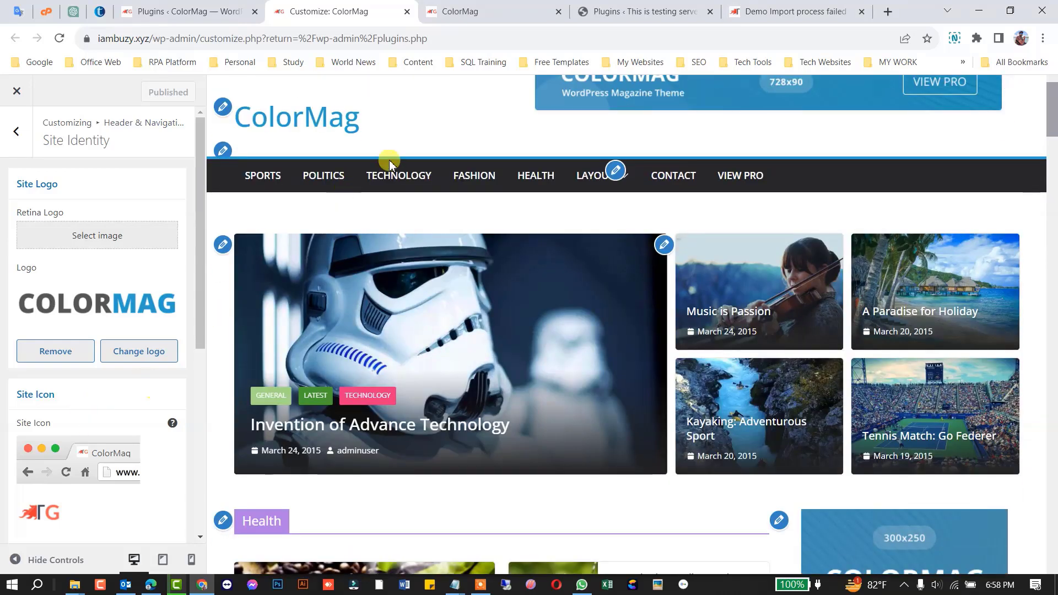
scroll(389, 163, "up", 1)
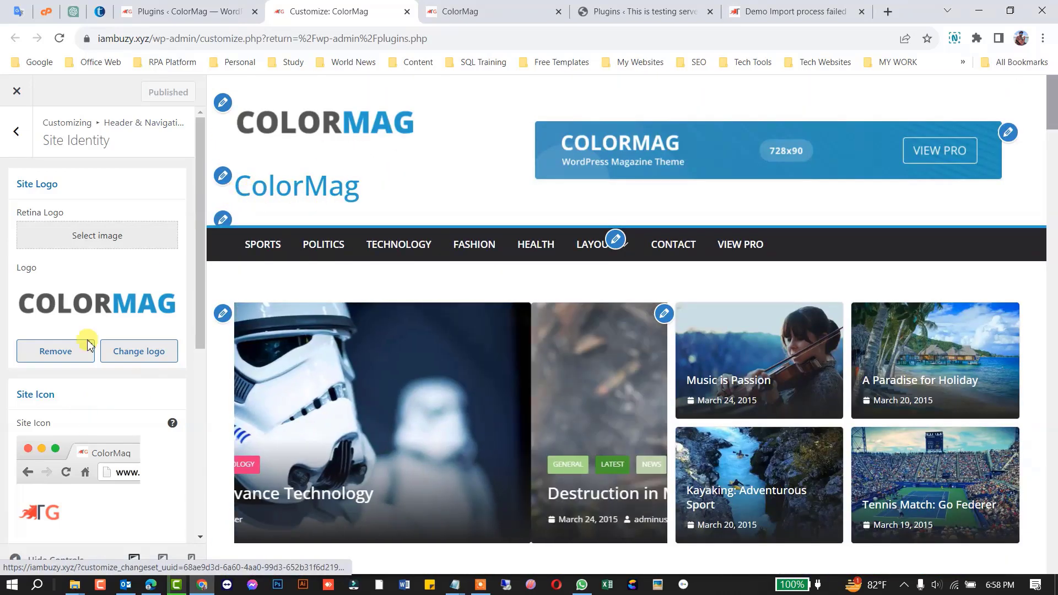
- Disable the display of both the site title and the site tagline in the Site Identity settings
scroll(90, 343, "down", 6)
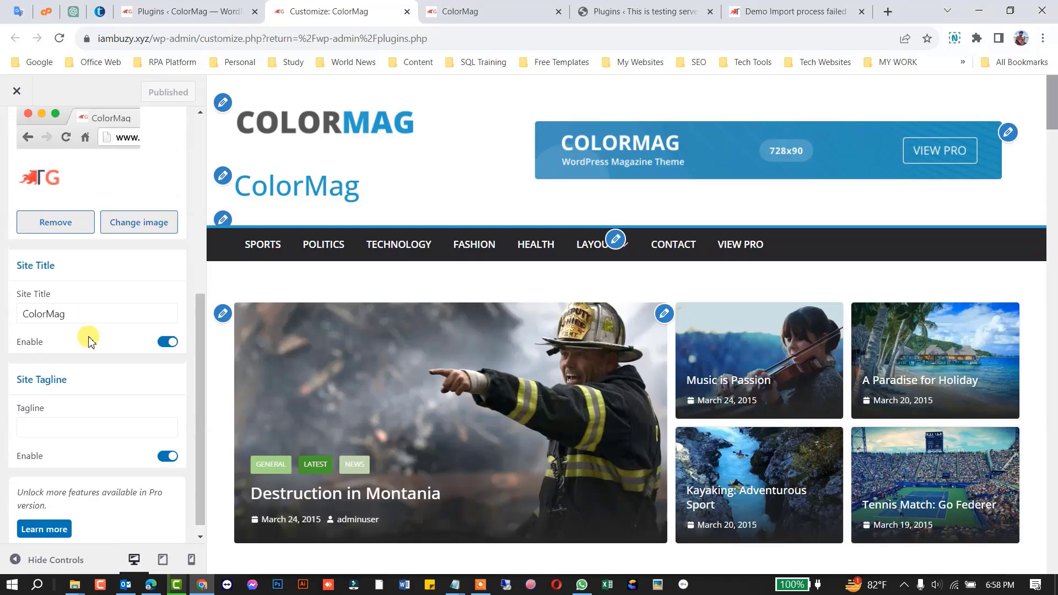
left_click(83, 420)
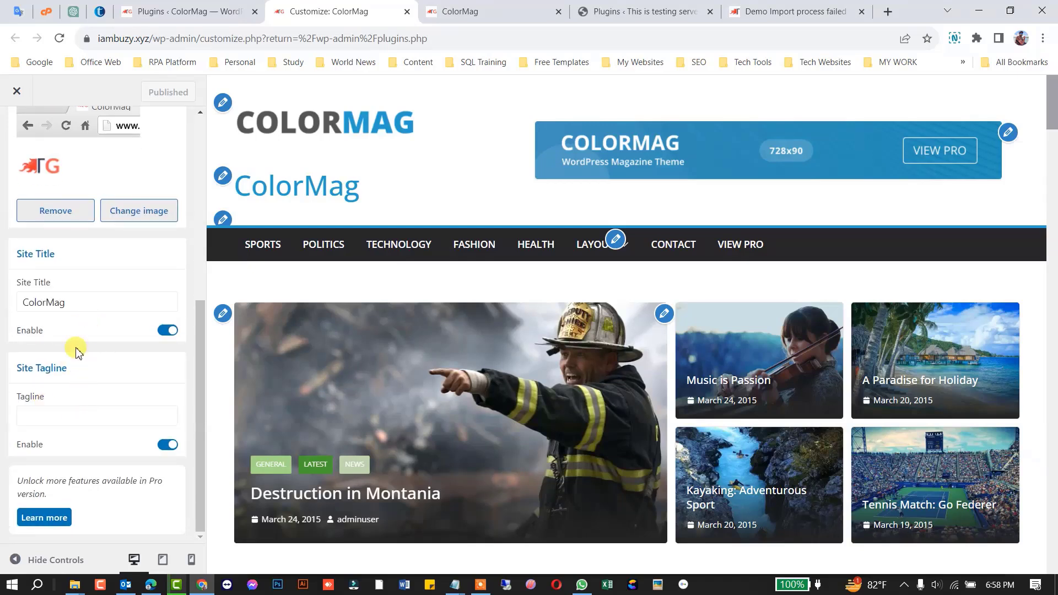
left_click(29, 302)
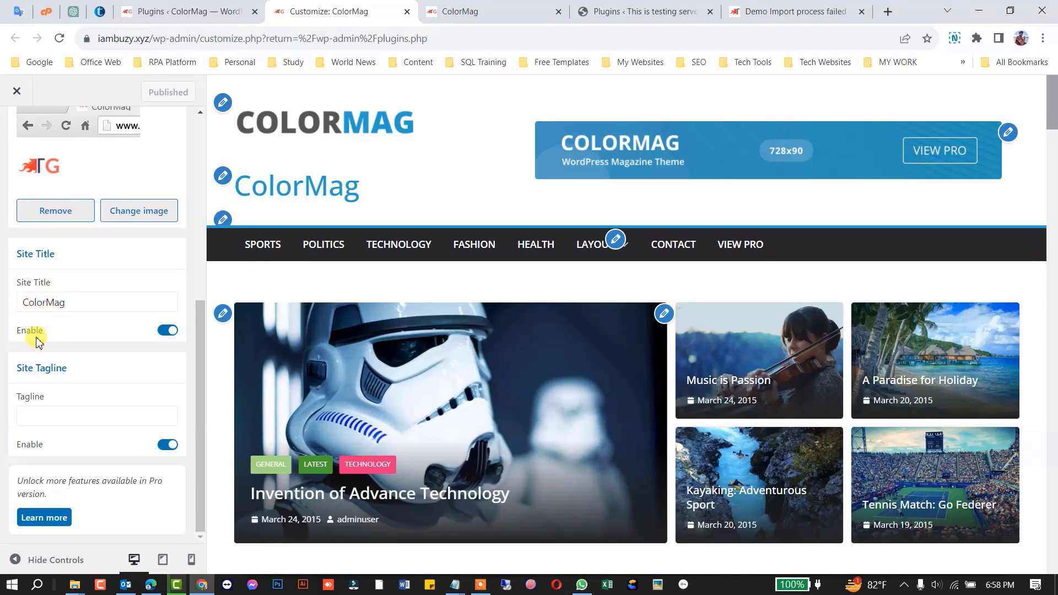
left_click(168, 331)
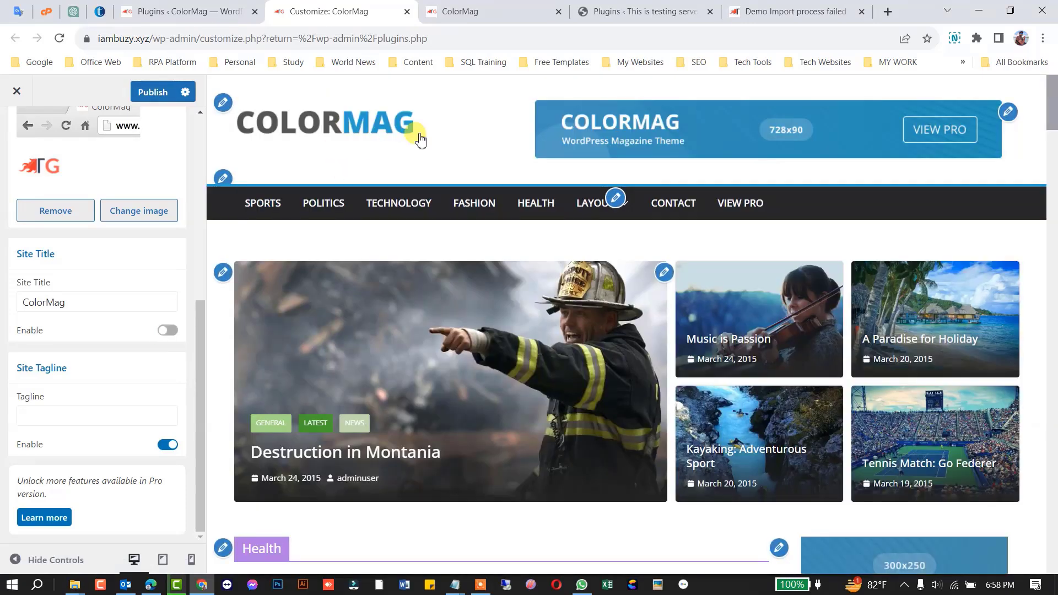
left_click(169, 445)
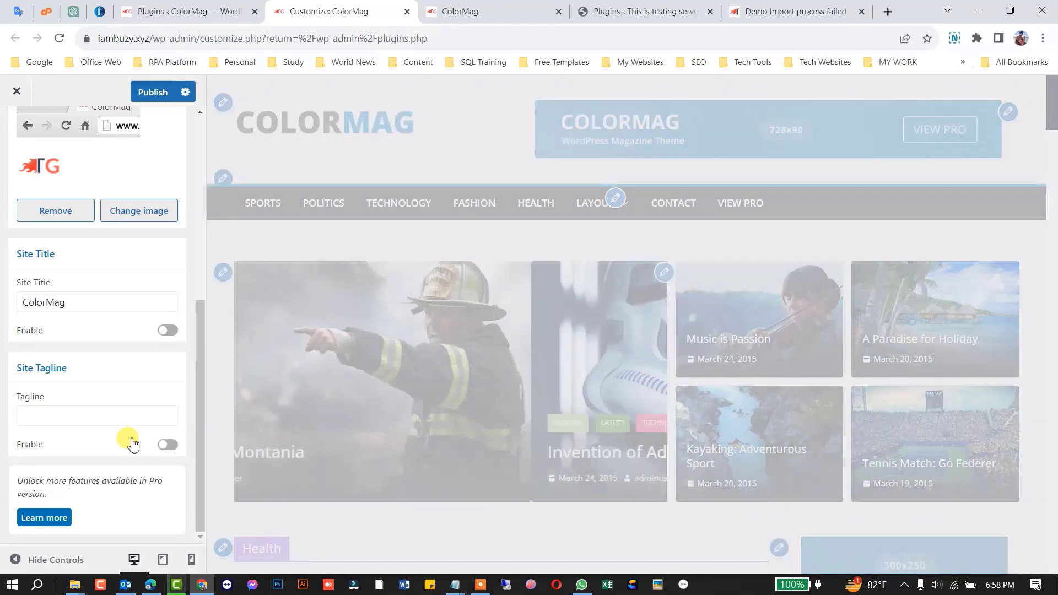
- Remove the current header logo and look through the media library for a replacement logo image
scroll(69, 281, "up", 6)
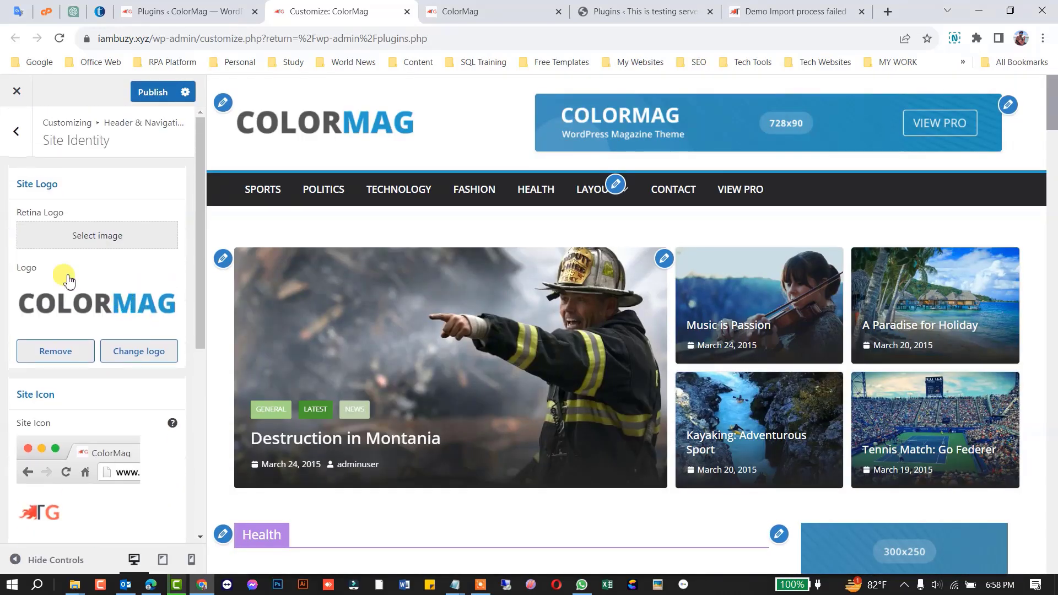
left_click(66, 352)
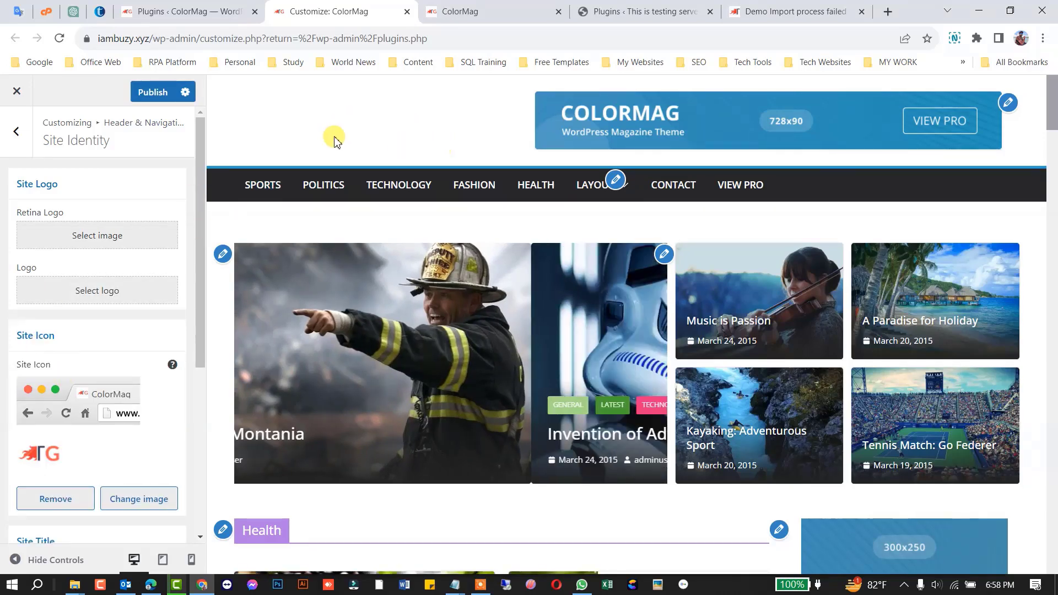
left_click(97, 289)
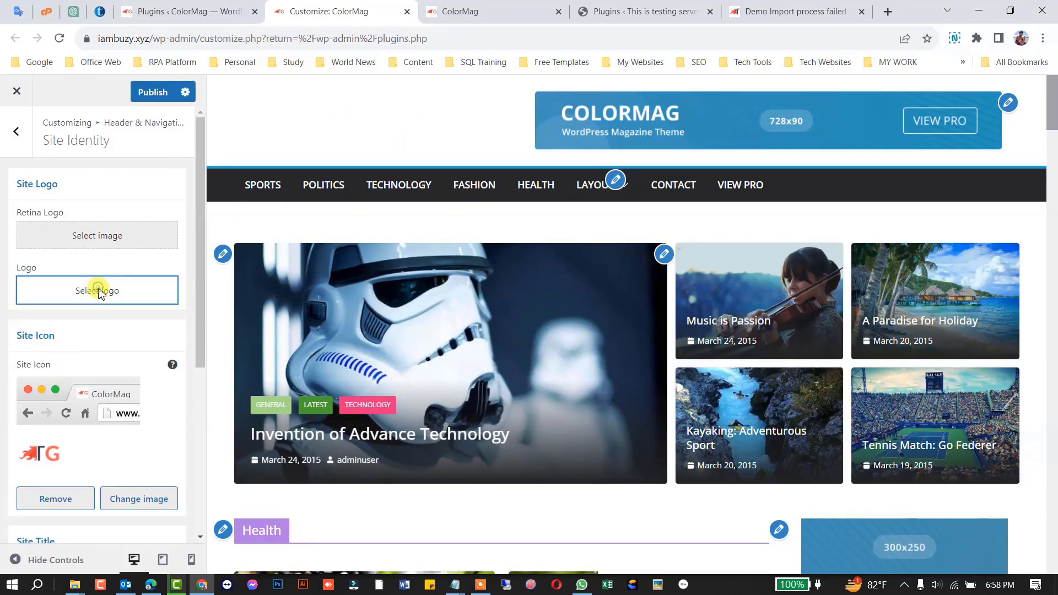
left_click(124, 145)
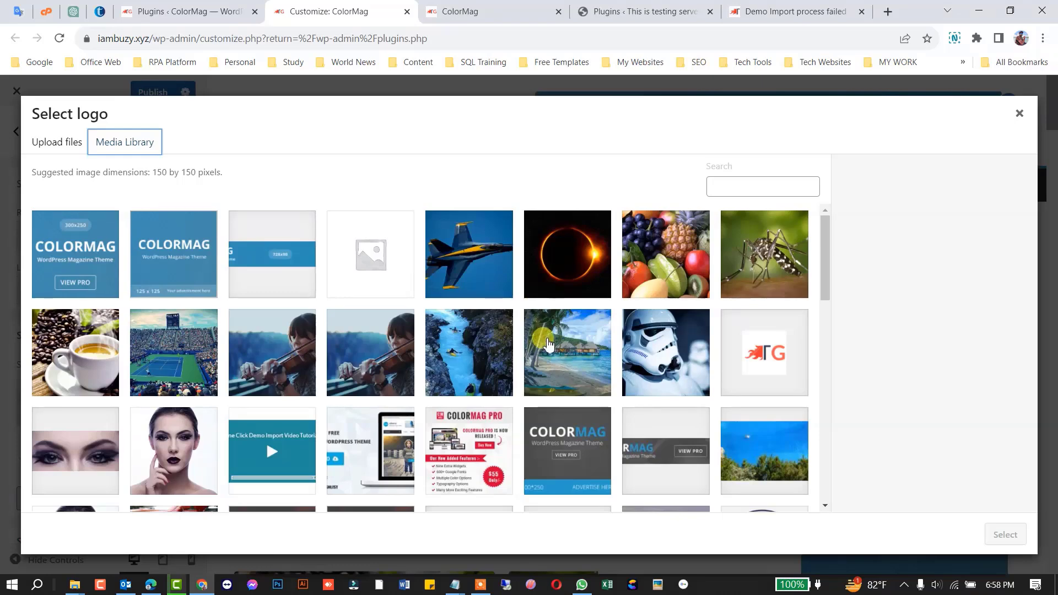
scroll(552, 331, "down", 4)
scroll(551, 324, "down", 10)
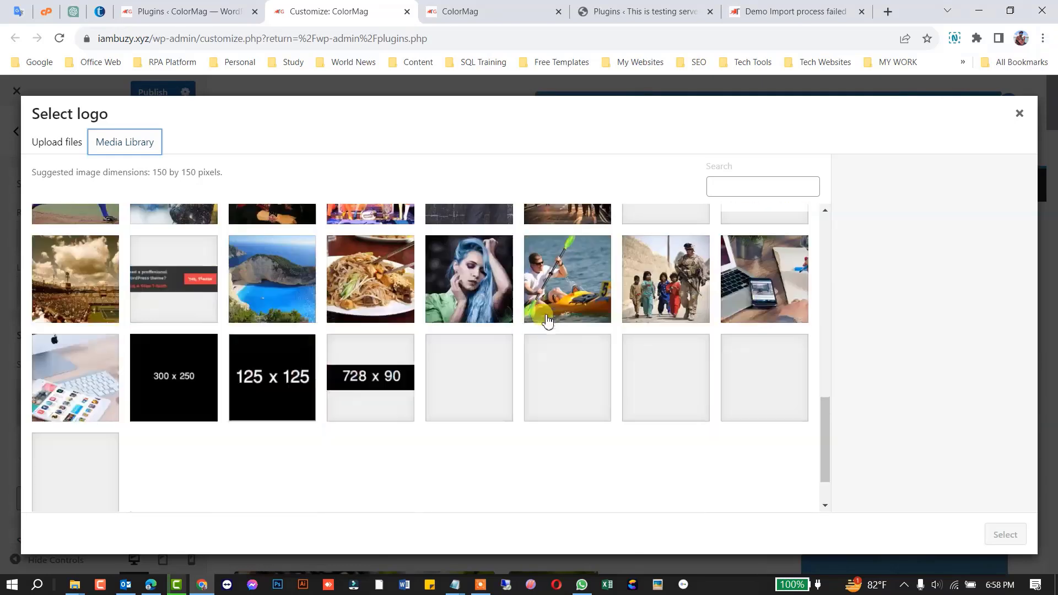
- Start a logo file upload and browse to the TECH TUNE folder under Files (D:), MY PROJECTS, ALL PROJECTS
left_click(60, 144)
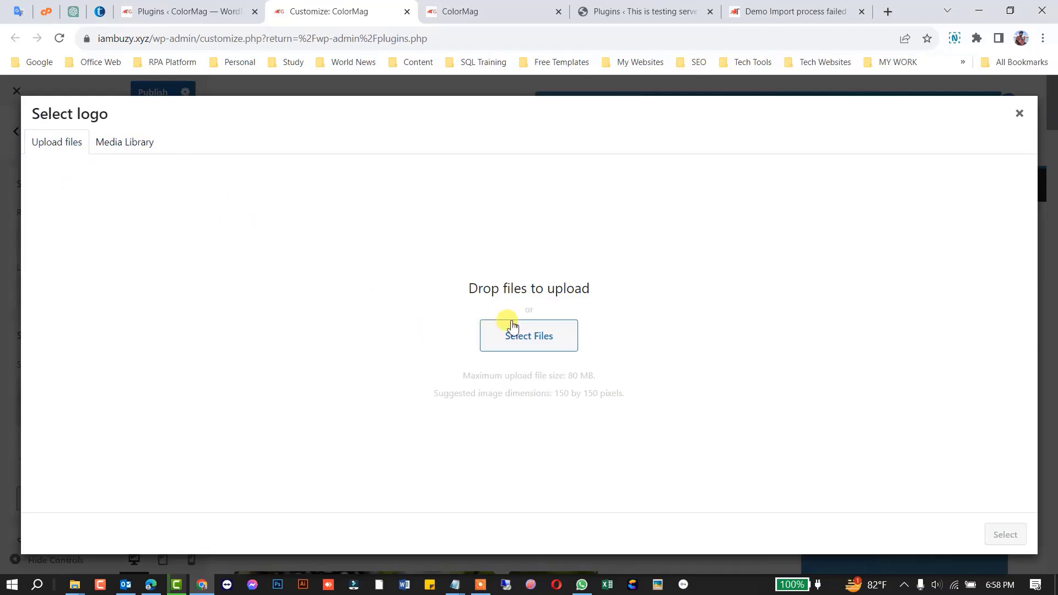
left_click(531, 337)
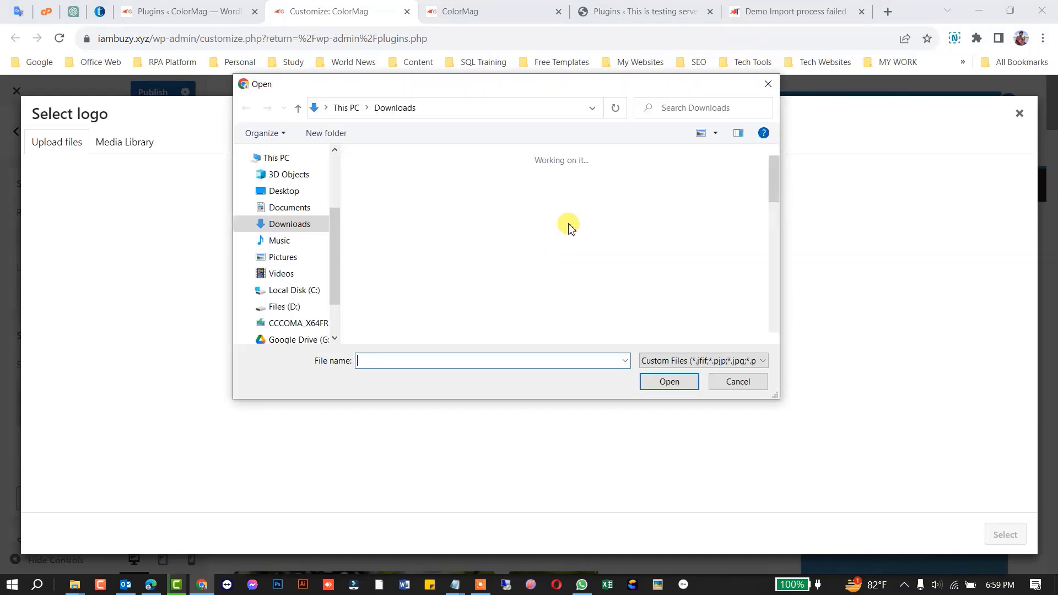
left_click_drag(772, 190, 774, 301)
left_click(285, 306)
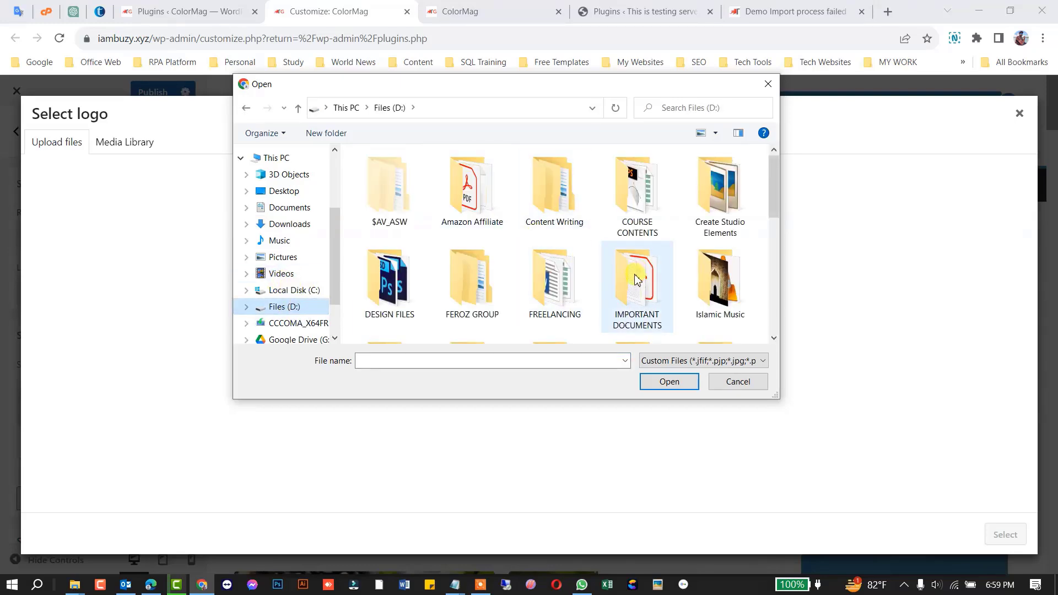
scroll(637, 280, "down", 1)
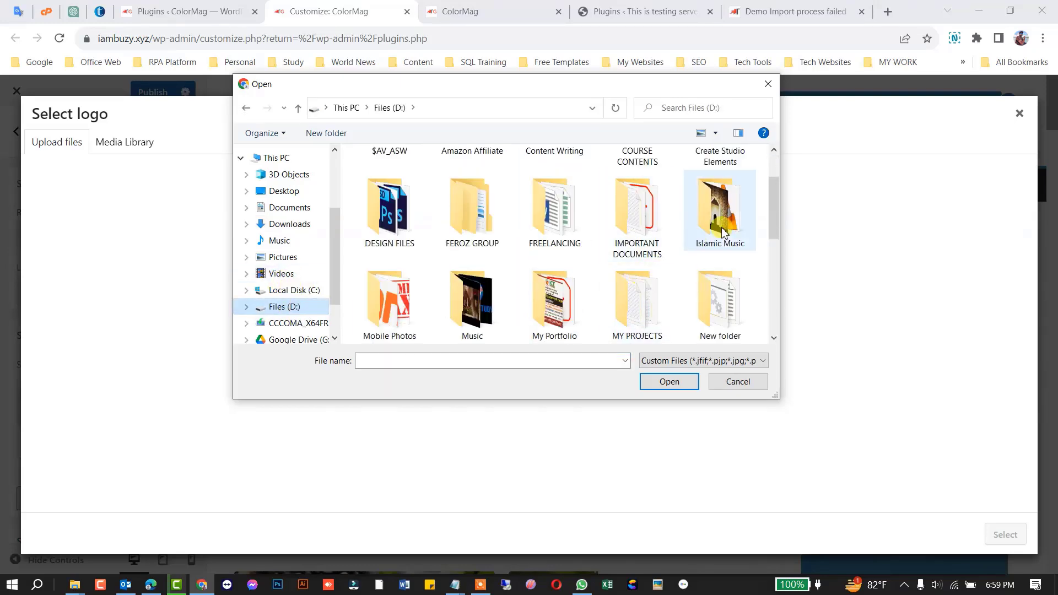
double_click(557, 305)
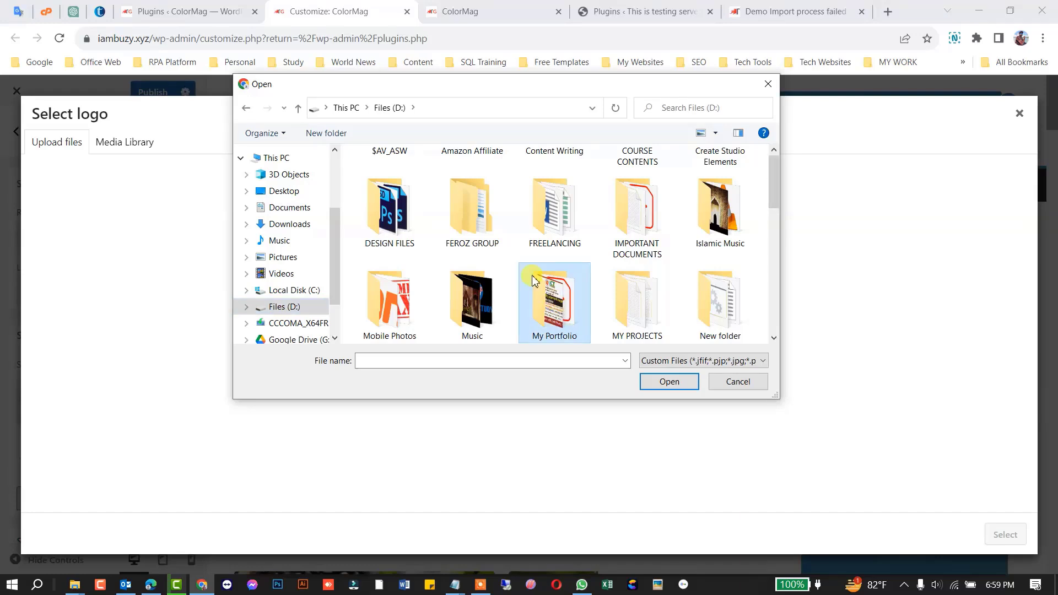
left_click(390, 108)
double_click(638, 298)
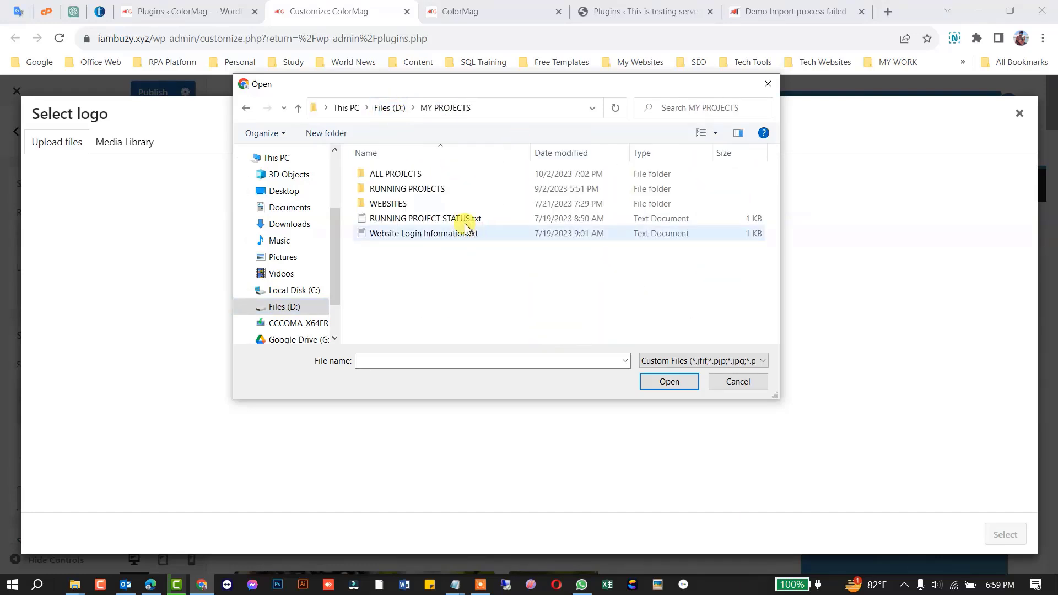
double_click(402, 175)
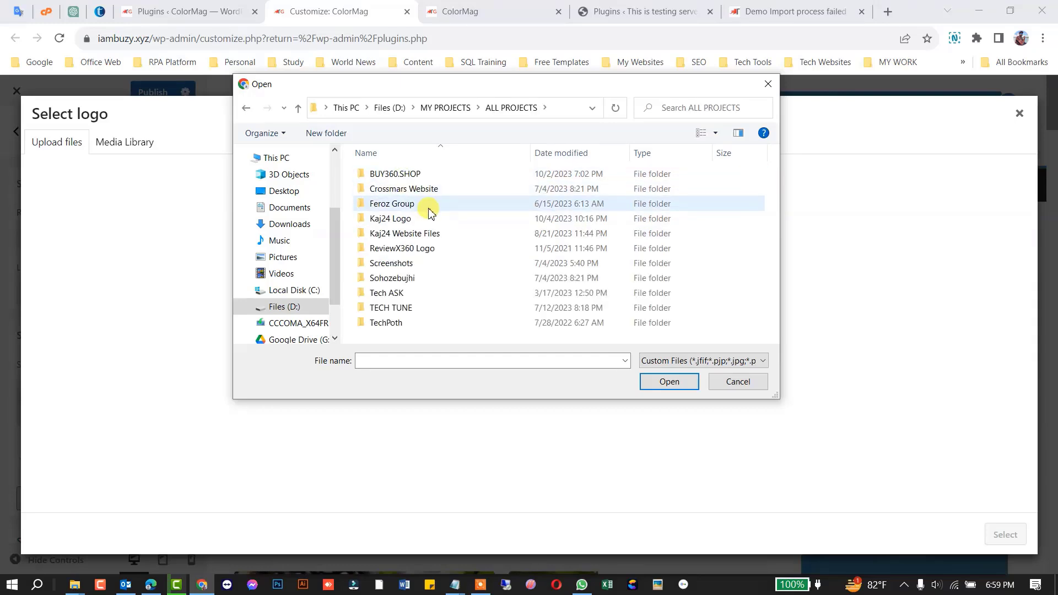
double_click(398, 309)
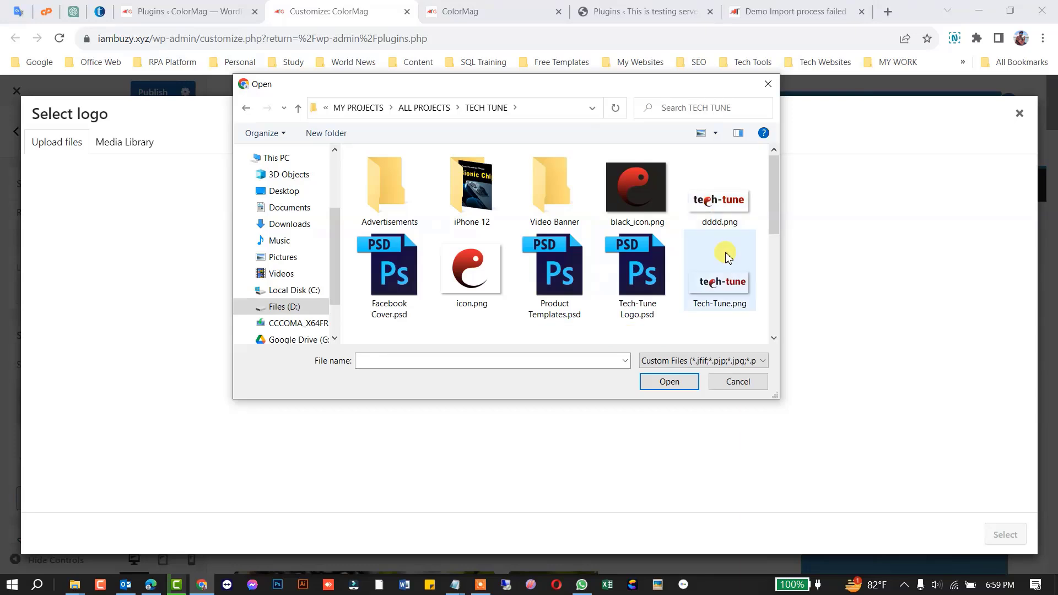
- Find Tech-Tune-Update.png among the logo files and upload it to the media library
scroll(725, 253, "down", 1)
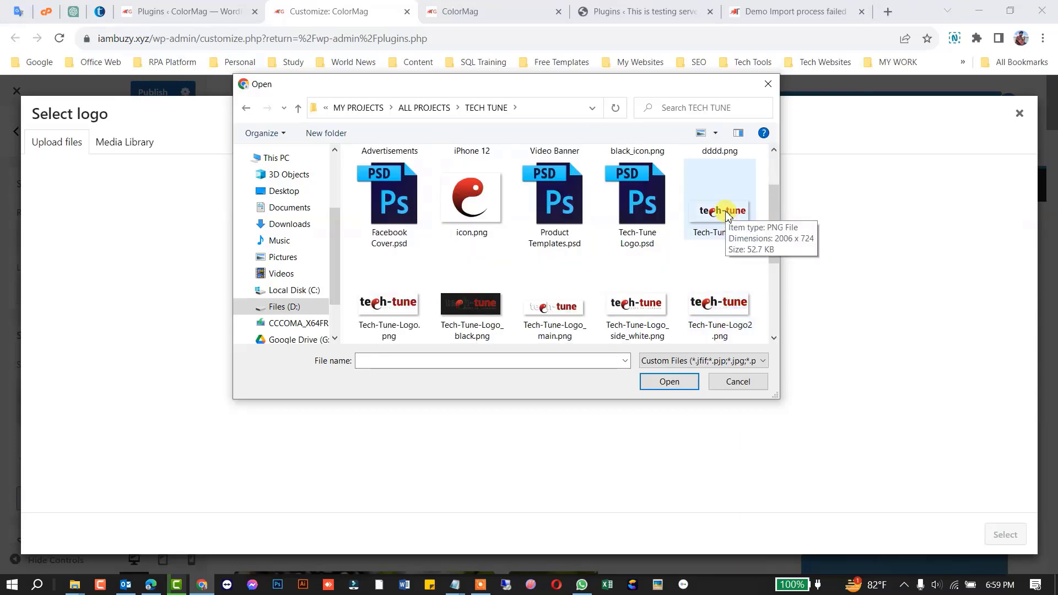
scroll(711, 303, "down", 1)
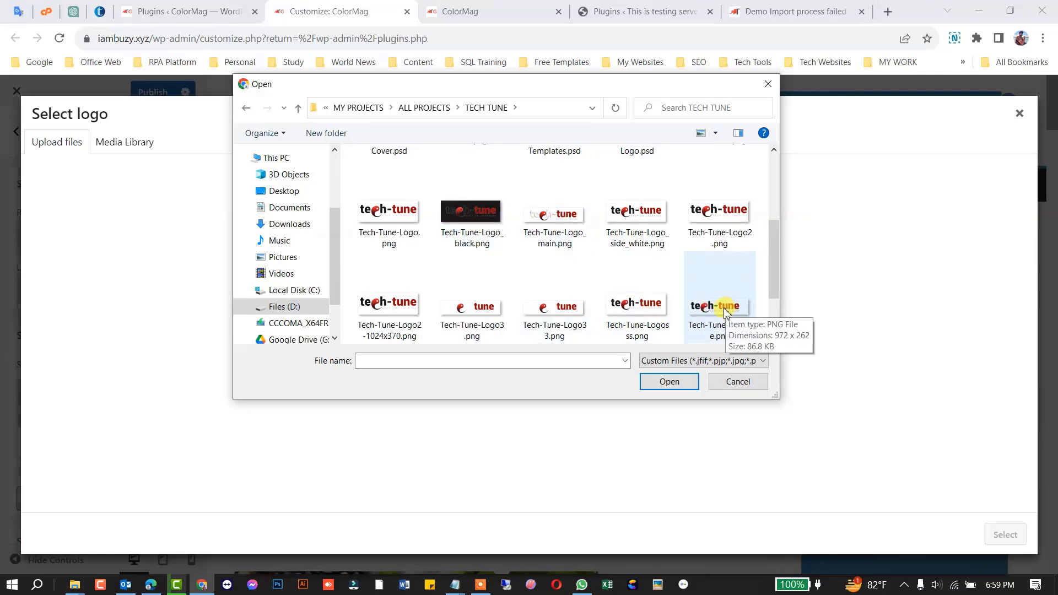
scroll(724, 312, "down", 1)
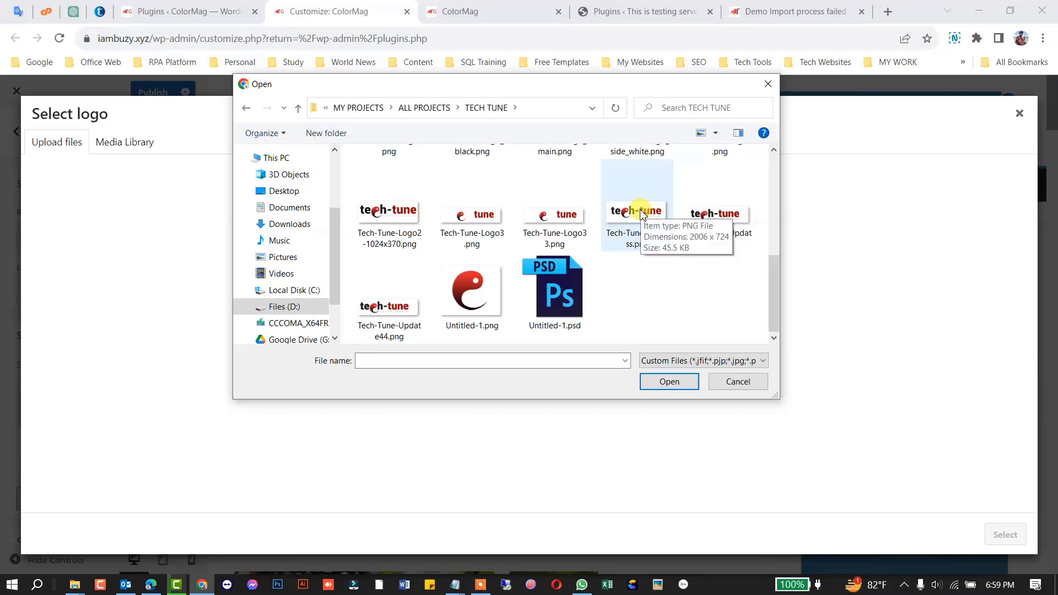
left_click(730, 222)
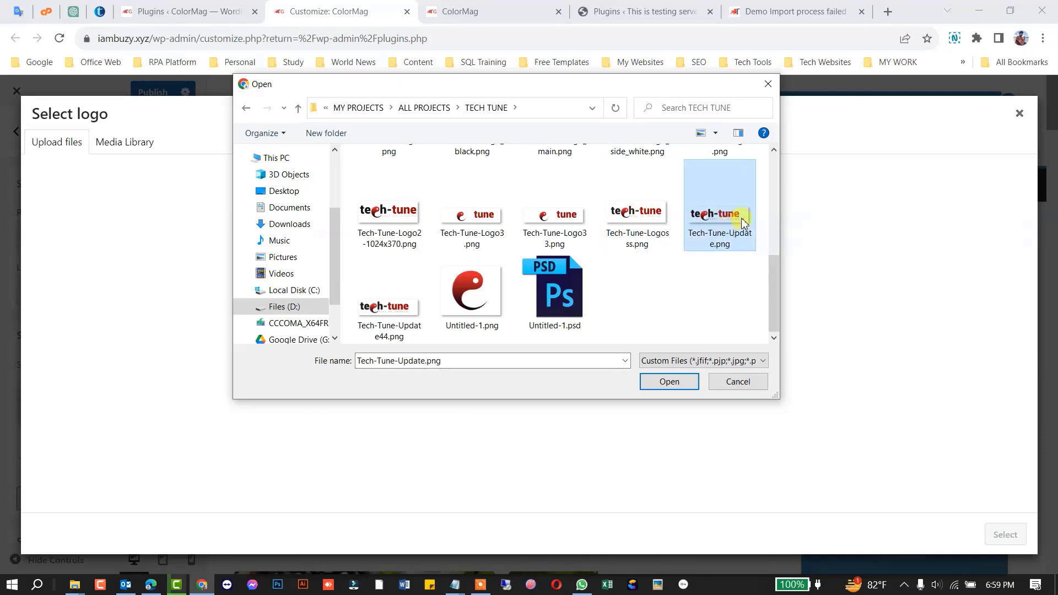
left_click(669, 382)
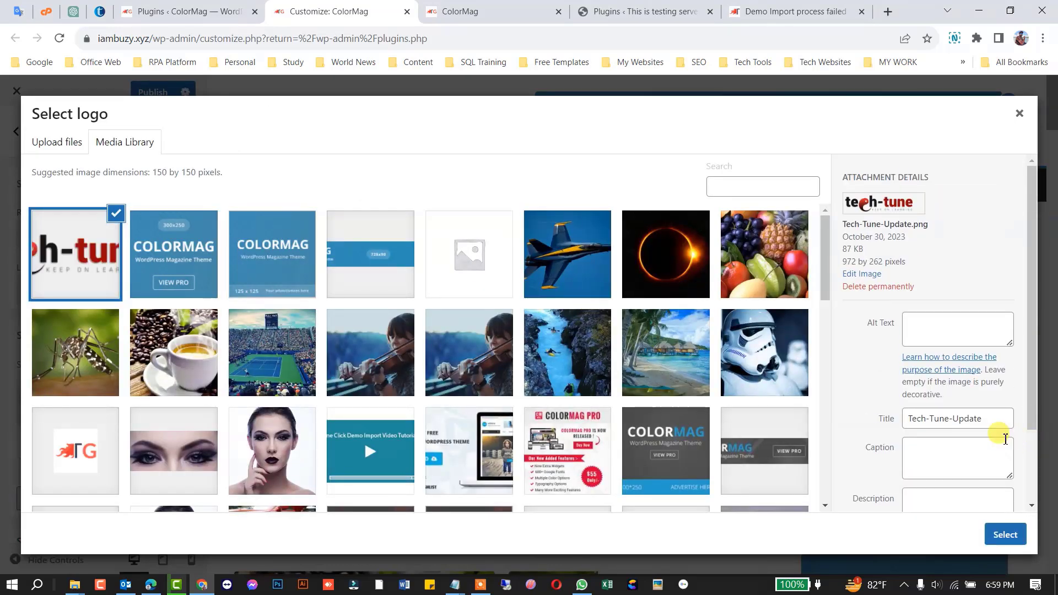
- Copy the image title Tech-Tune-Update into the uploaded logo's alt text
triple_click(943, 426)
key("ctrl+c")
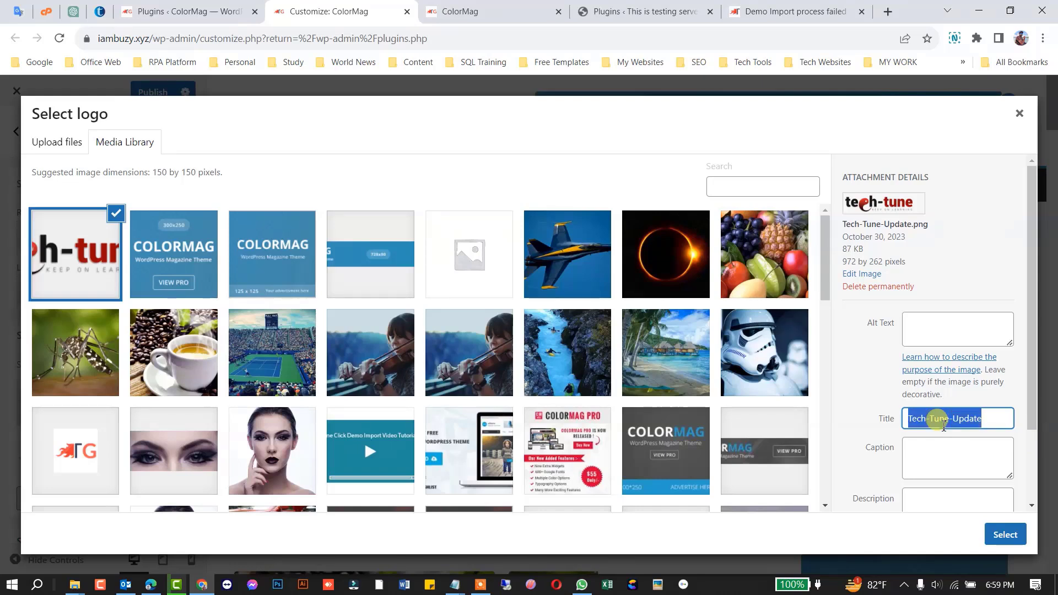
left_click(928, 317)
key("ctrl+v")
left_click(936, 493)
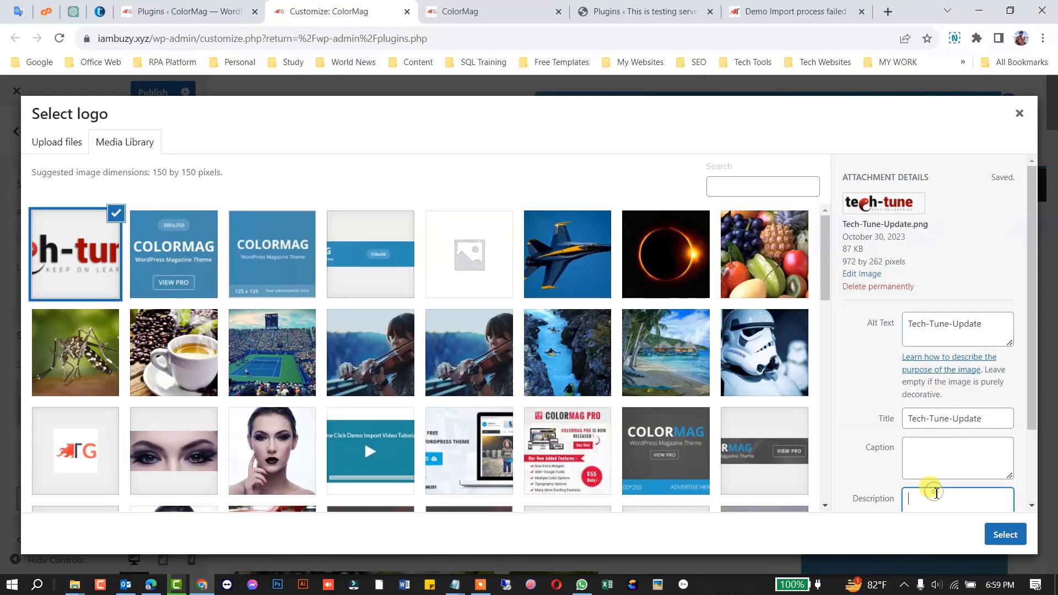
- Set the uploaded Tech-Tune-Update image as the site logo, skipping the crop
left_click(1016, 538)
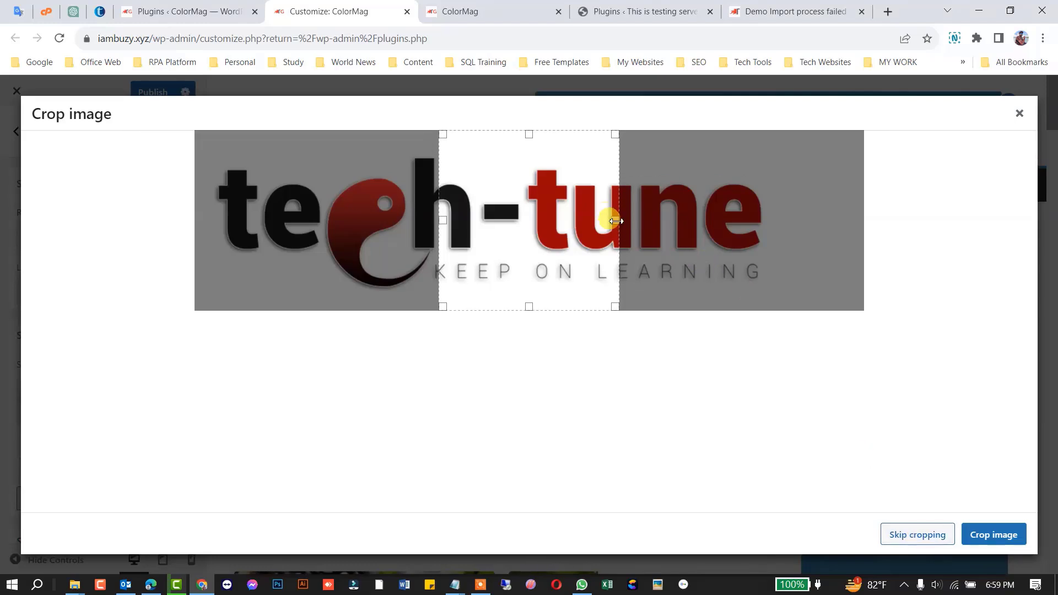
left_click_drag(627, 221, 771, 219)
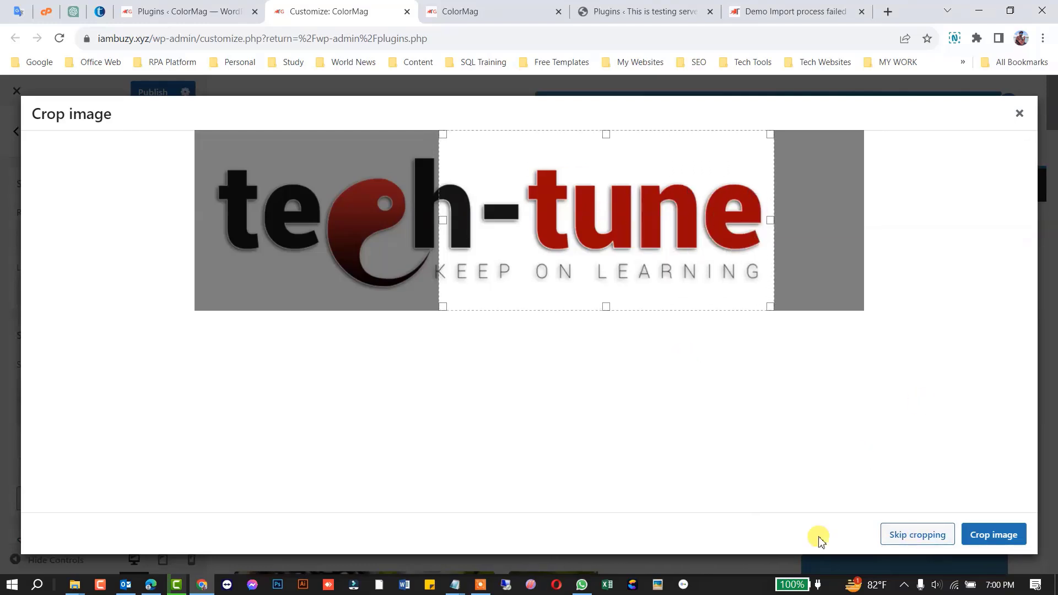
left_click(924, 543)
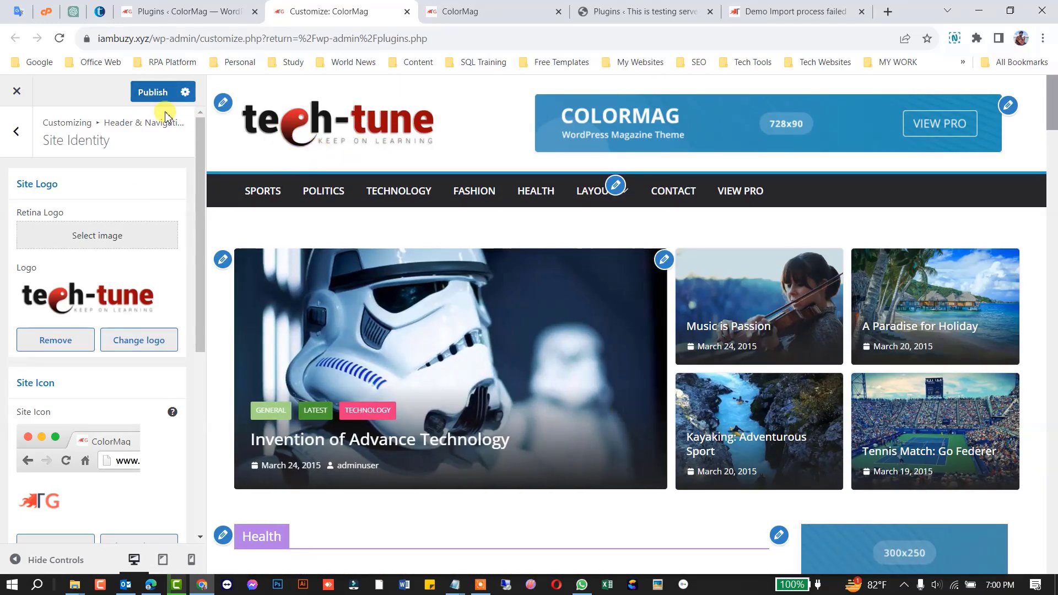
- Review the Site Identity settings and publish the changes
scroll(111, 331, "down", 6)
scroll(106, 345, "up", 6)
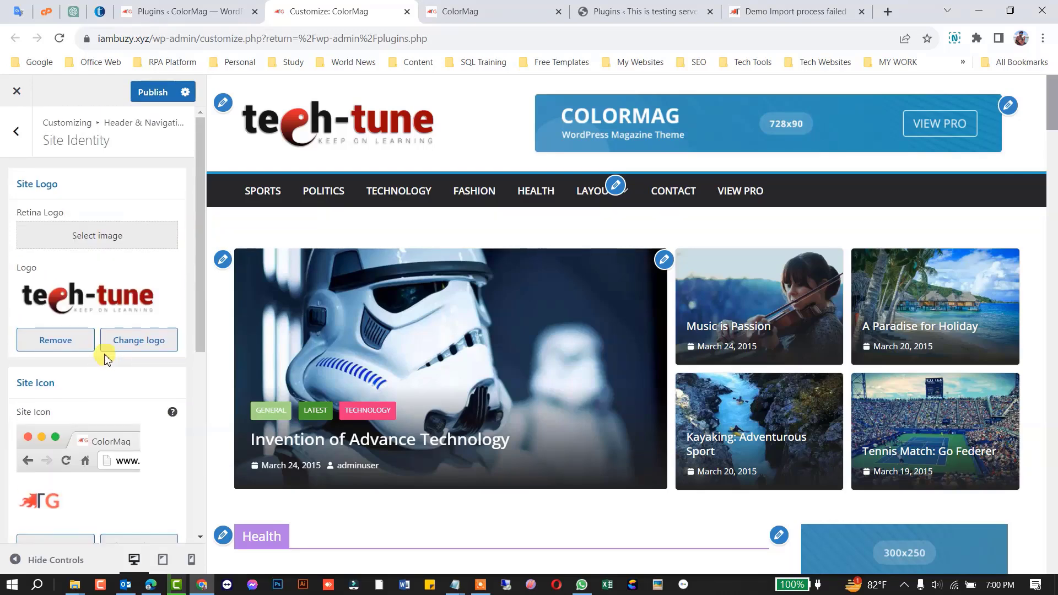
left_click(150, 94)
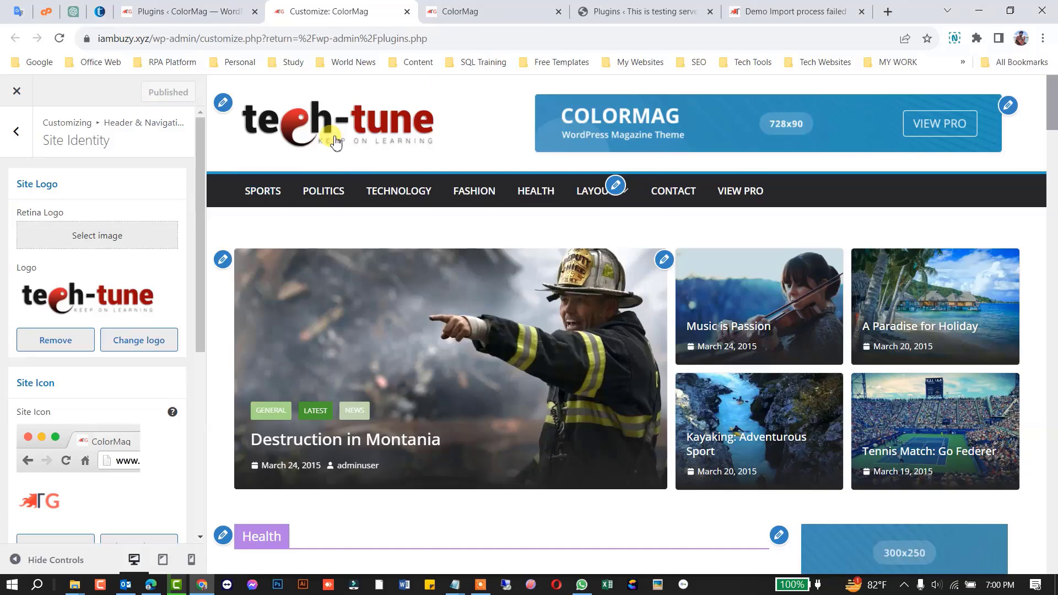
- Reload the live homepage in its own browser tab and check the header logo
left_click(492, 11)
scroll(352, 187, "up", 6)
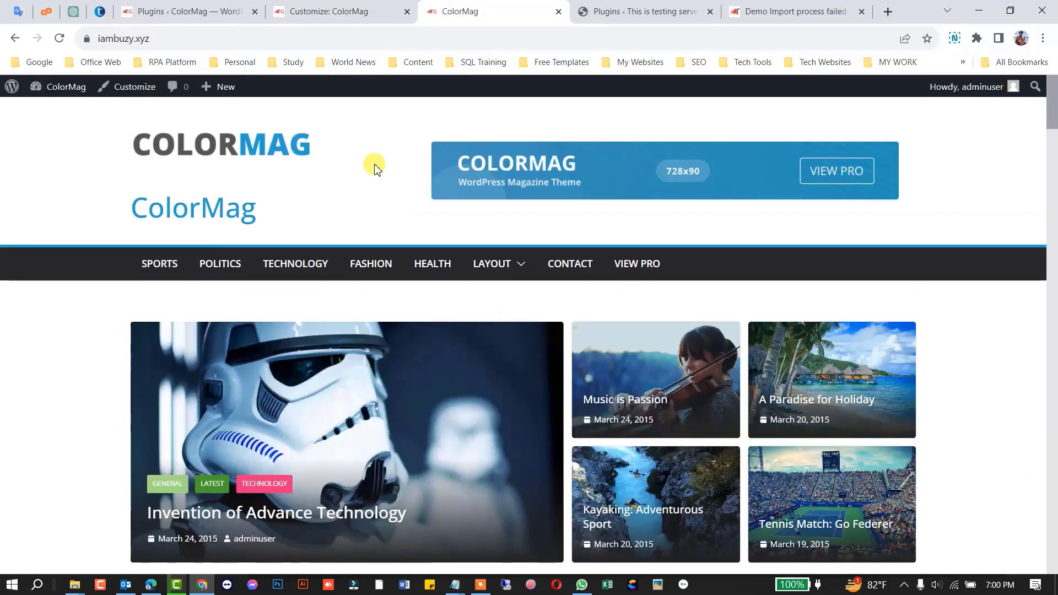
left_click(58, 38)
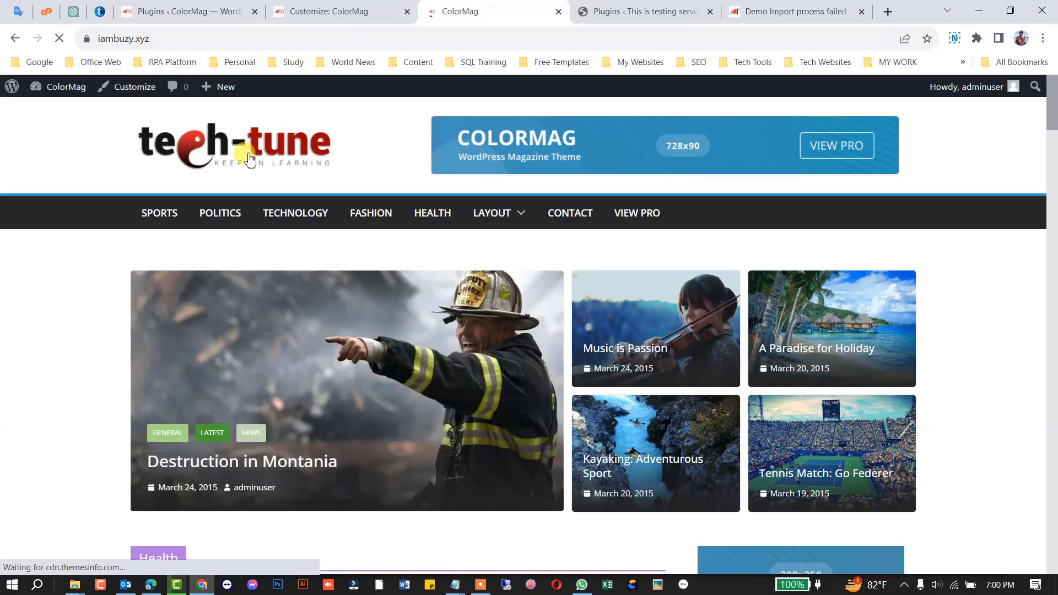
left_click_drag(250, 160, 396, 141)
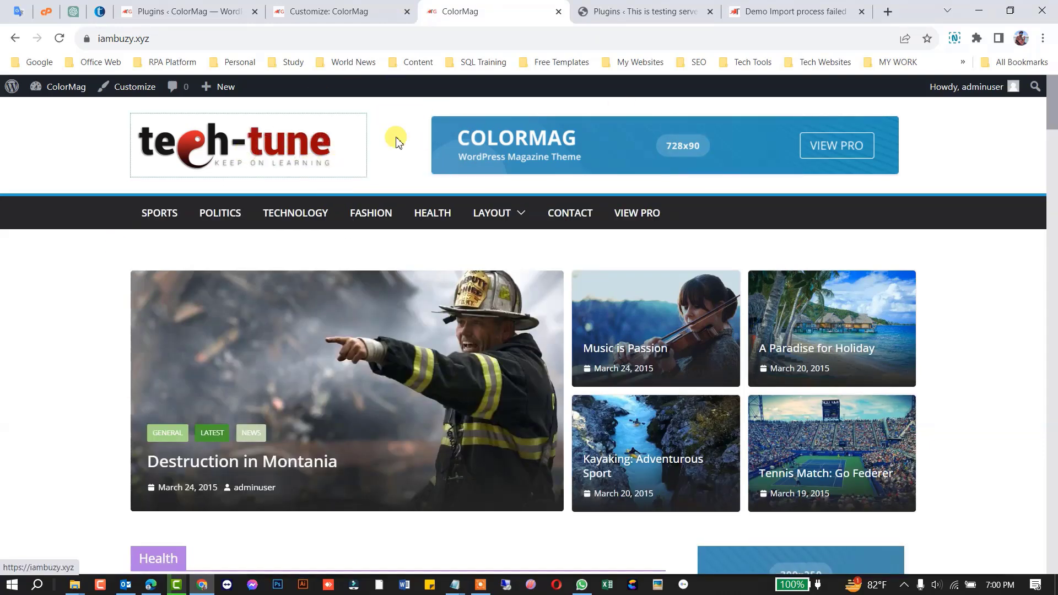
- Return to the customizer and examine the News Ticker, Top Bar and Main Header settings under Header & Navigation
left_click(339, 11)
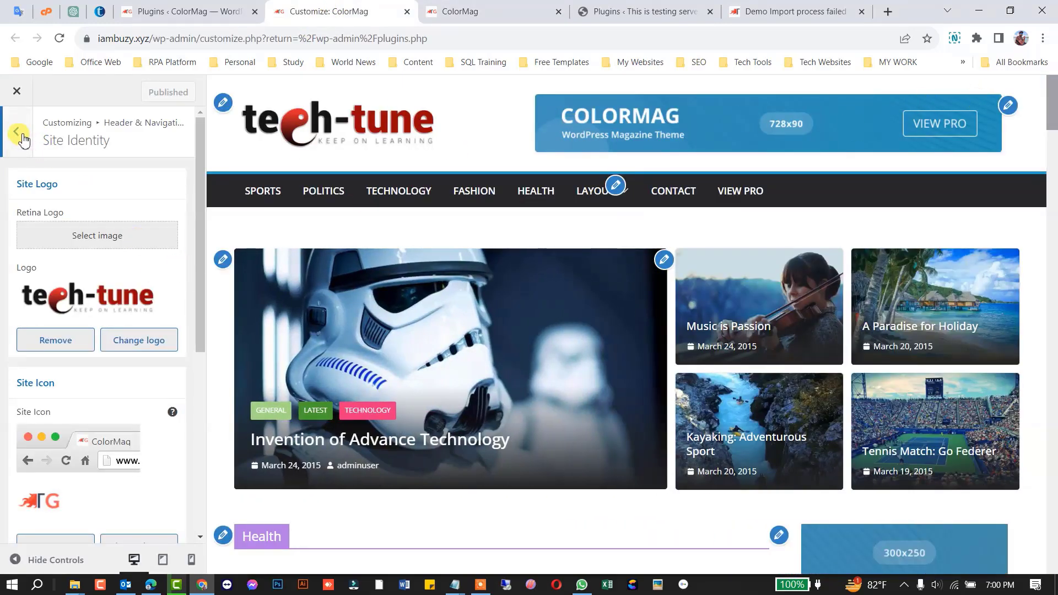
left_click(18, 133)
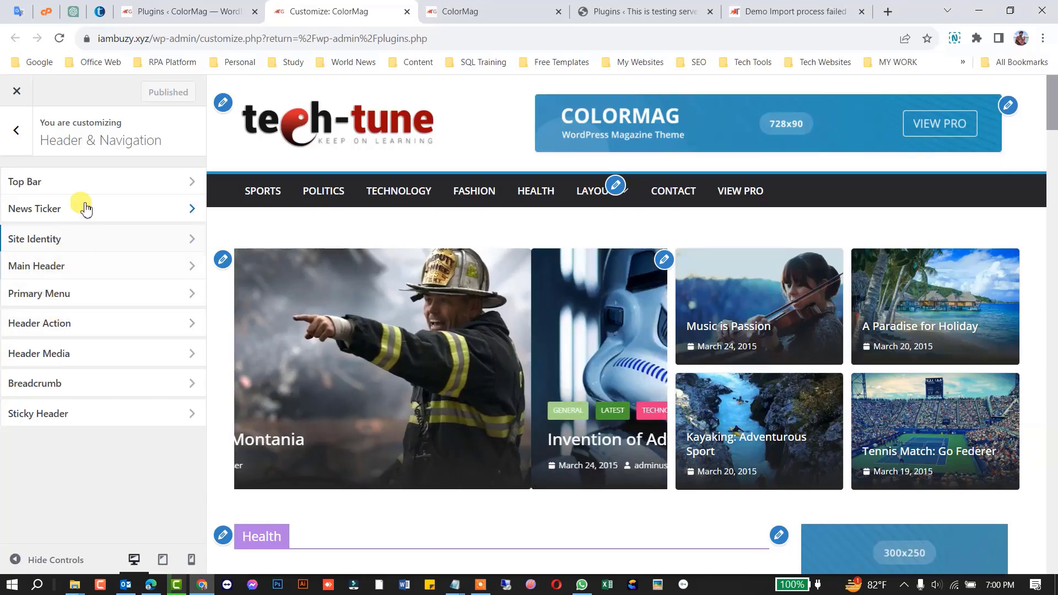
left_click(78, 209)
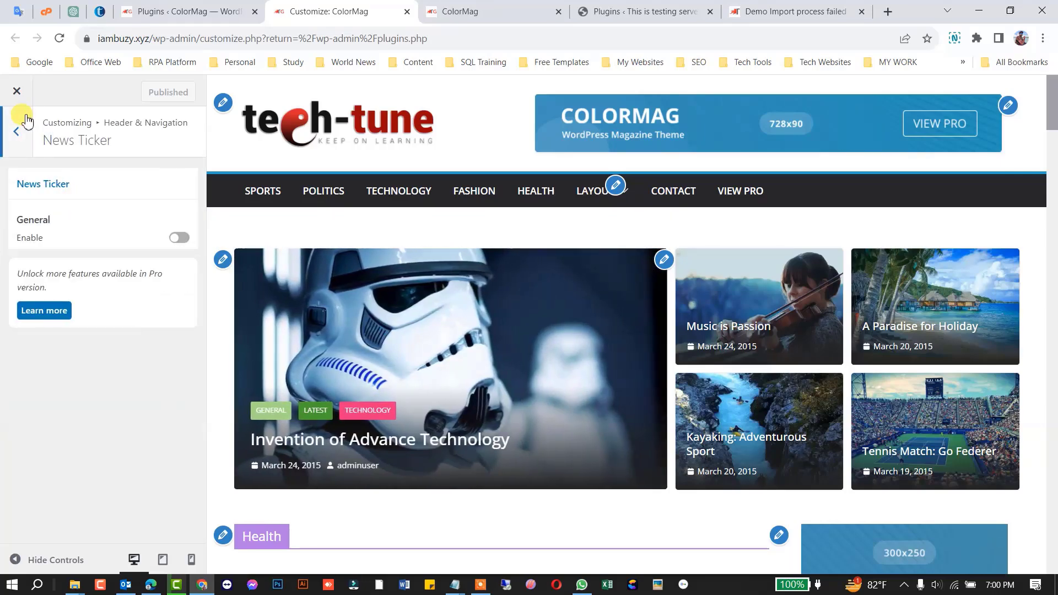
left_click(23, 127)
left_click(93, 184)
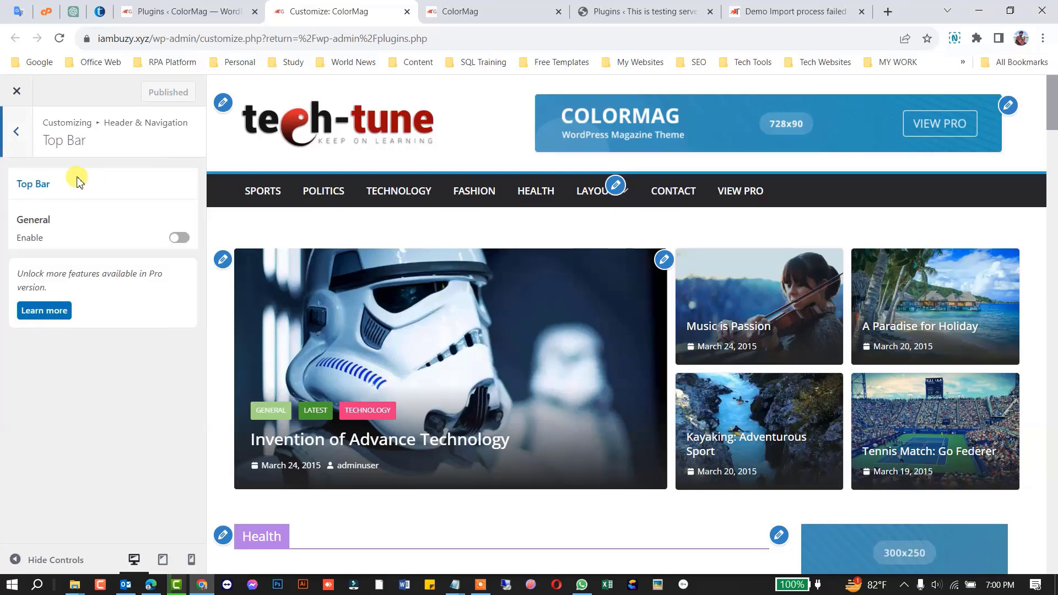
left_click(23, 133)
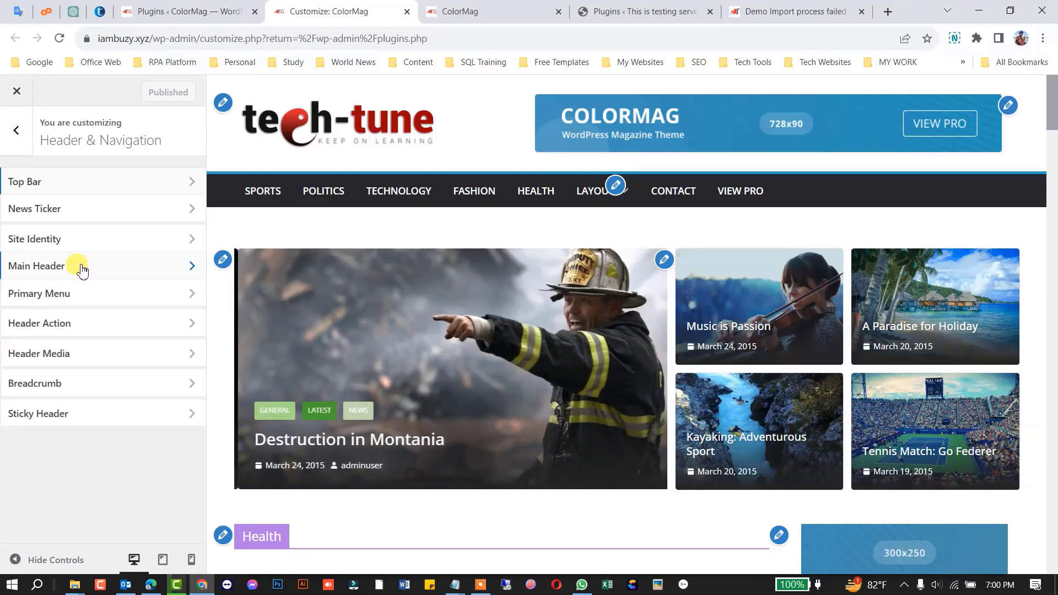
left_click(83, 267)
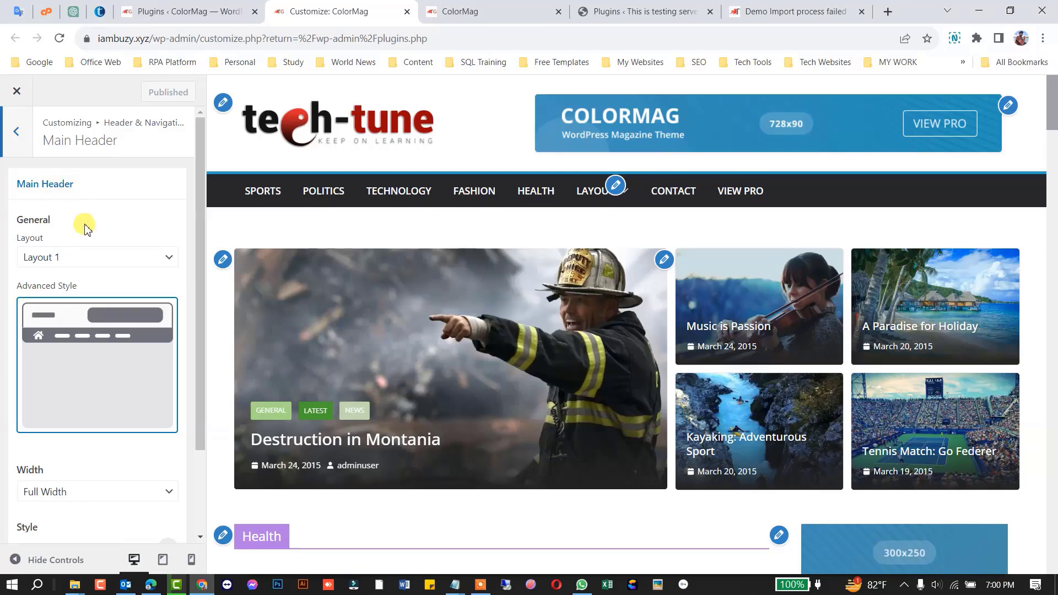
scroll(104, 249, "down", 2)
scroll(105, 257, "up", 2)
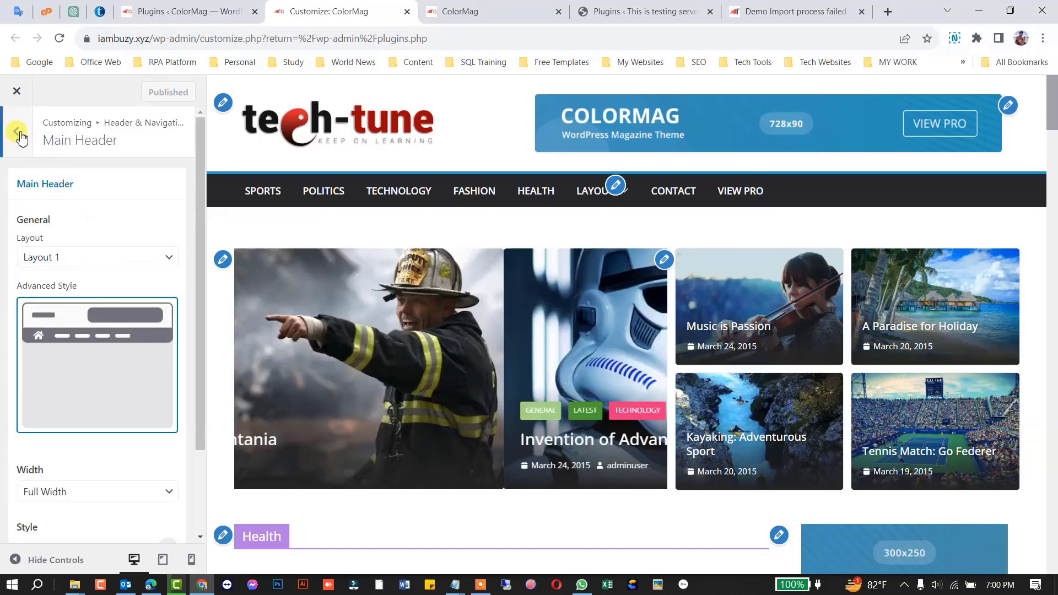
- Examine the Primary Menu and Header Action settings under Header & Navigation
left_click(17, 131)
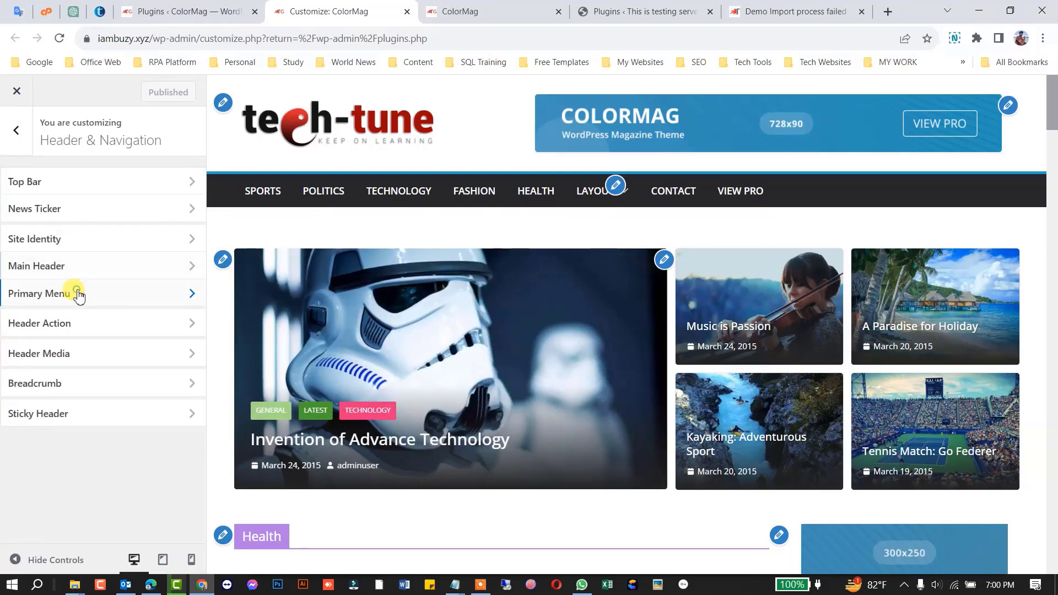
left_click(77, 295)
scroll(88, 251, "down", 3)
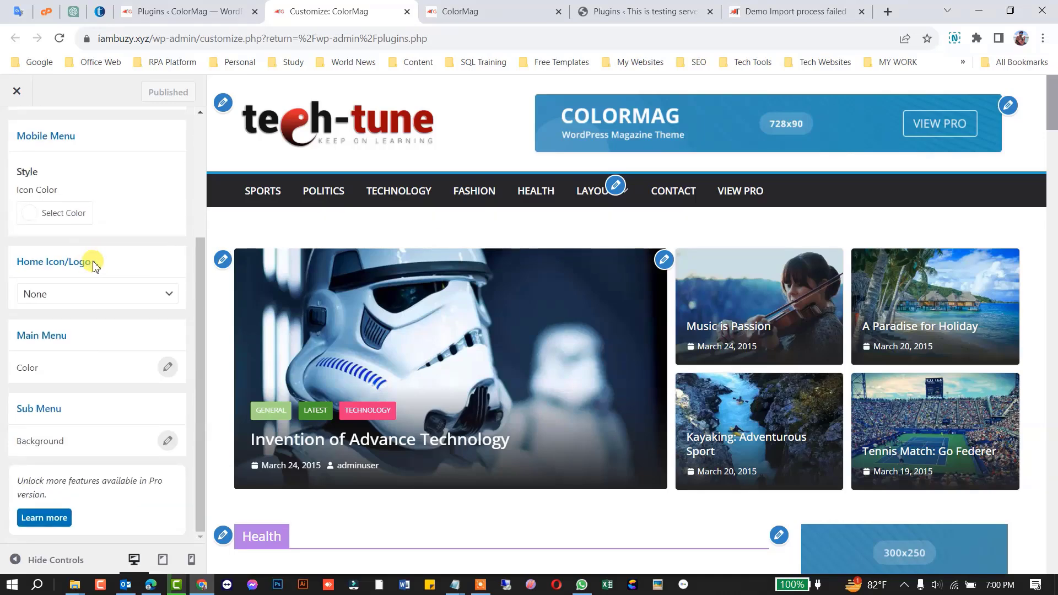
scroll(94, 264, "up", 3)
left_click(15, 132)
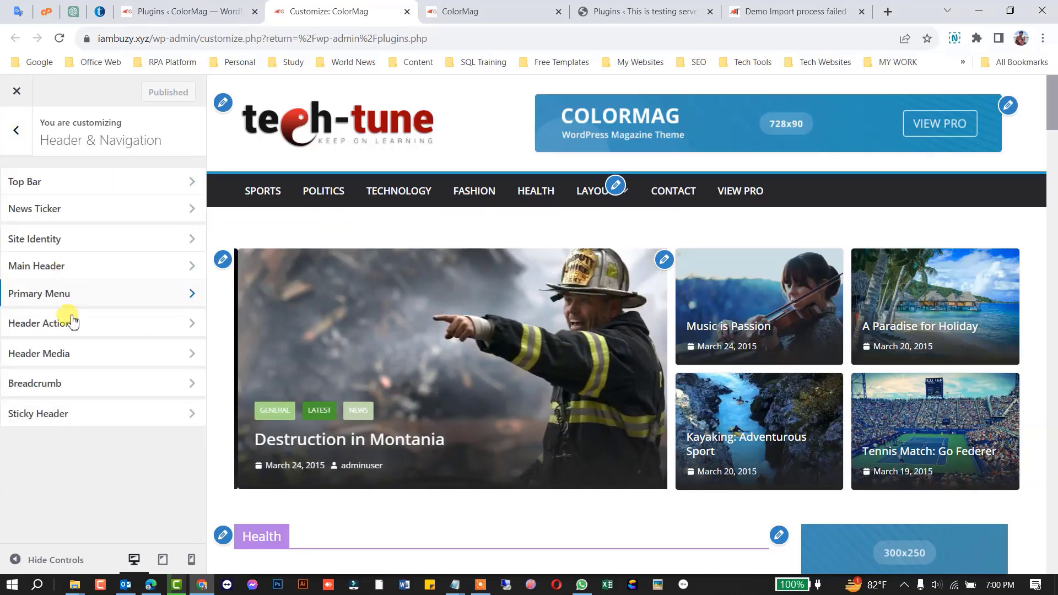
left_click(72, 321)
left_click(16, 132)
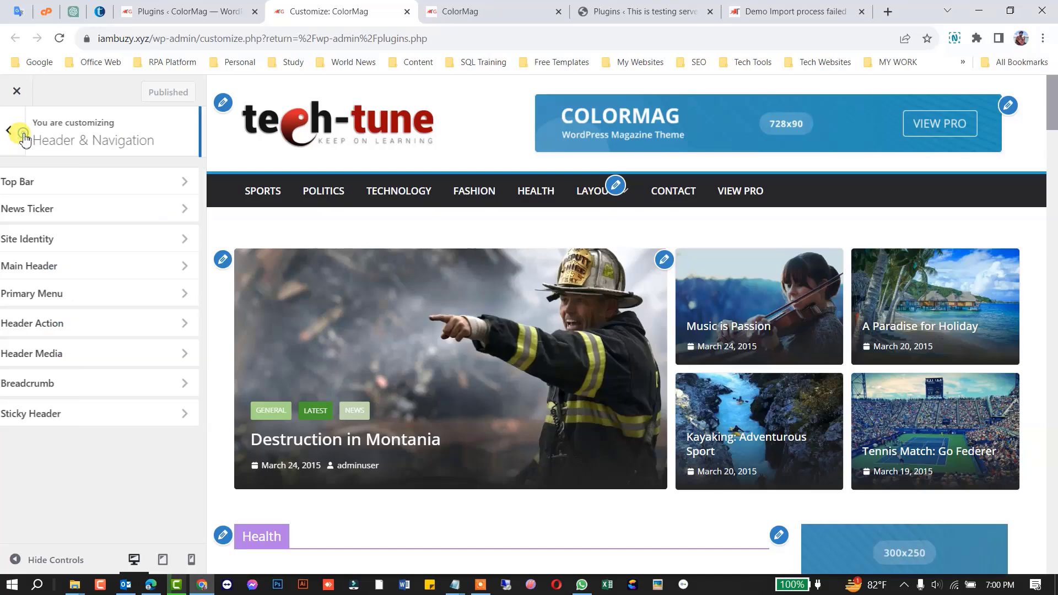
- Review the Header Media and Sticky Header settings, returning to the Header & Navigation section list
left_click(73, 356)
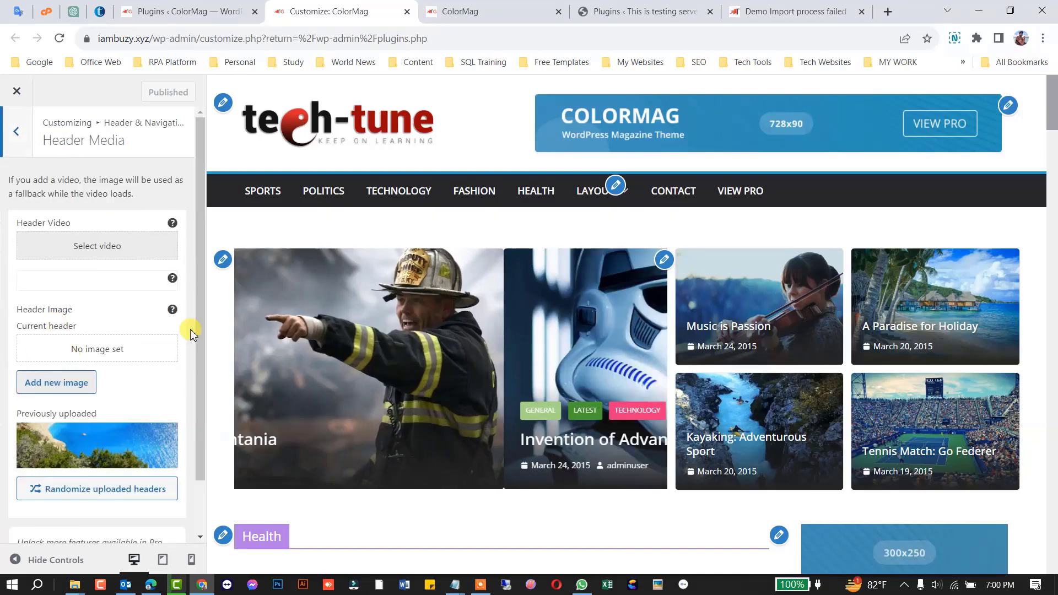
scroll(104, 310, "down", 1)
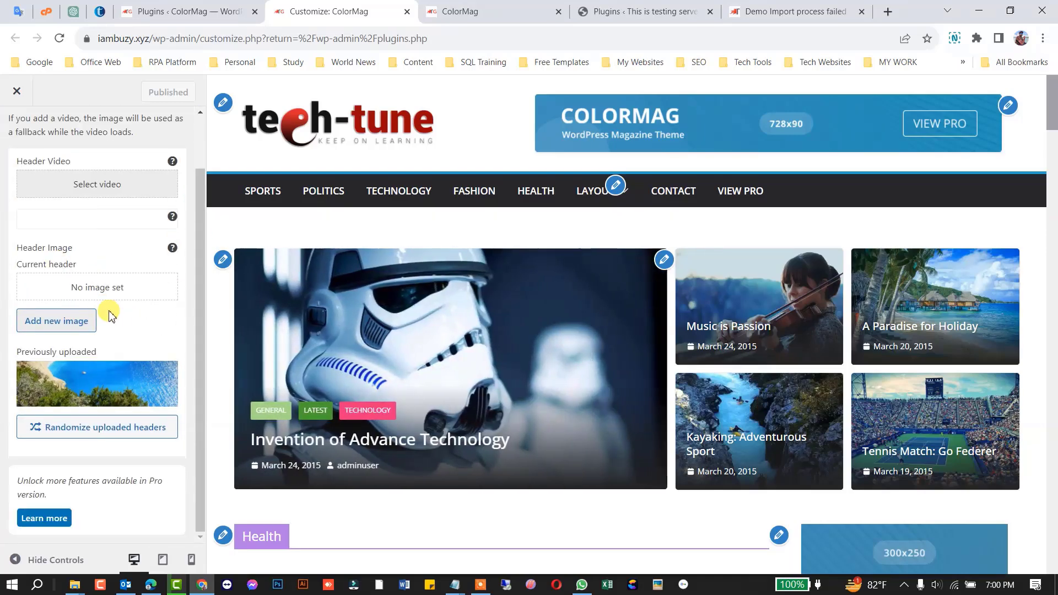
scroll(126, 318, "up", 1)
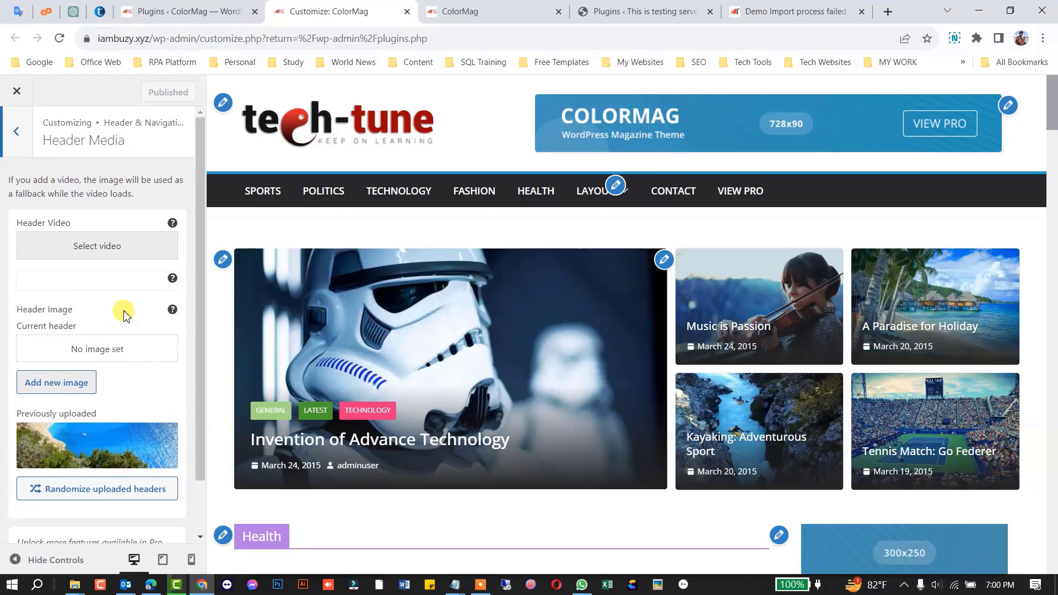
left_click(23, 132)
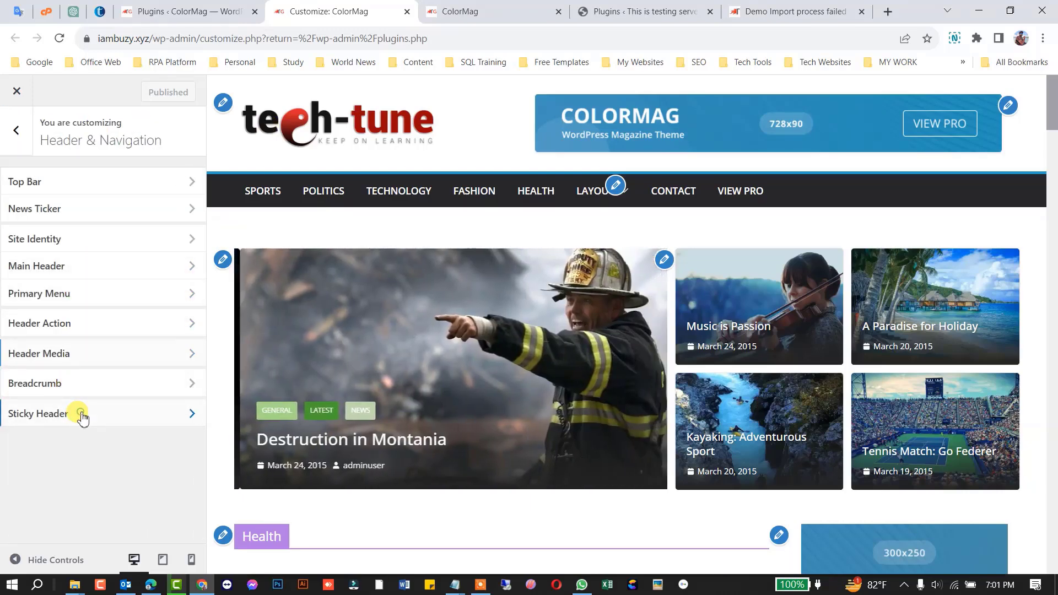
left_click(78, 411)
left_click(12, 132)
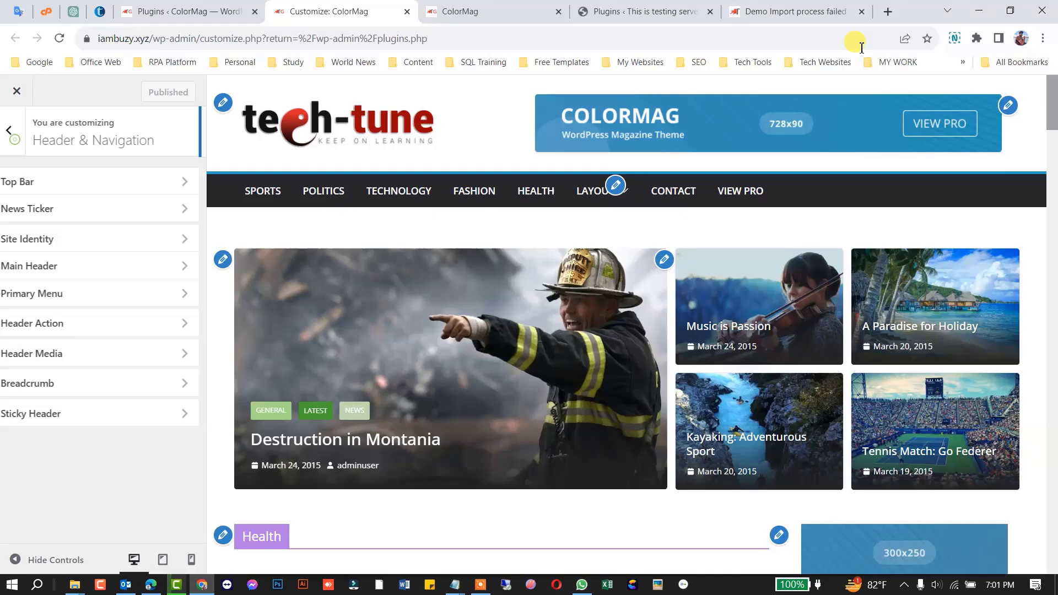
- Open the header's 728x90 advertisement widget, dismiss the block widgets welcome, and view its image settings and media library without choosing an image
left_click(1011, 108)
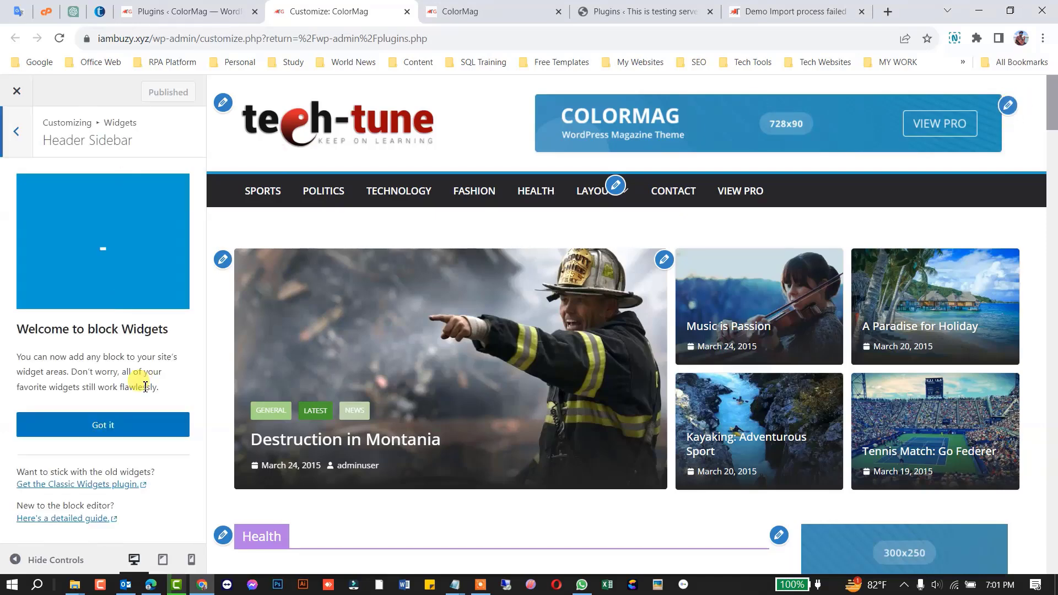
left_click(113, 423)
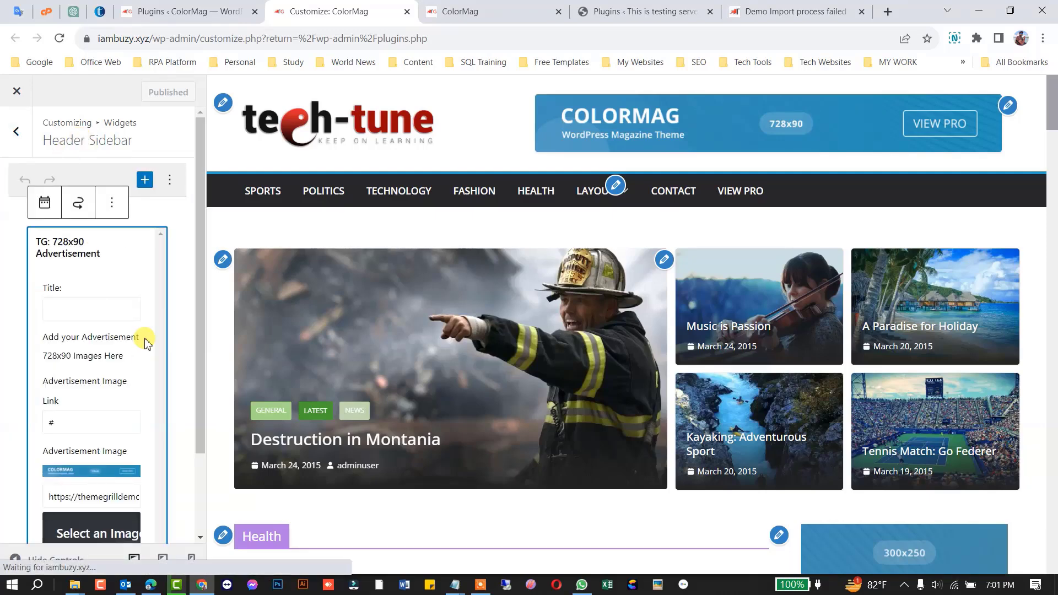
scroll(106, 342, "down", 1)
scroll(111, 351, "down", 1)
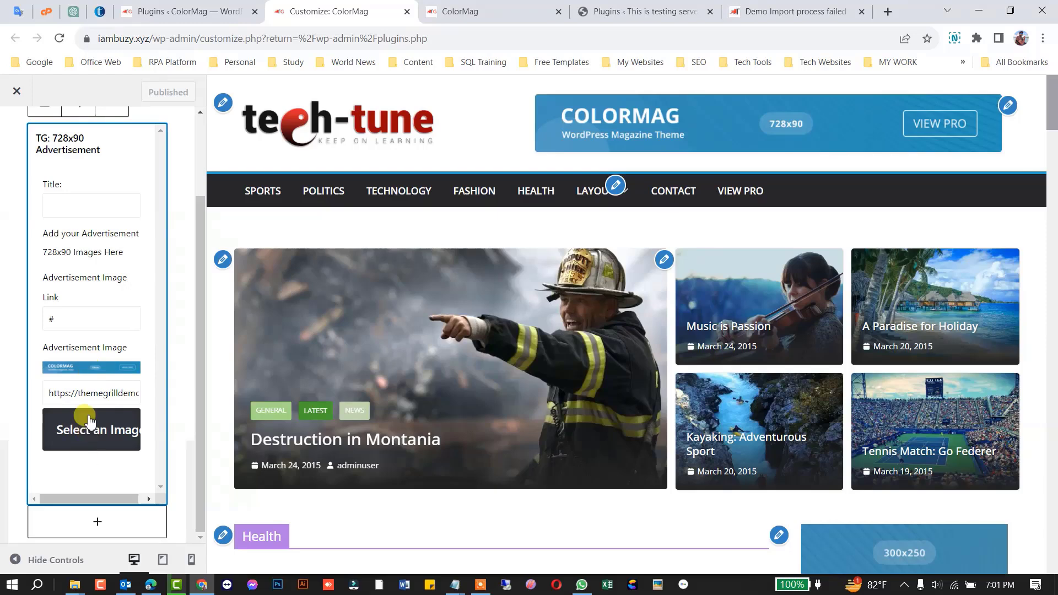
left_click(89, 394)
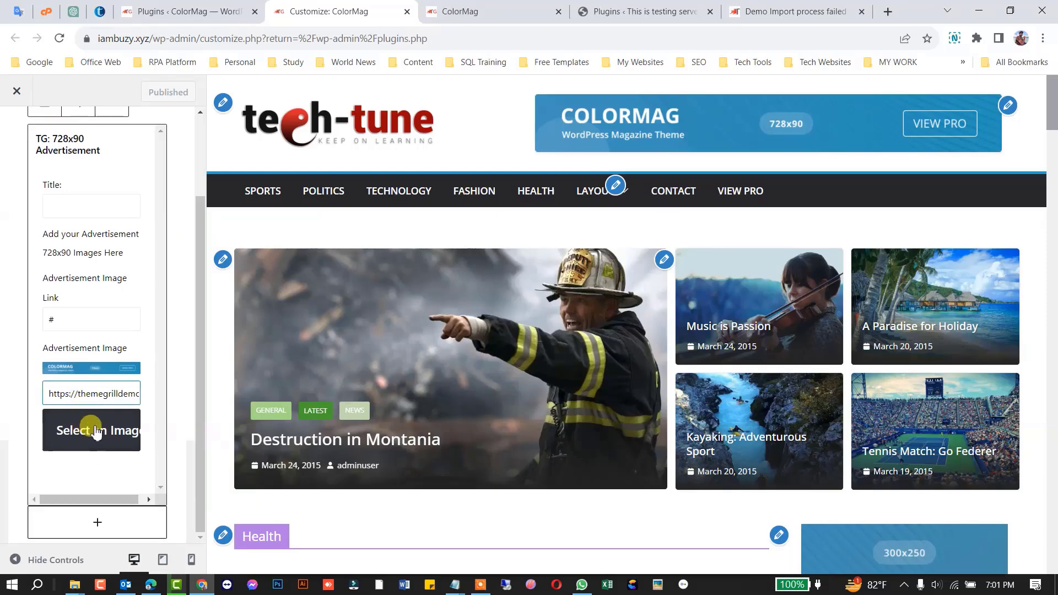
left_click(97, 432)
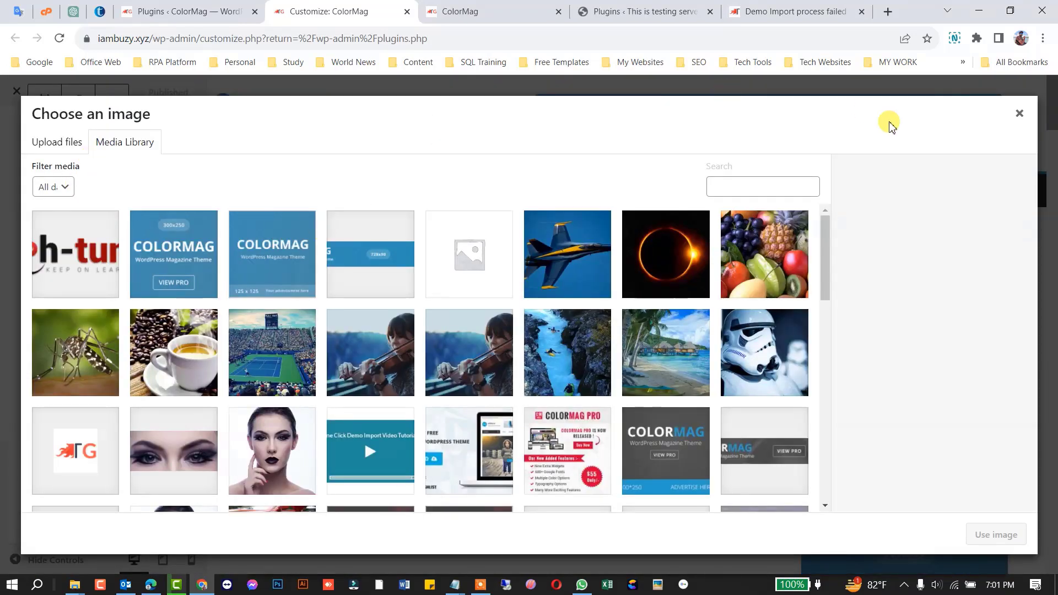
left_click(1019, 113)
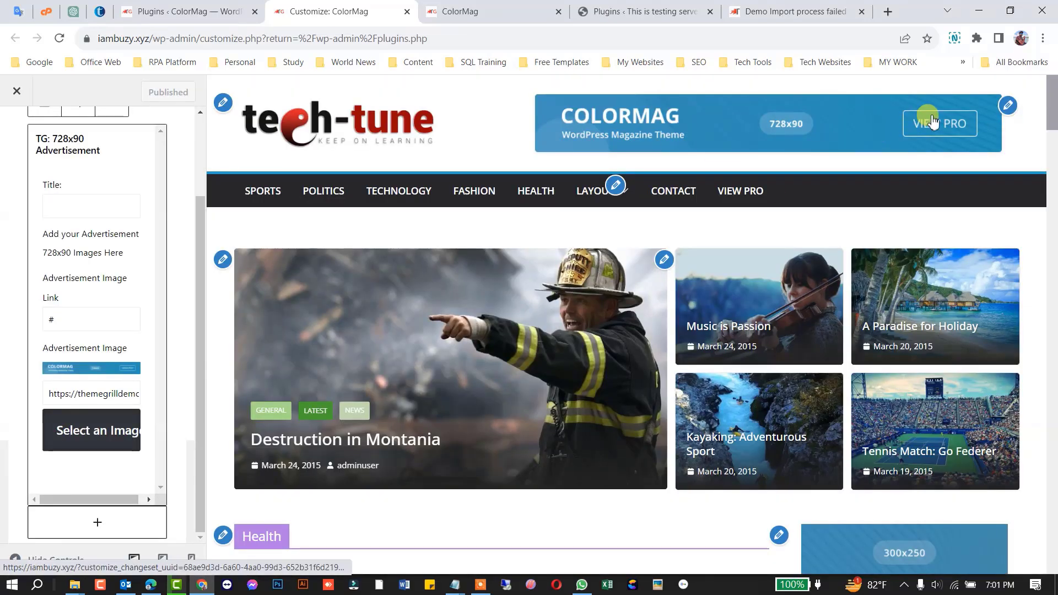
- View the block options of the 728x90 advertisement widget and return to the Widgets list
scroll(87, 337, "up", 2)
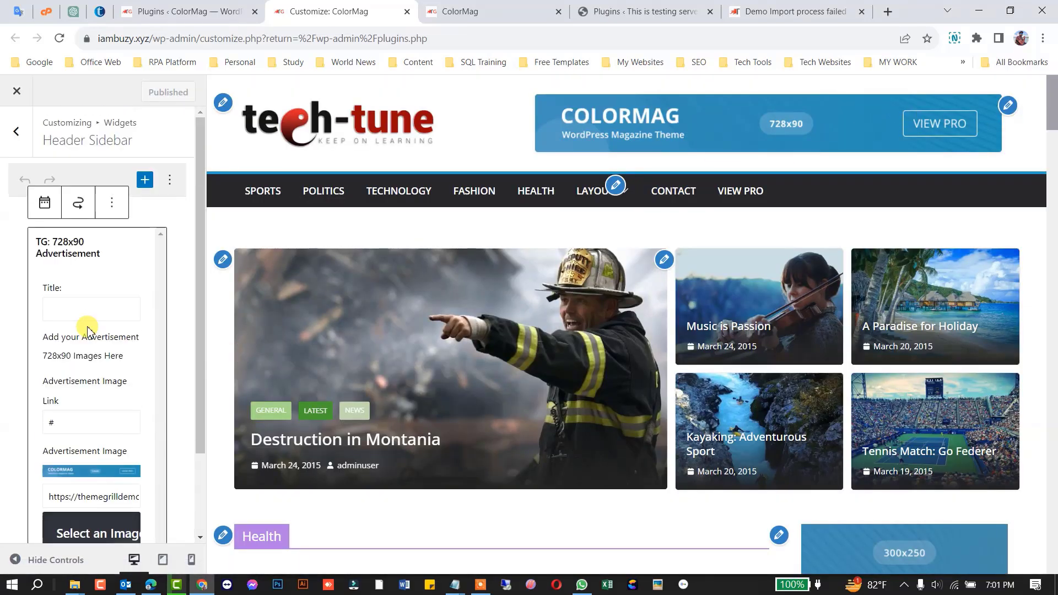
left_click(111, 203)
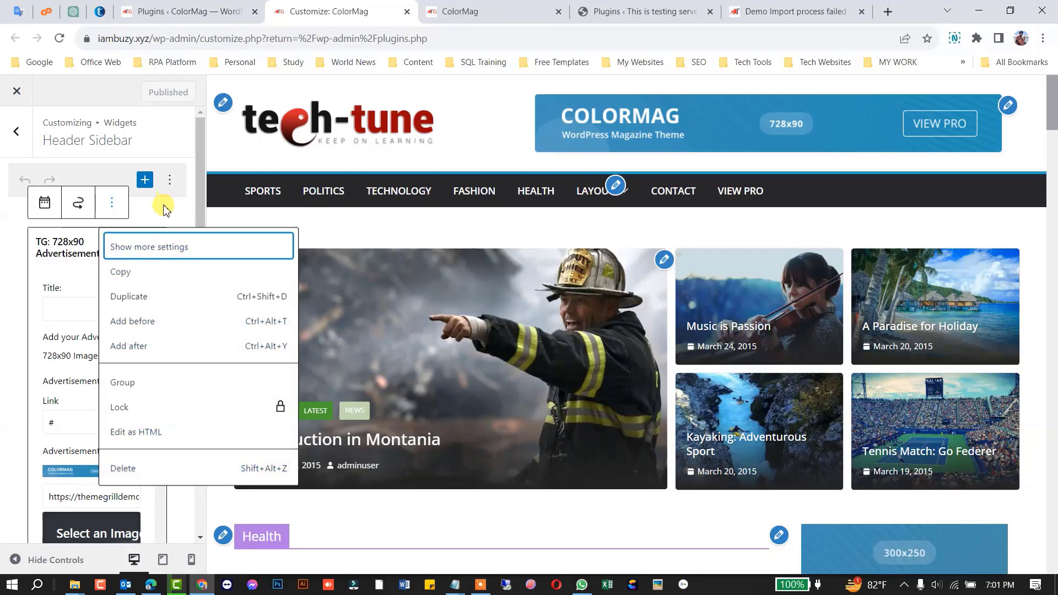
left_click(17, 133)
left_click(17, 131)
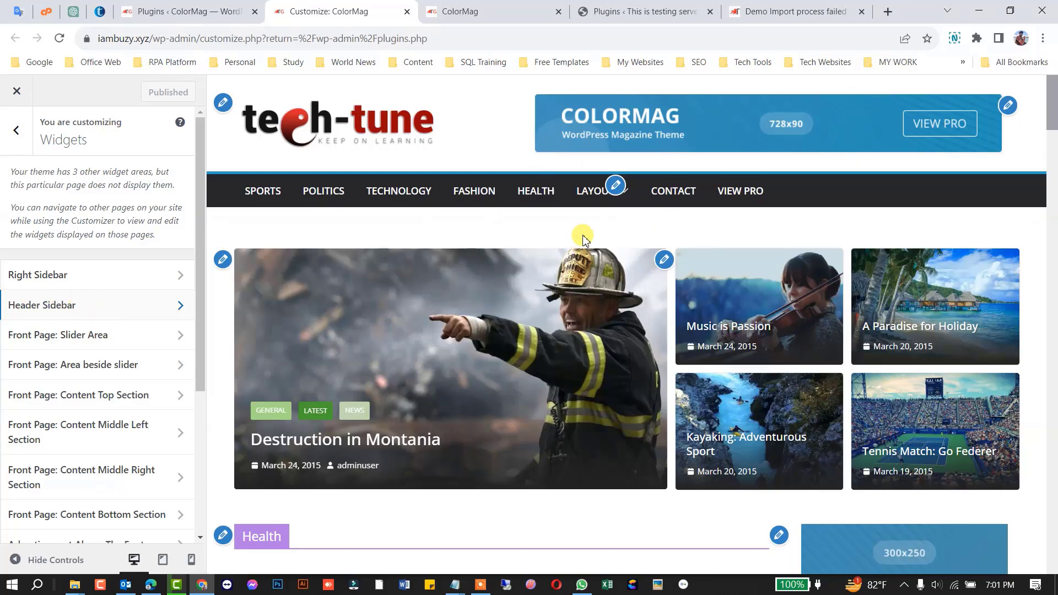
- Look through the homepage preview's sections and open the front page slider's Featured Category Slider widget settings
scroll(585, 238, "down", 4)
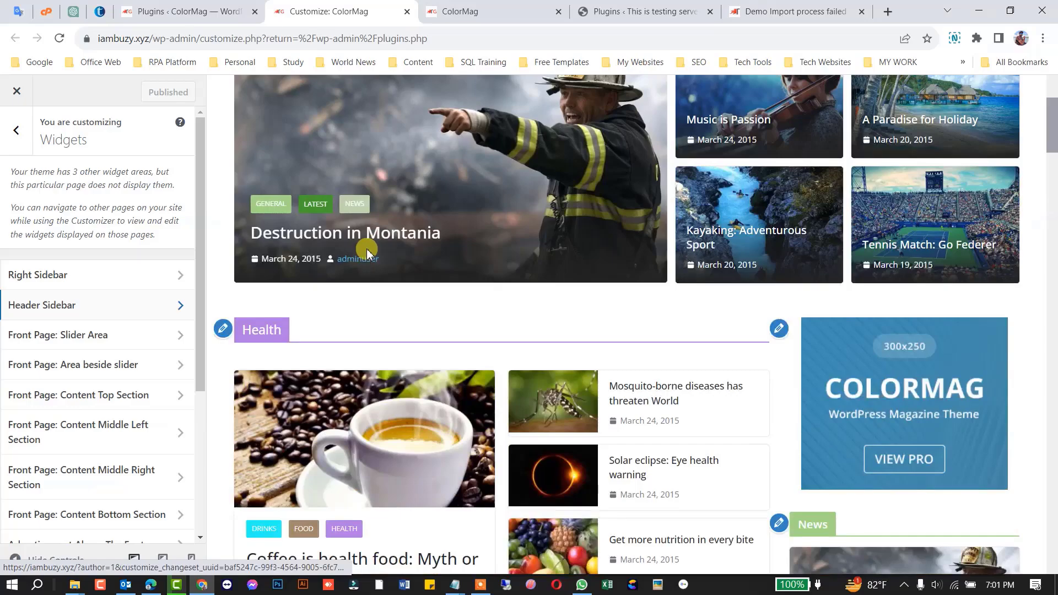
scroll(368, 251, "down", 14)
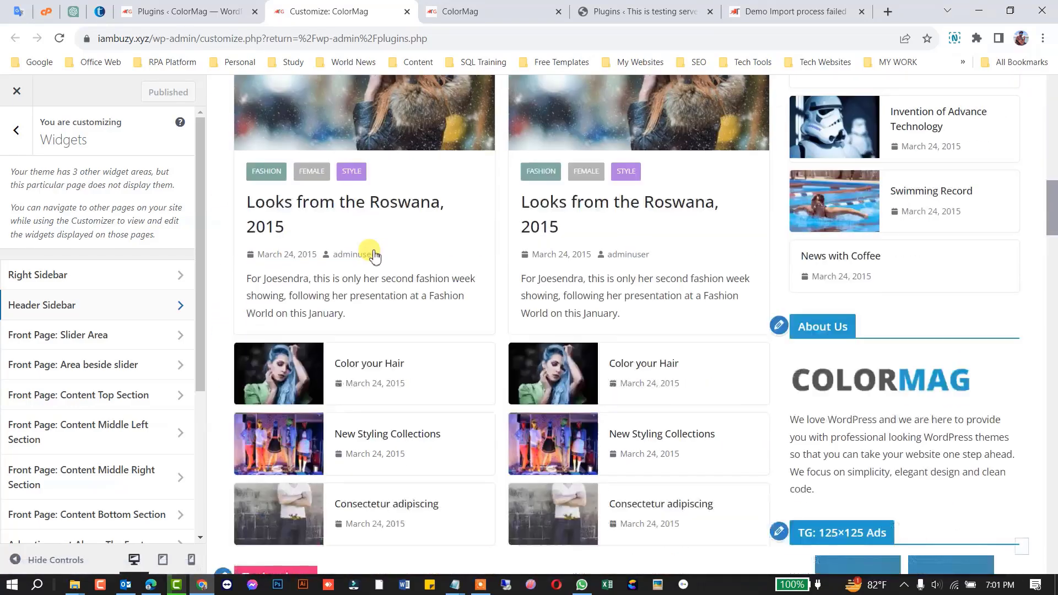
scroll(374, 255, "down", 13)
scroll(382, 250, "up", 15)
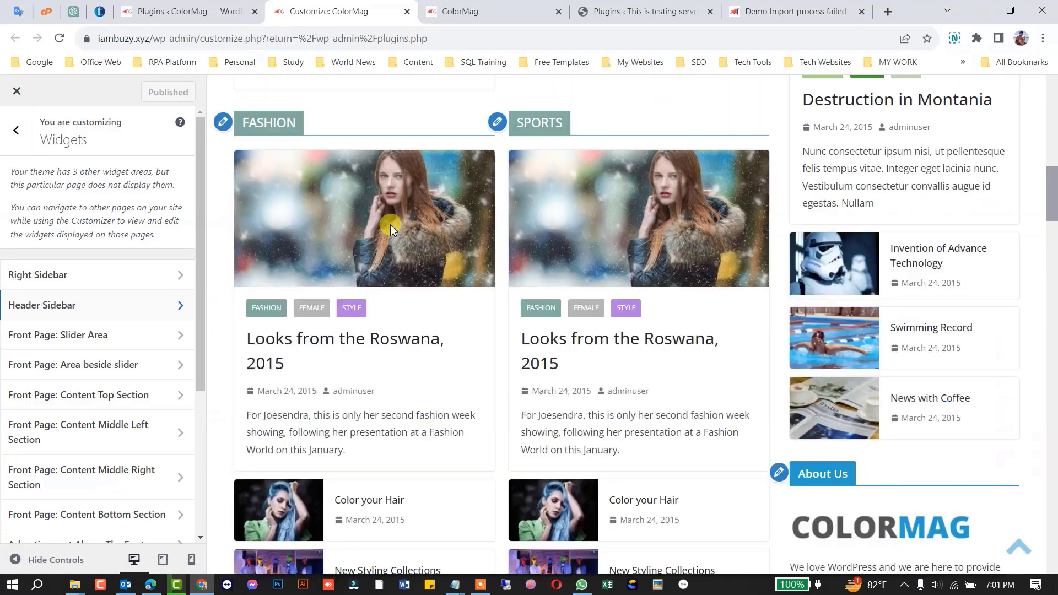
scroll(391, 228, "up", 15)
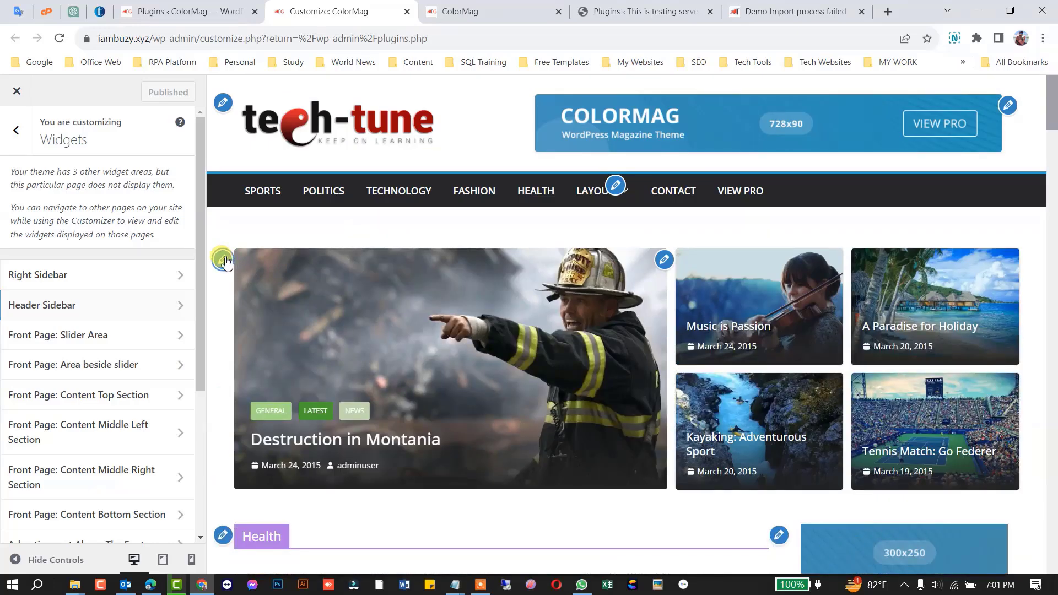
left_click(224, 260)
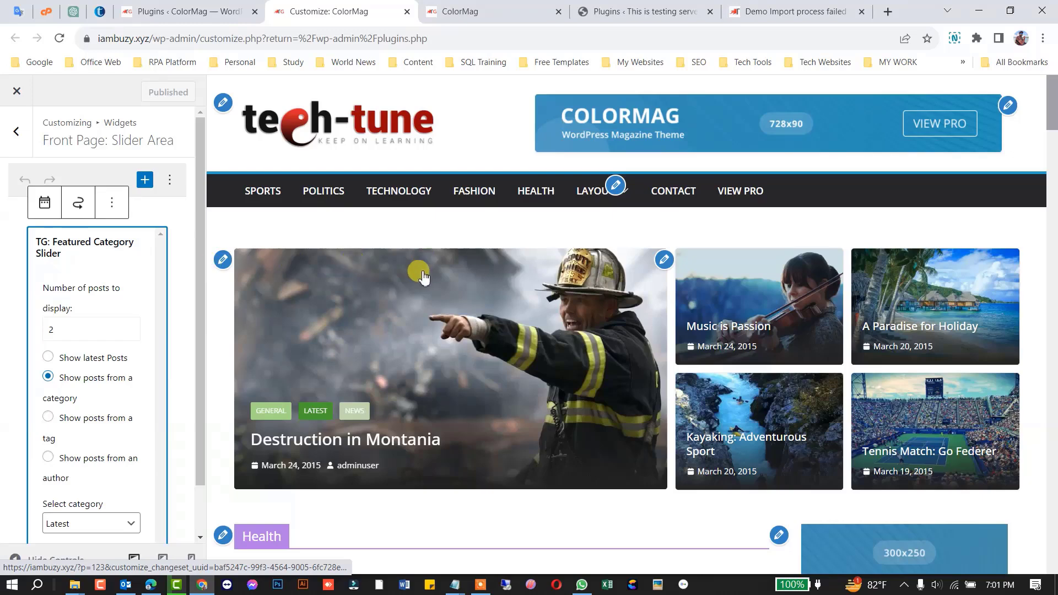
scroll(544, 352, "down", 5)
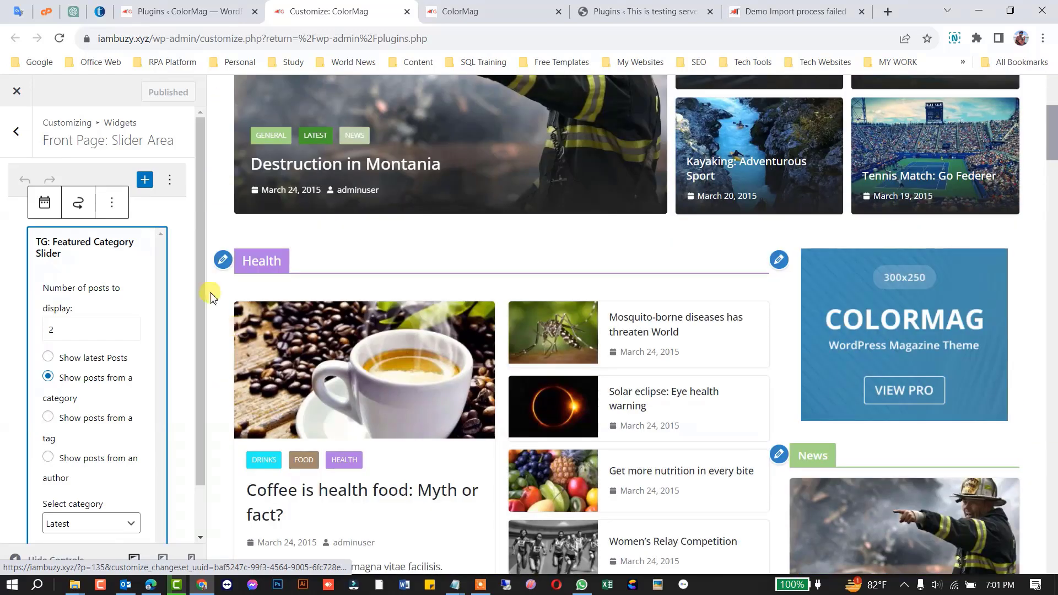
- Examine the Health section's Featured Posts widget settings, including its available post categories
left_click(223, 259)
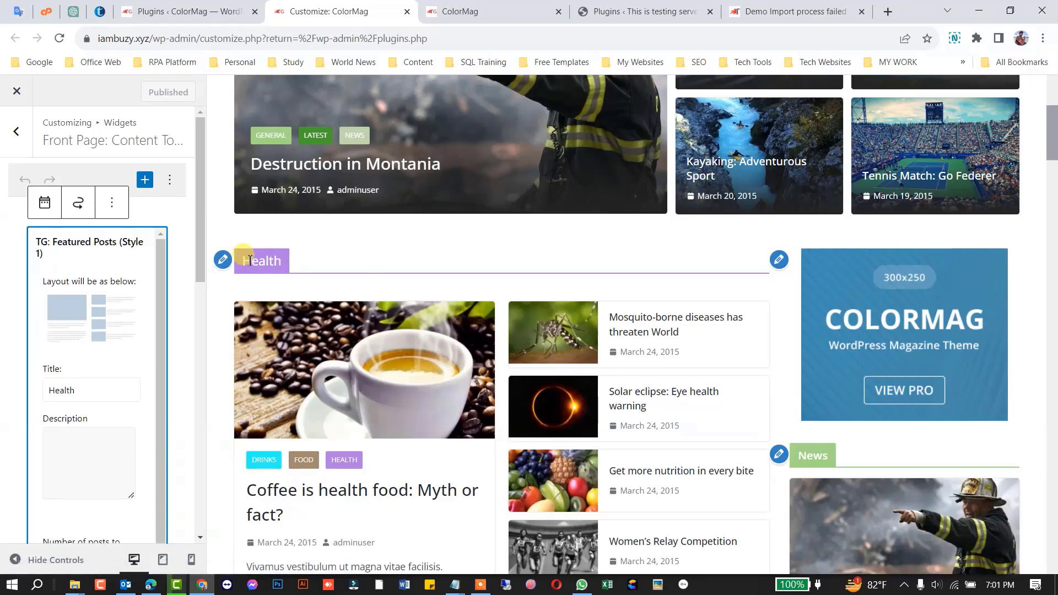
scroll(100, 359, "down", 1)
scroll(99, 358, "down", 4)
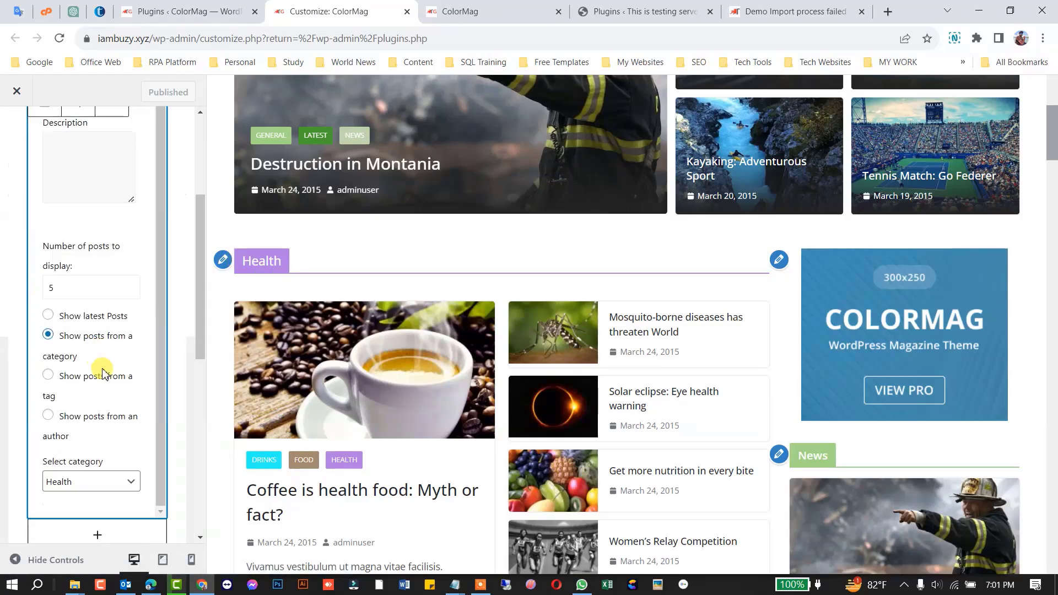
left_click(94, 484)
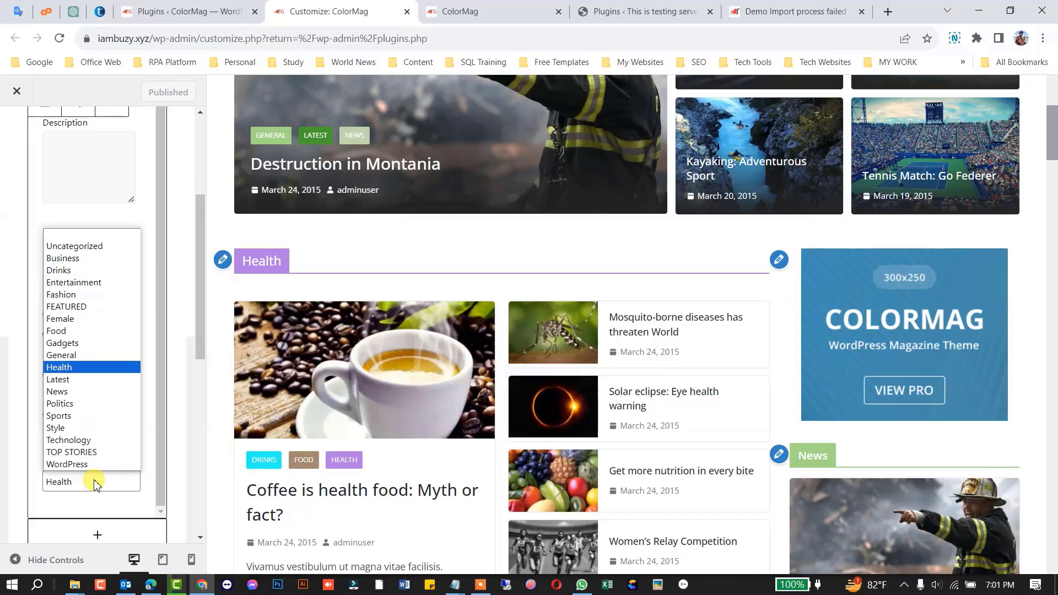
left_click(94, 483)
scroll(373, 266, "up", 5)
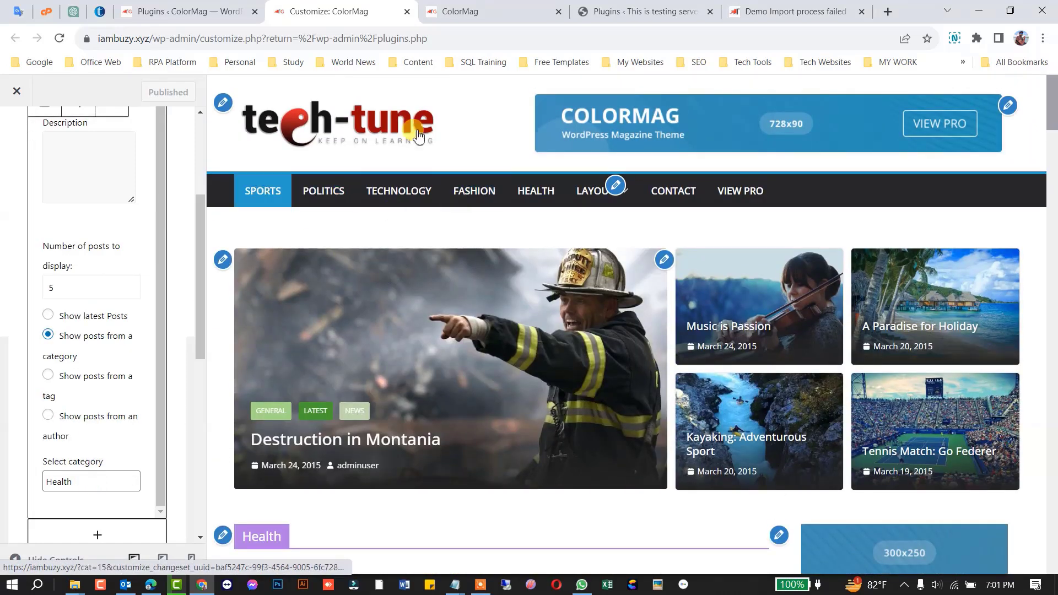
scroll(88, 177, "up", 2)
scroll(82, 154, "up", 2)
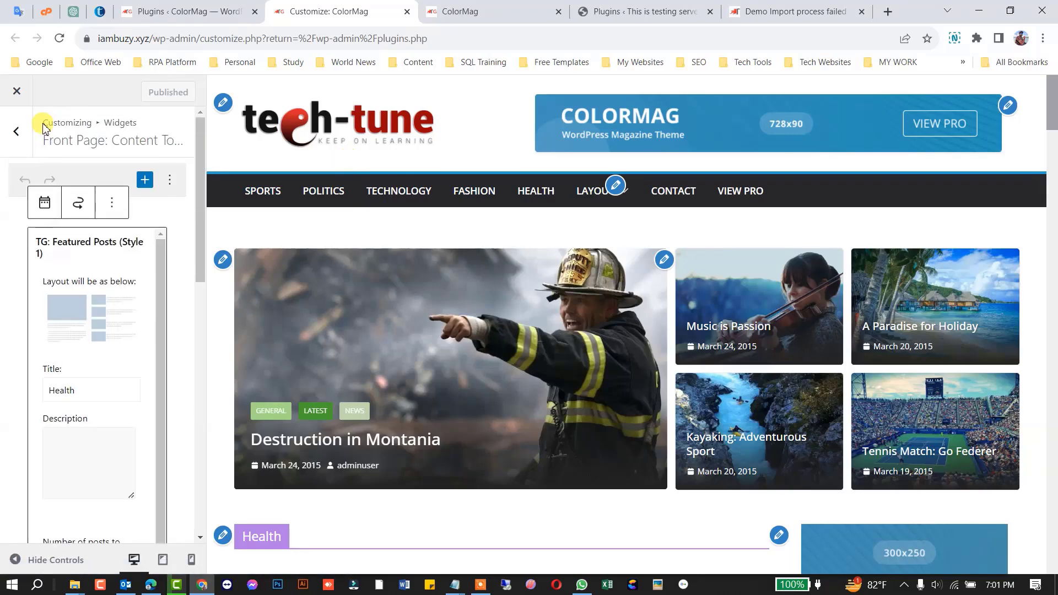
- Return to the customizer's main section list and look over the homepage preview once more
left_click(23, 129)
left_click(24, 131)
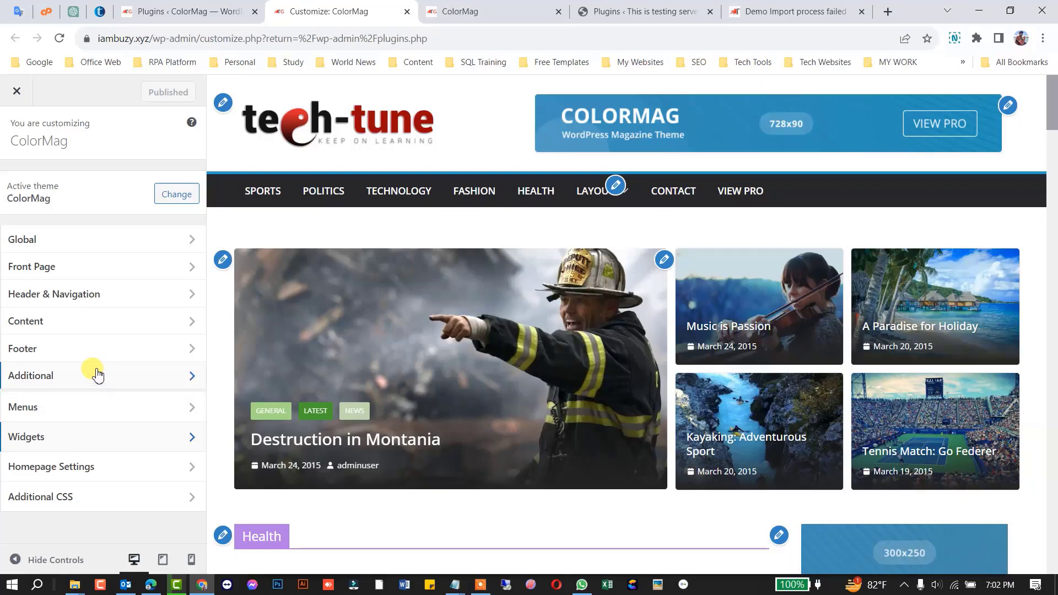
scroll(373, 335, "down", 15)
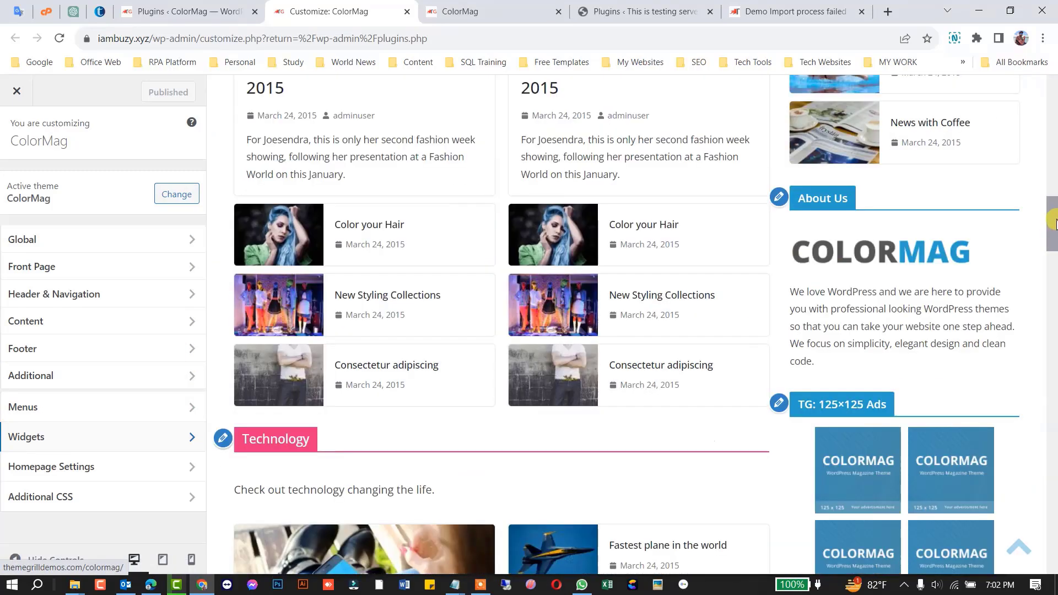
left_click_drag(1054, 223, 1054, 83)
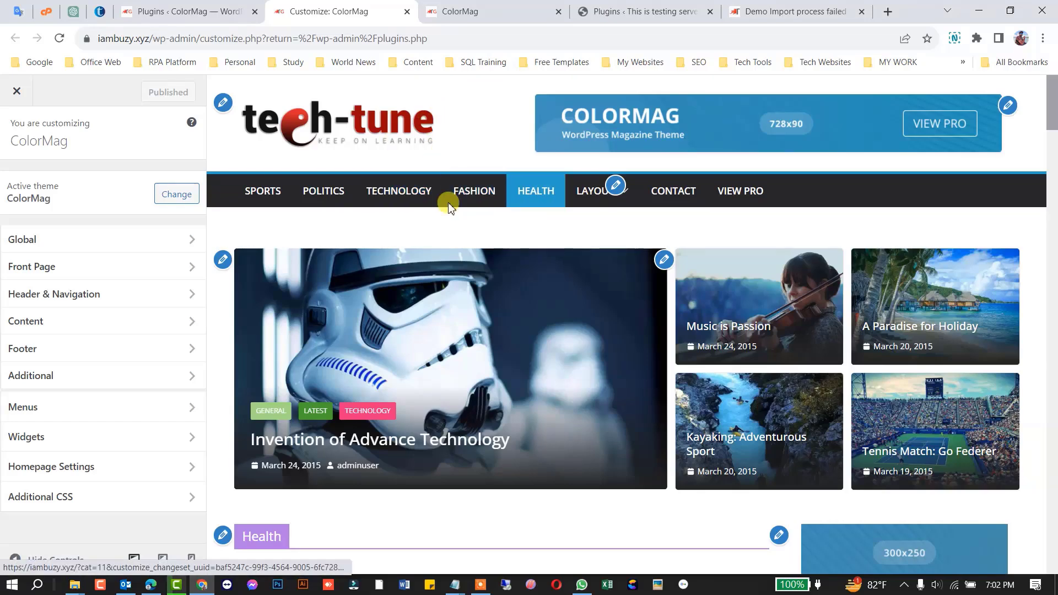
- Place the customizer's browser tab after the live site's tab and switch to the WordPress admin Plugins page
left_click_drag(340, 10, 518, 9)
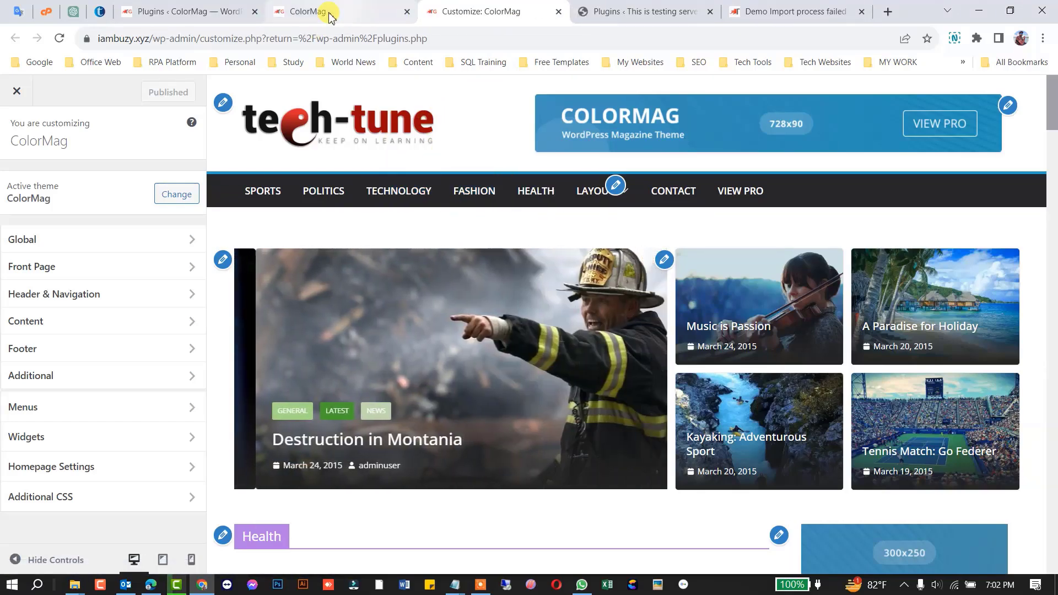
left_click(326, 12)
left_click(187, 12)
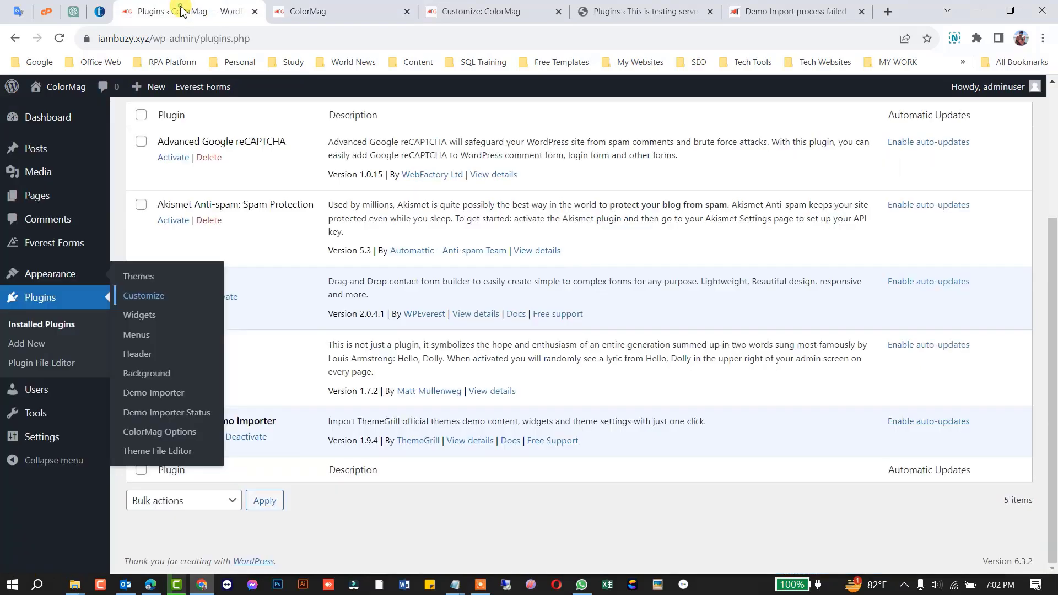
scroll(196, 199, "up", 3)
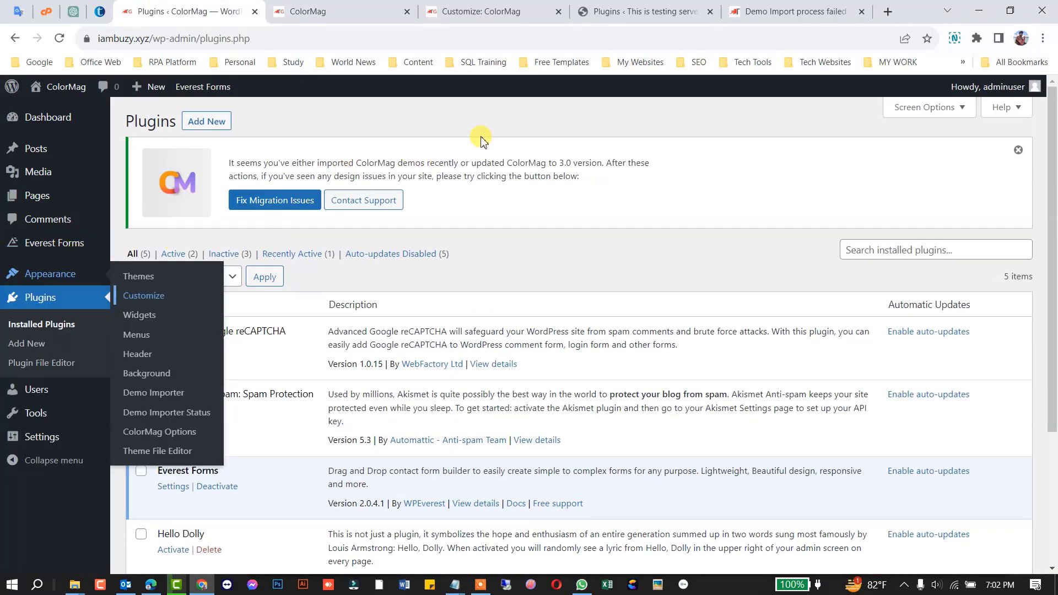
- Dismiss the ColorMag migration notice and open the Appearance section's Menus page
left_click(480, 124)
left_click(1019, 151)
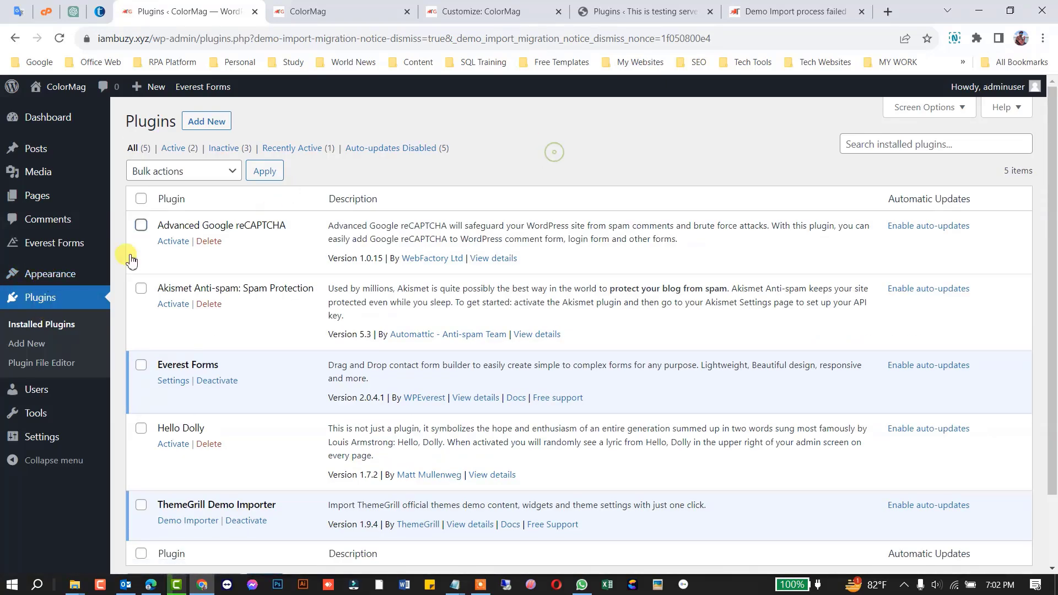
mouse_move(64, 279)
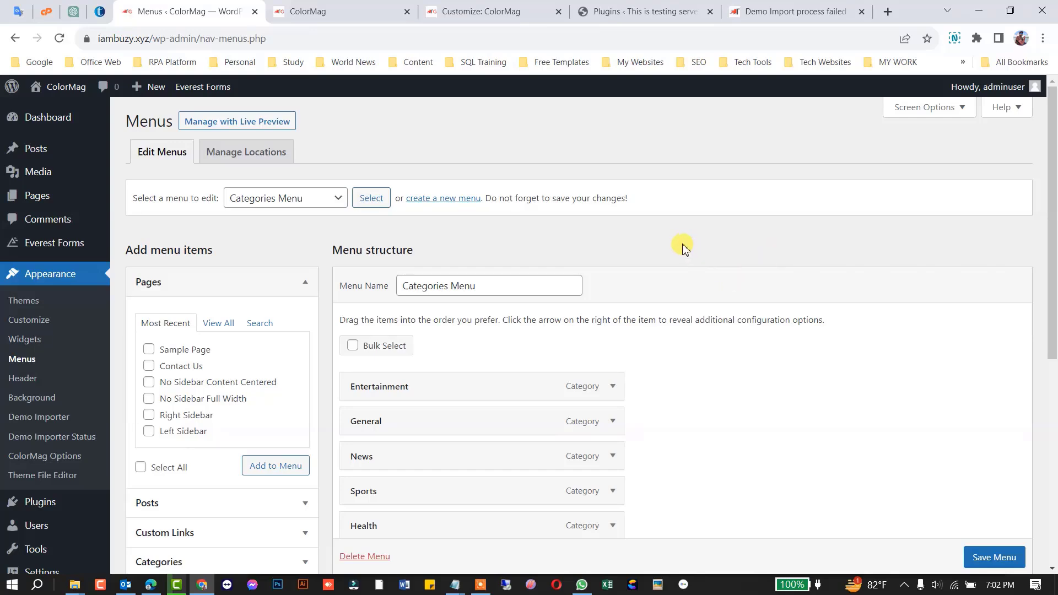
scroll(678, 243, "down", 3)
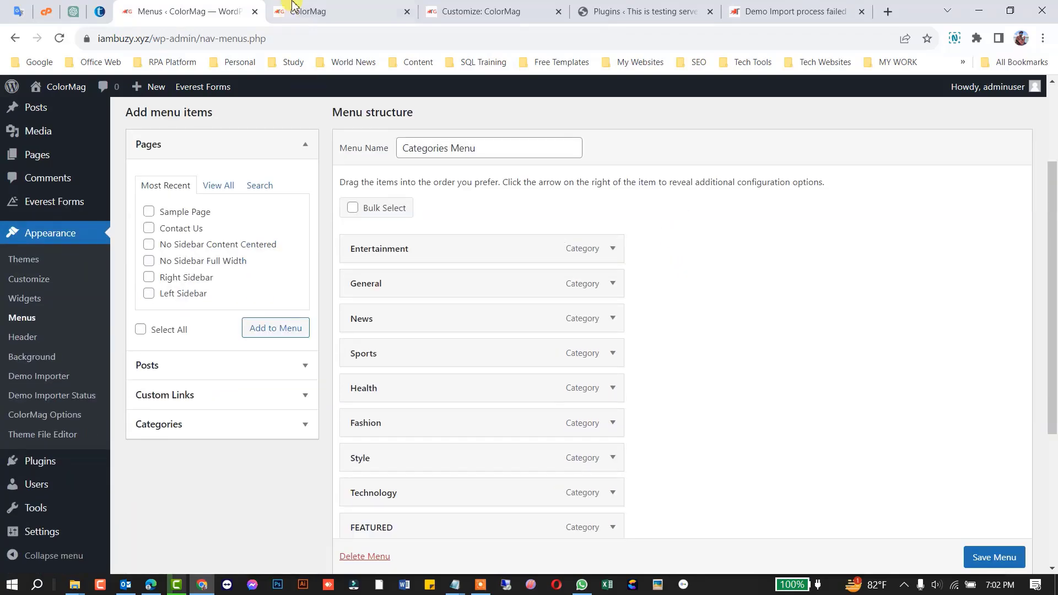
- Compare the Categories Menu's items with the live site's navigation bar and check which menus are available to edit
left_click(319, 12)
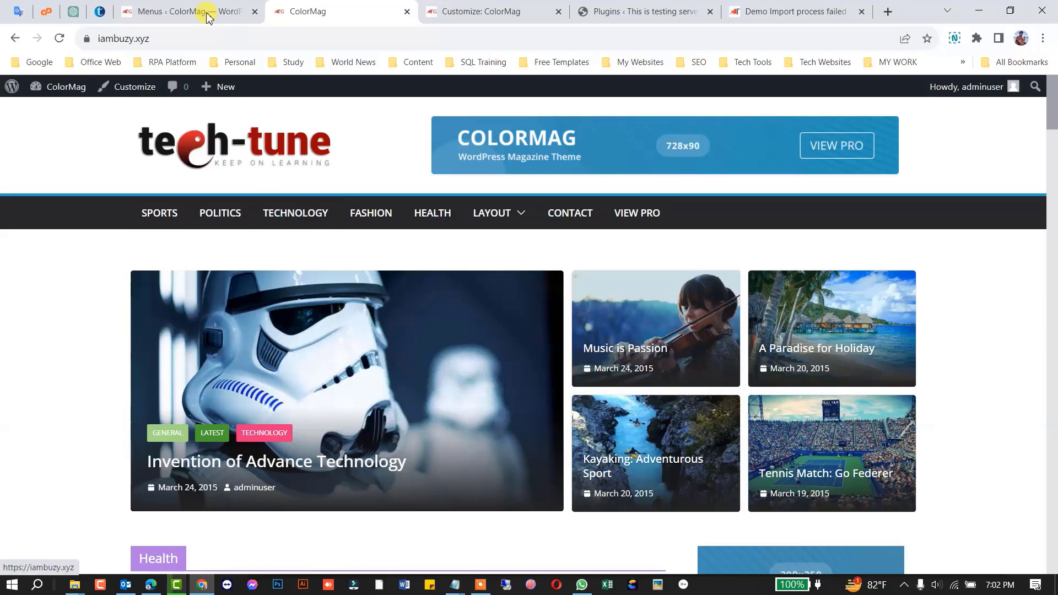
left_click(189, 11)
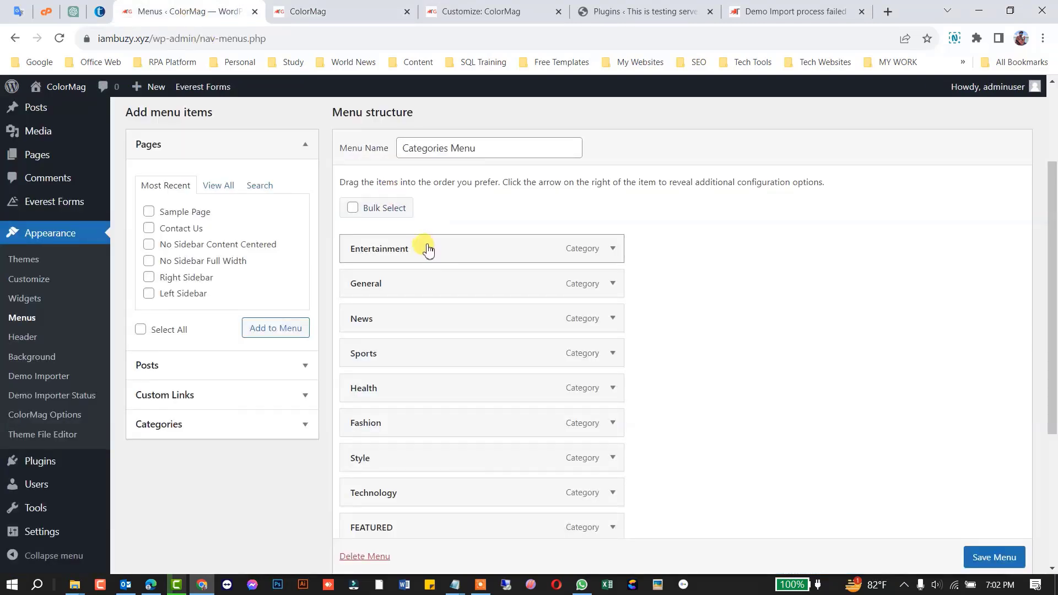
scroll(385, 206, "up", 3)
left_click(305, 203)
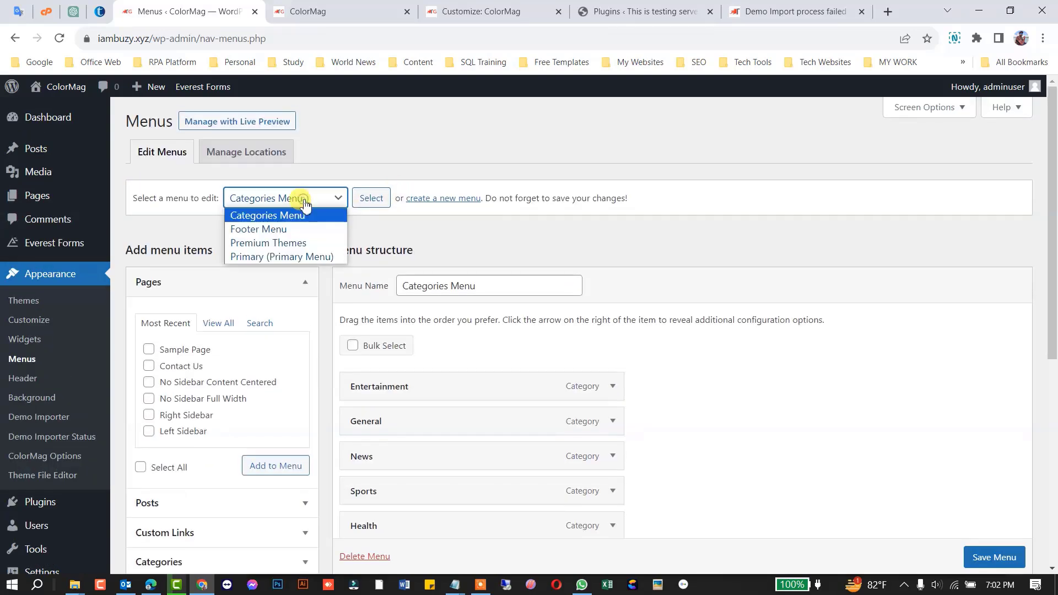
left_click(367, 168)
scroll(471, 303, "down", 4)
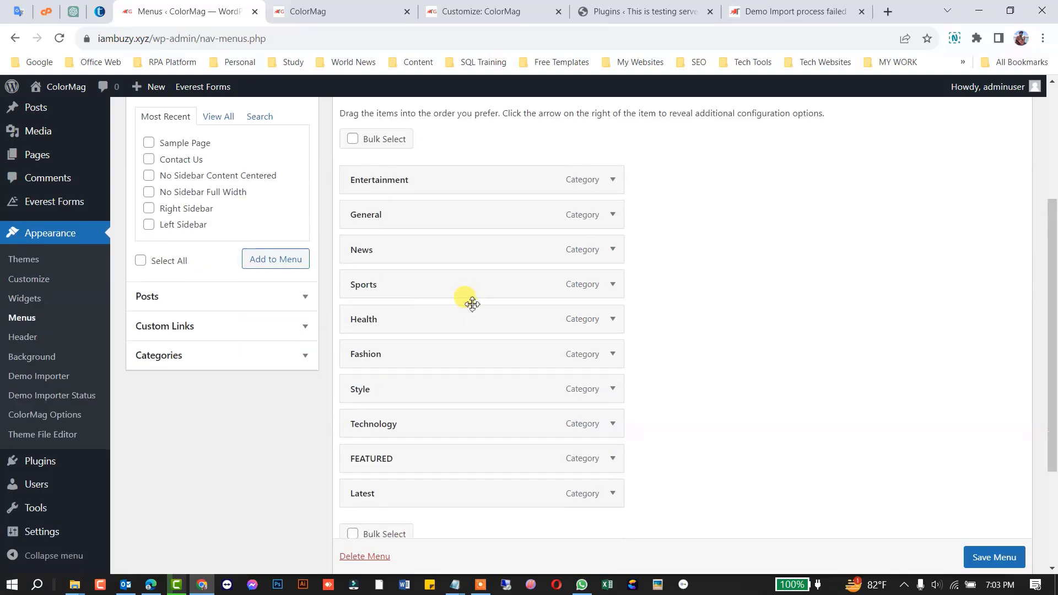
scroll(373, 401, "up", 4)
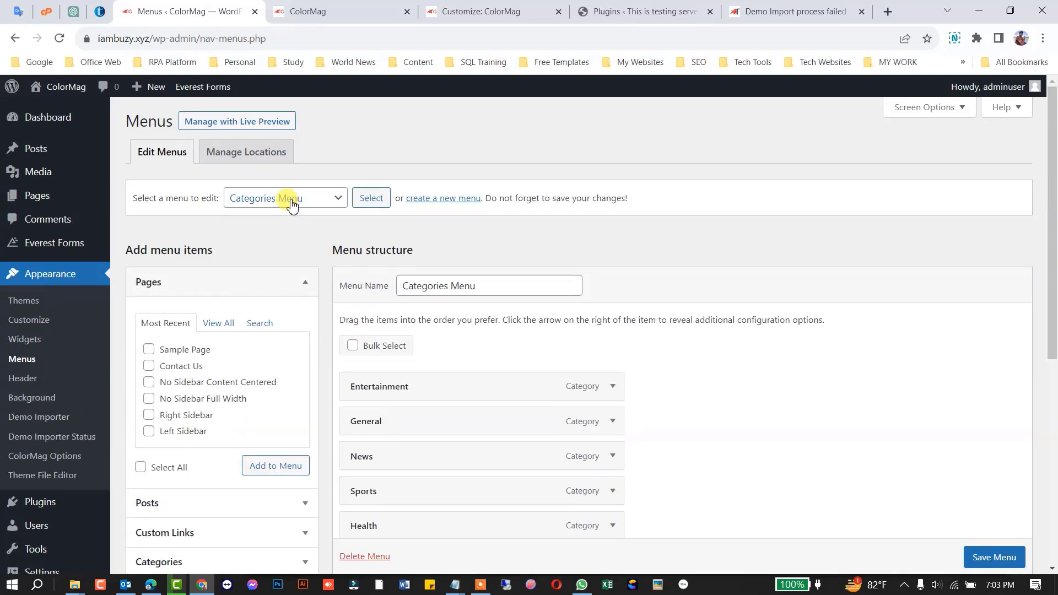
- Load Primary (Primary Menu) as the menu to edit
left_click(291, 203)
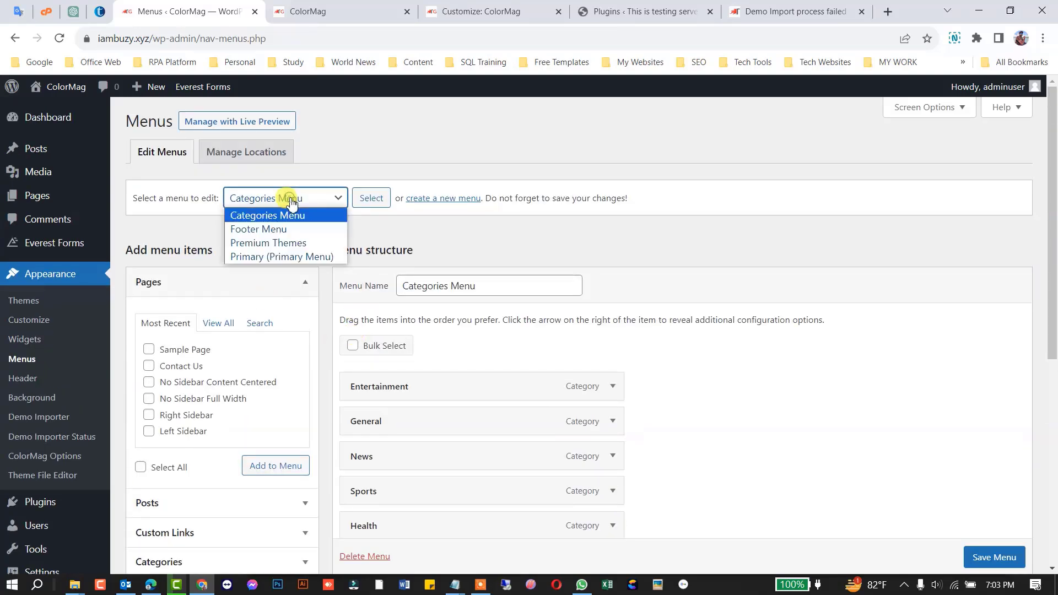
left_click(293, 256)
left_click(375, 200)
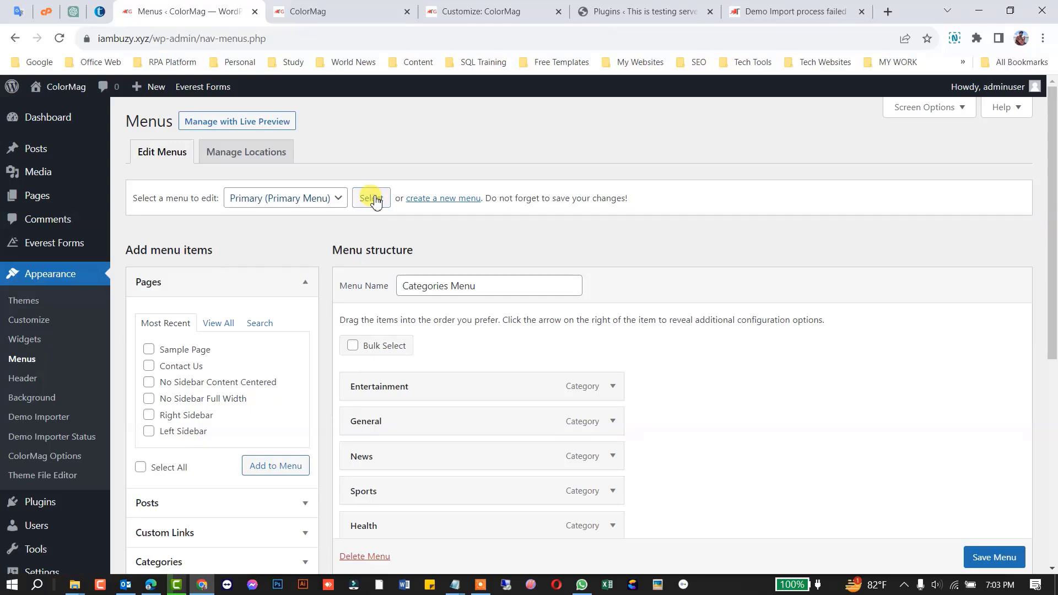
- Compare the Primary menu's structure with the navigation bar on the live site
left_click(331, 10)
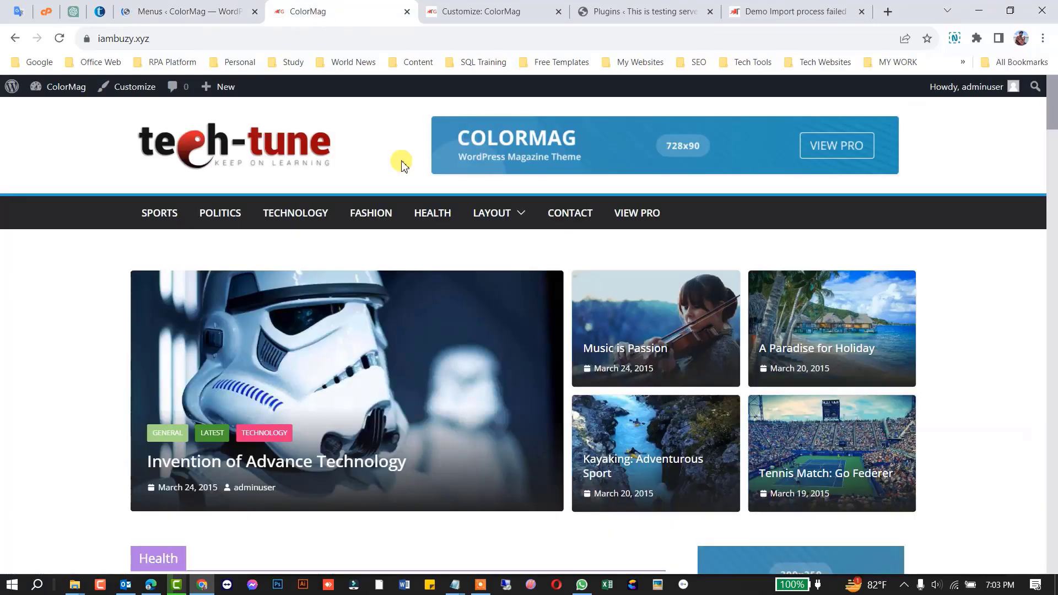
left_click(161, 8)
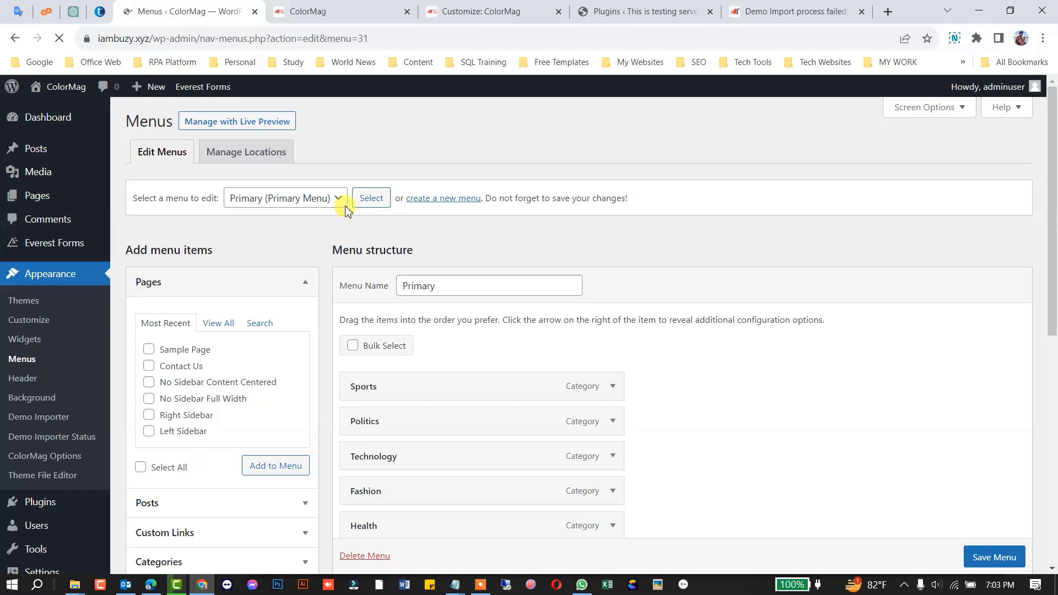
scroll(347, 207, "down", 4)
left_click(327, 11)
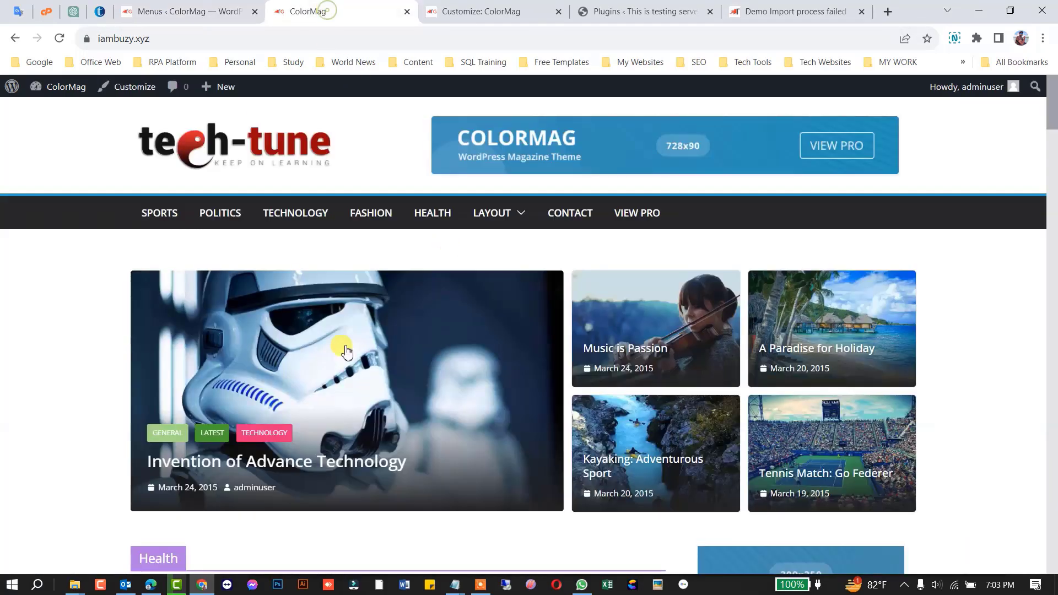
left_click(186, 12)
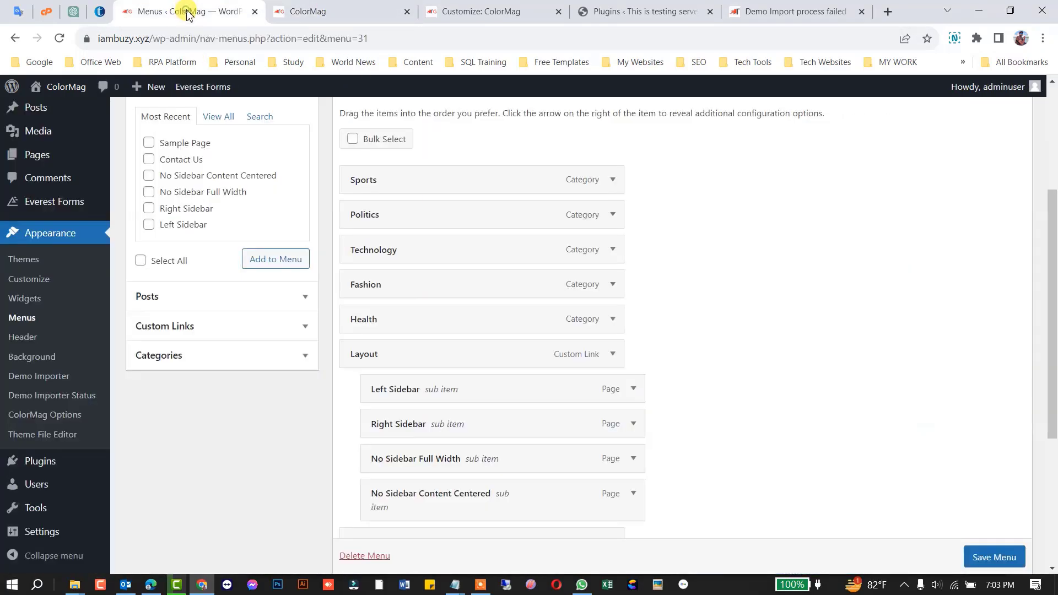
- Add a custom link with the link text Home to the Primary menu
scroll(481, 206, "up", 1)
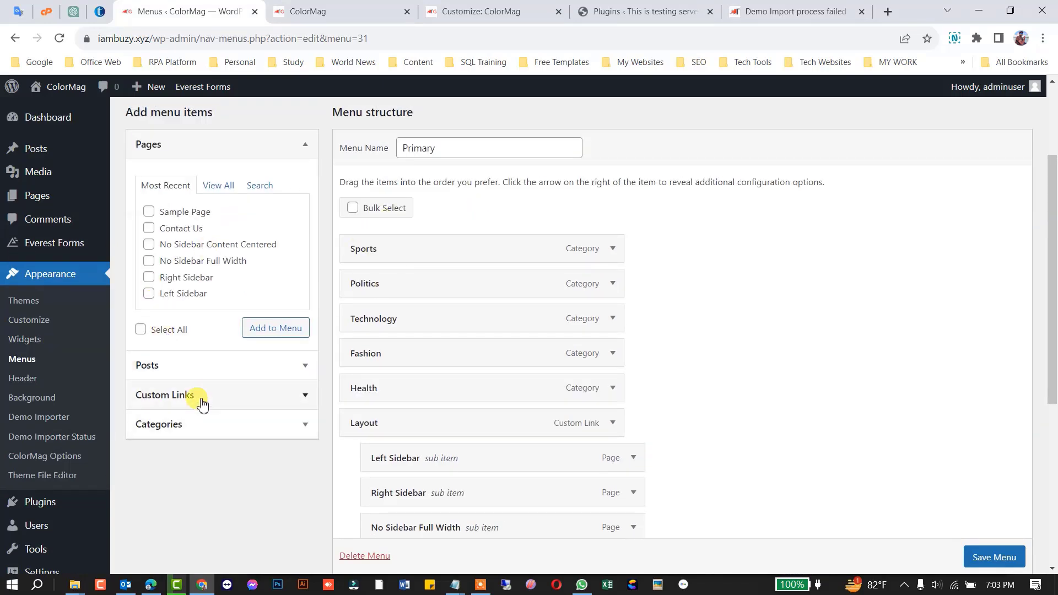
left_click(202, 401)
scroll(212, 197, "down", 1)
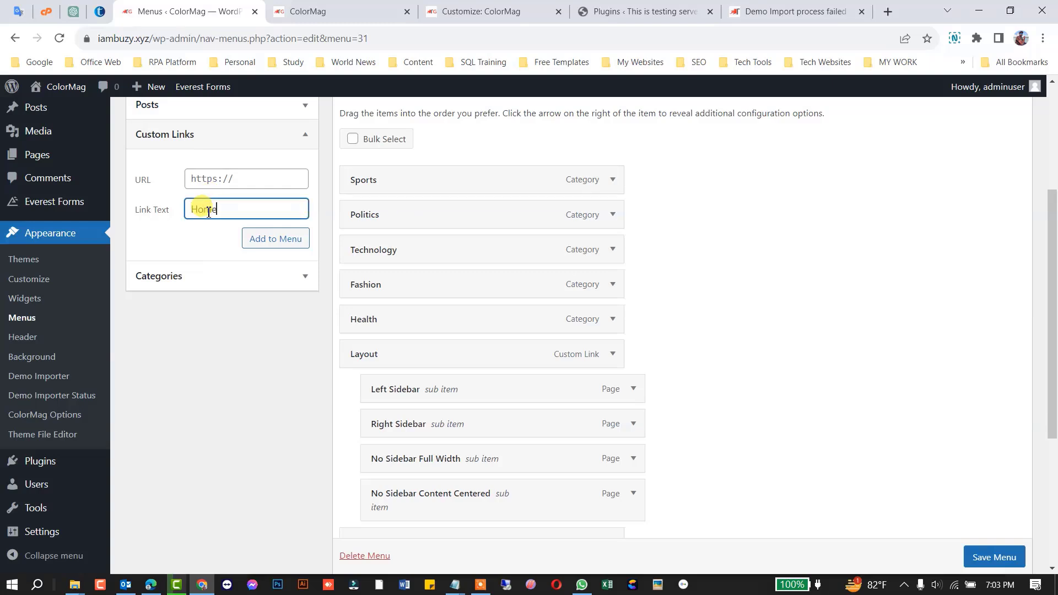
left_click(215, 181)
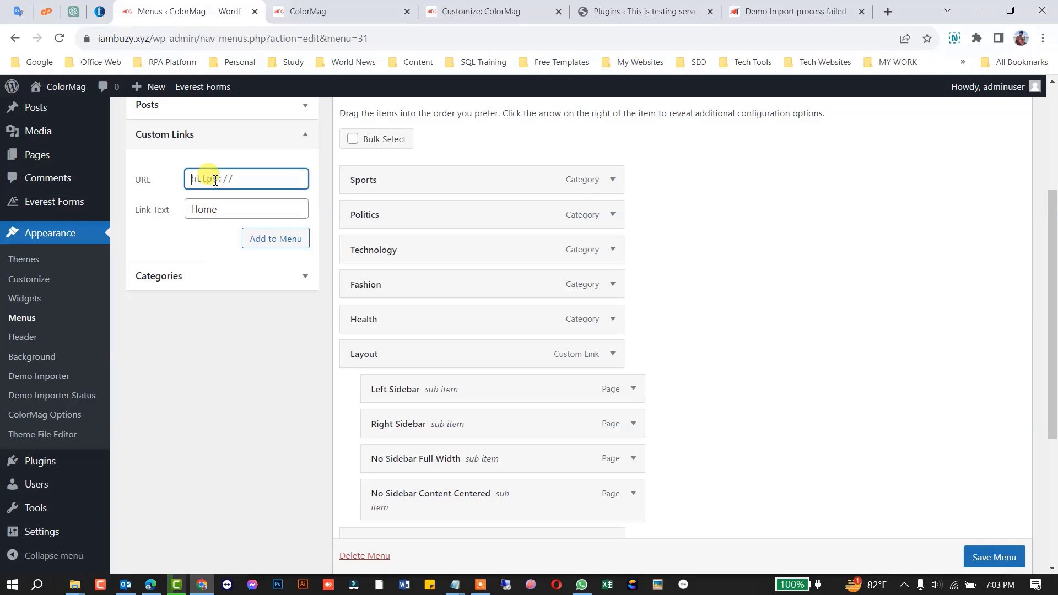
left_click(279, 242)
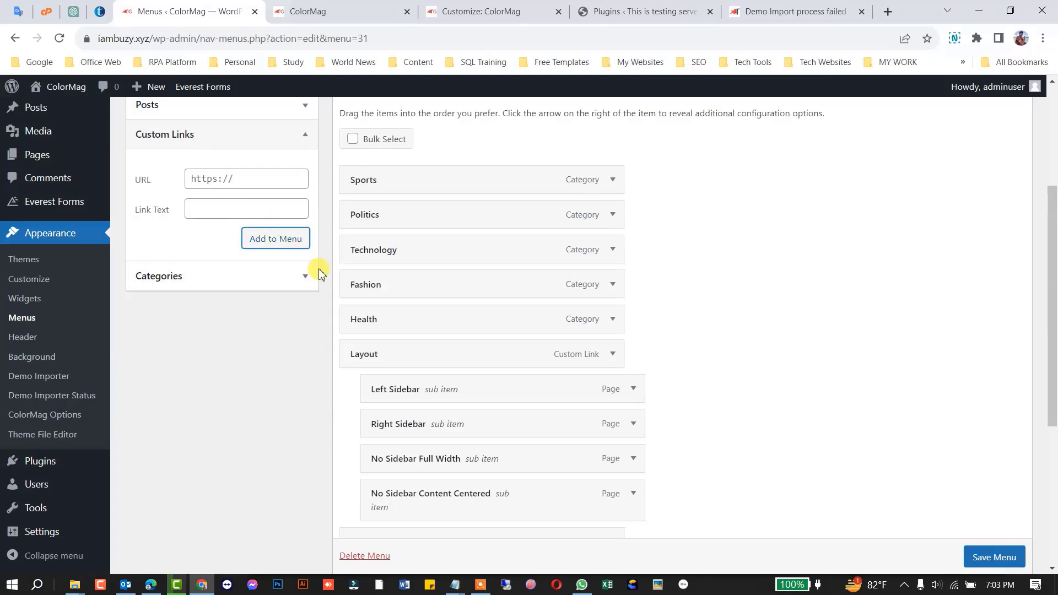
scroll(452, 279, "down", 1)
scroll(456, 506, "down", 1)
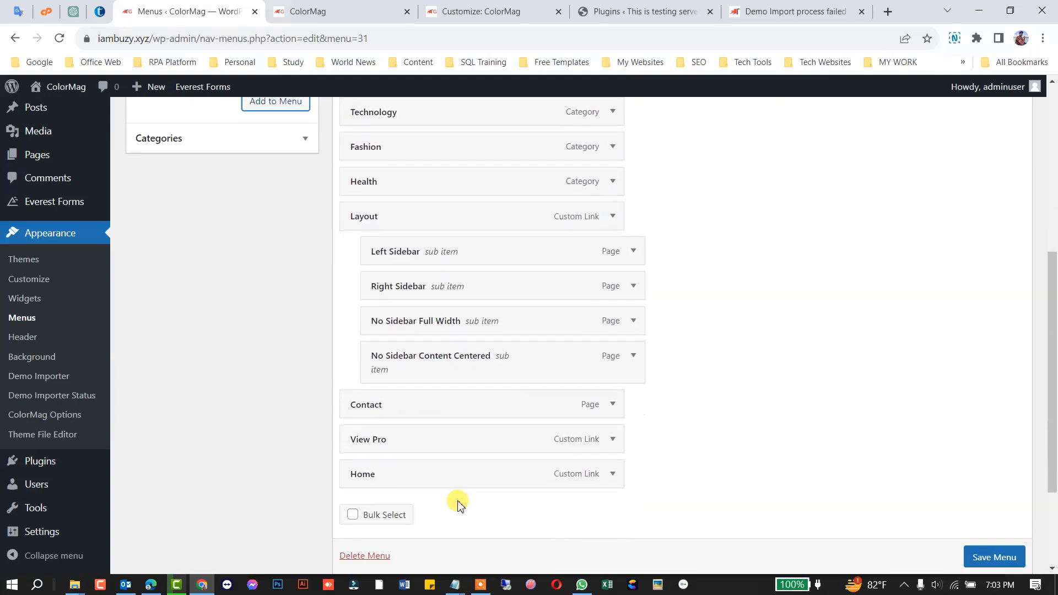
- Move the Home item to the top of the Primary menu, above Sports, and save the menu
left_click_drag(475, 477, 475, 149)
scroll(479, 188, "up", 3)
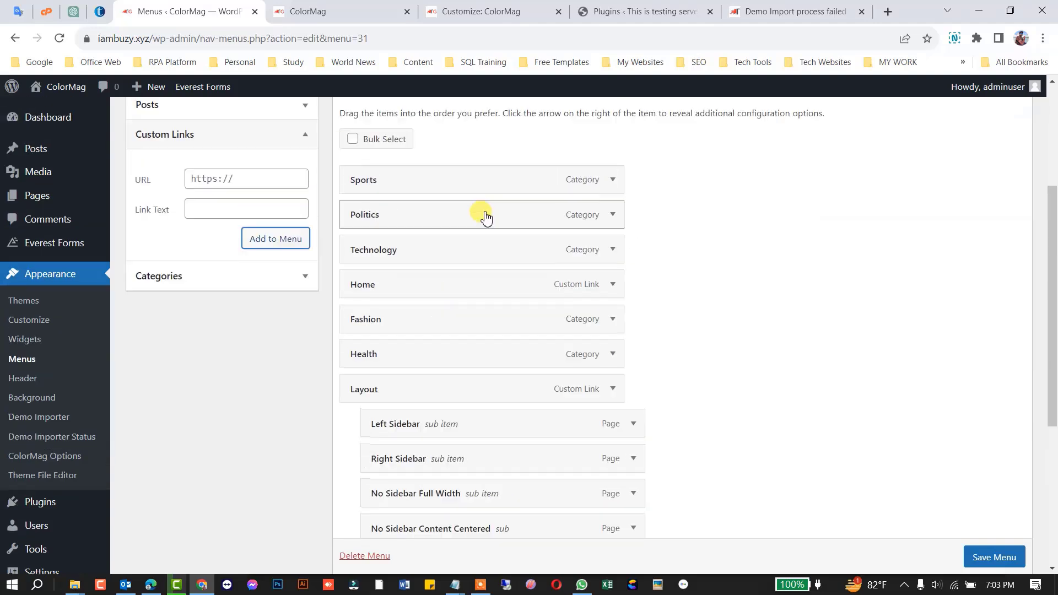
left_click_drag(474, 358, 471, 263)
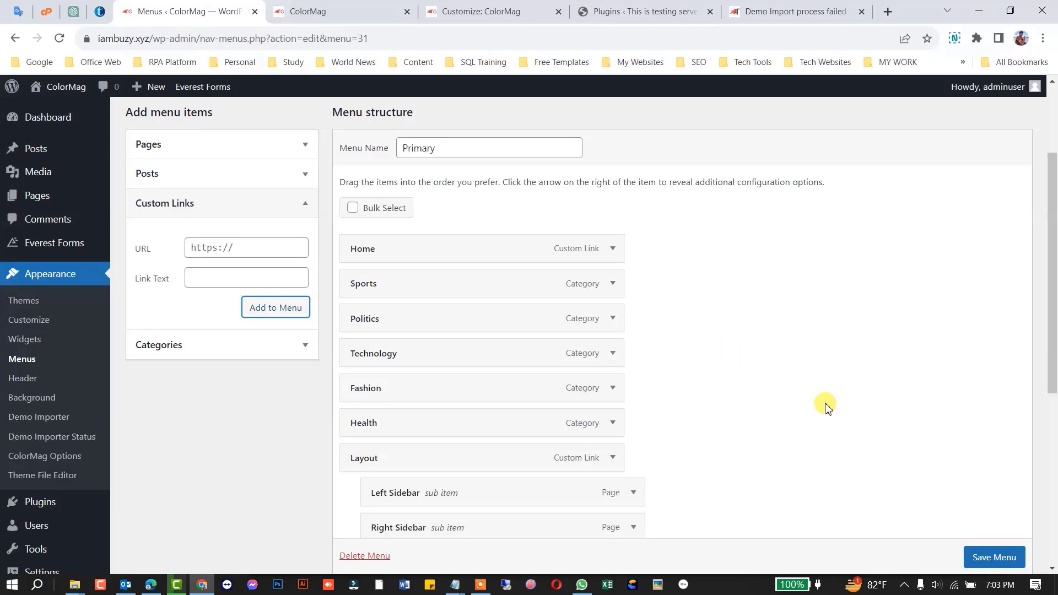
left_click(995, 559)
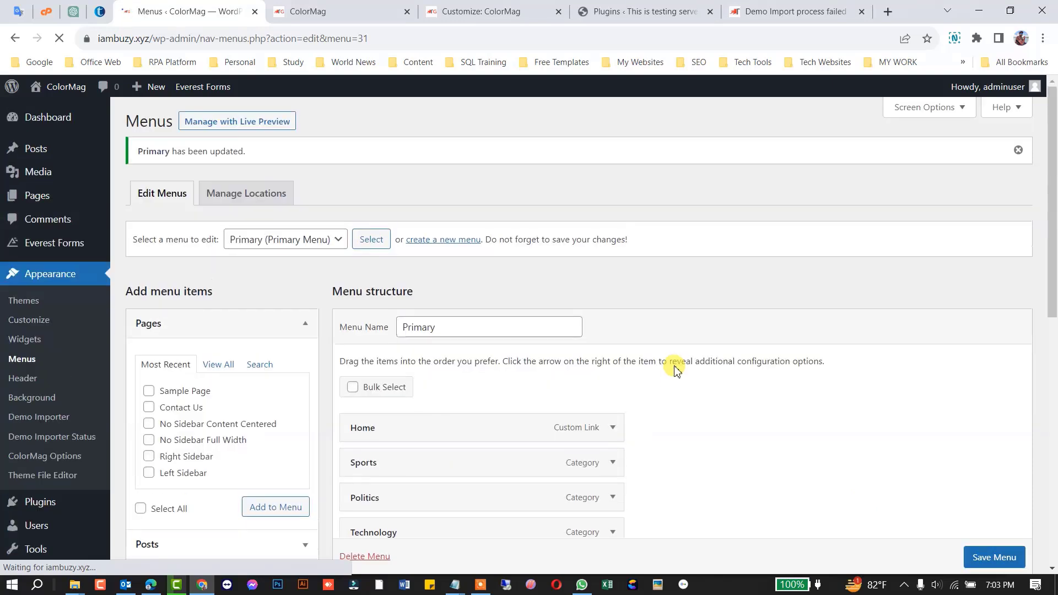
- Check the live site's navigation bar for the Home item and inspect the Sports menu item's settings
left_click(304, 11)
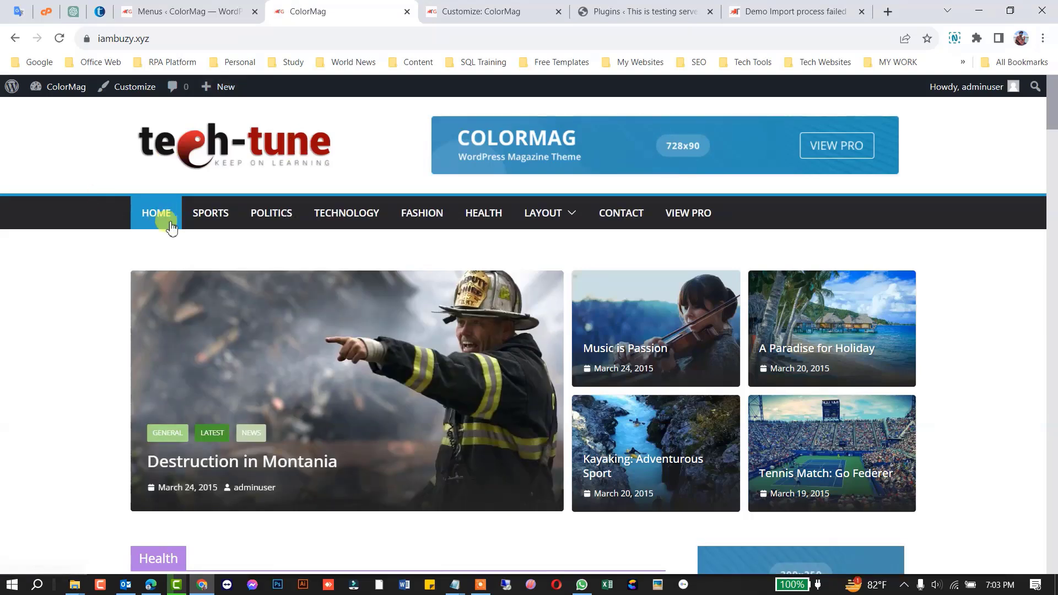
left_click(184, 13)
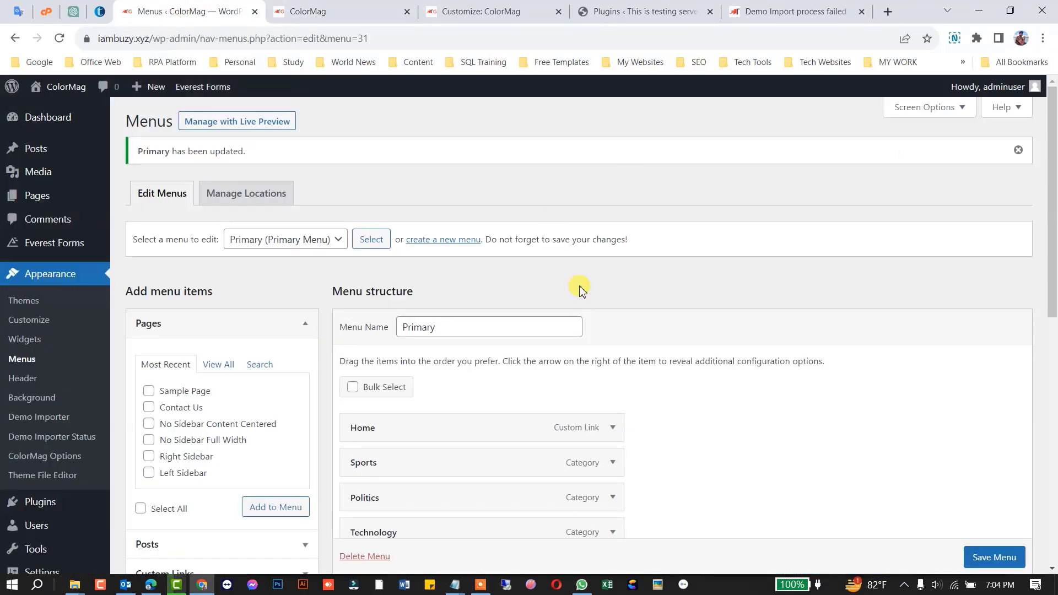
scroll(639, 222, "down", 4)
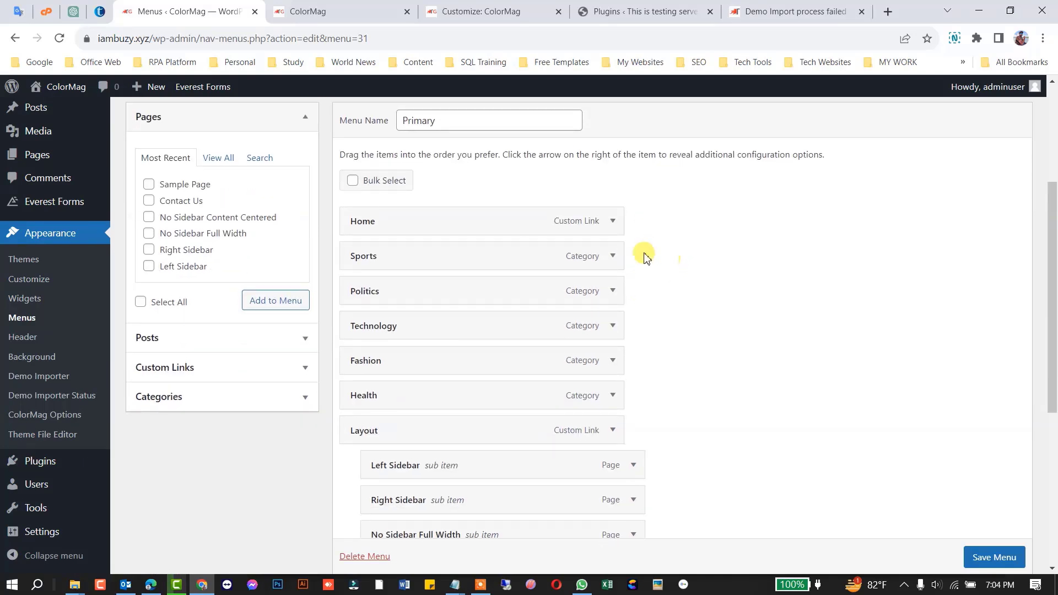
left_click(612, 255)
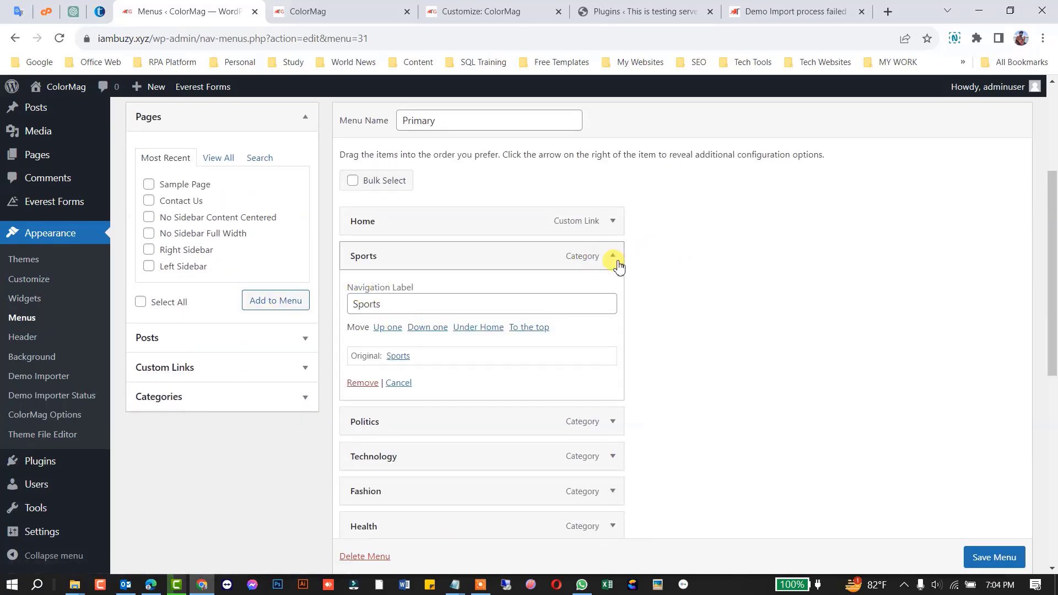
left_click(611, 256)
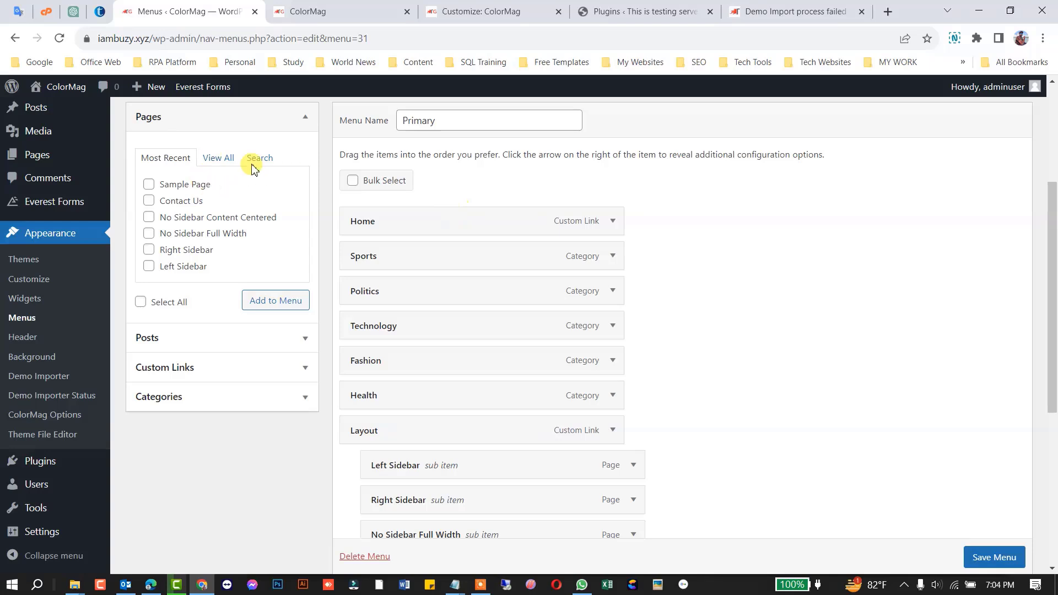
- Look through the categories, custom links, posts and pages that can be added as menu items
left_click(189, 397)
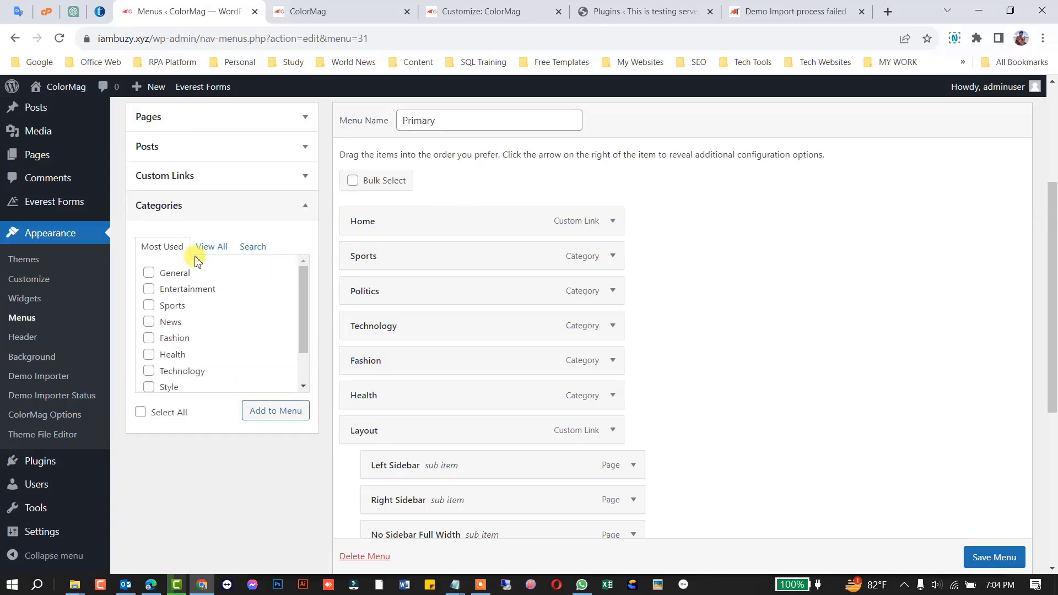
left_click(186, 178)
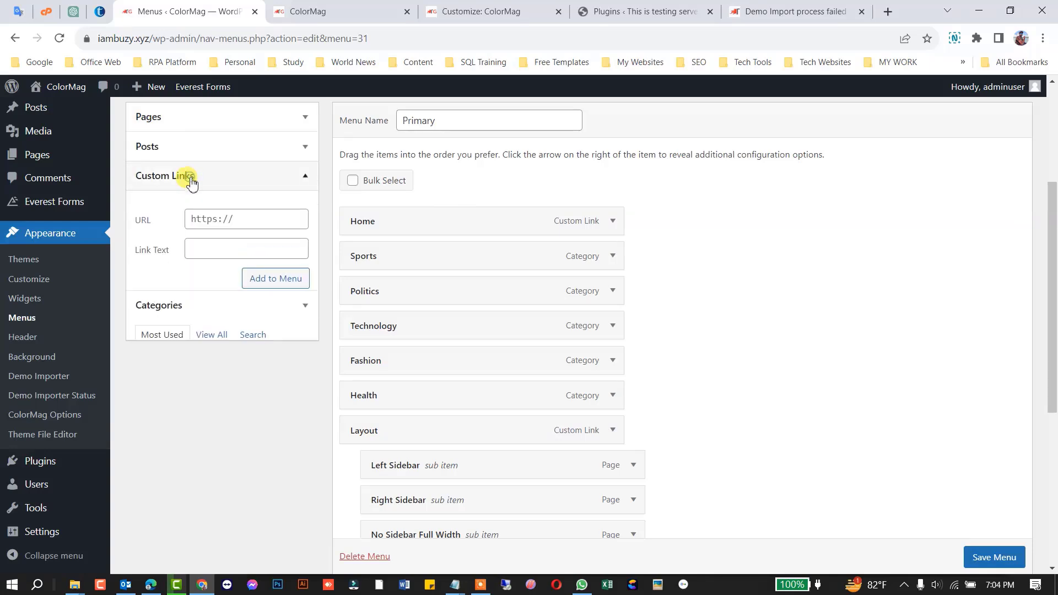
left_click(182, 148)
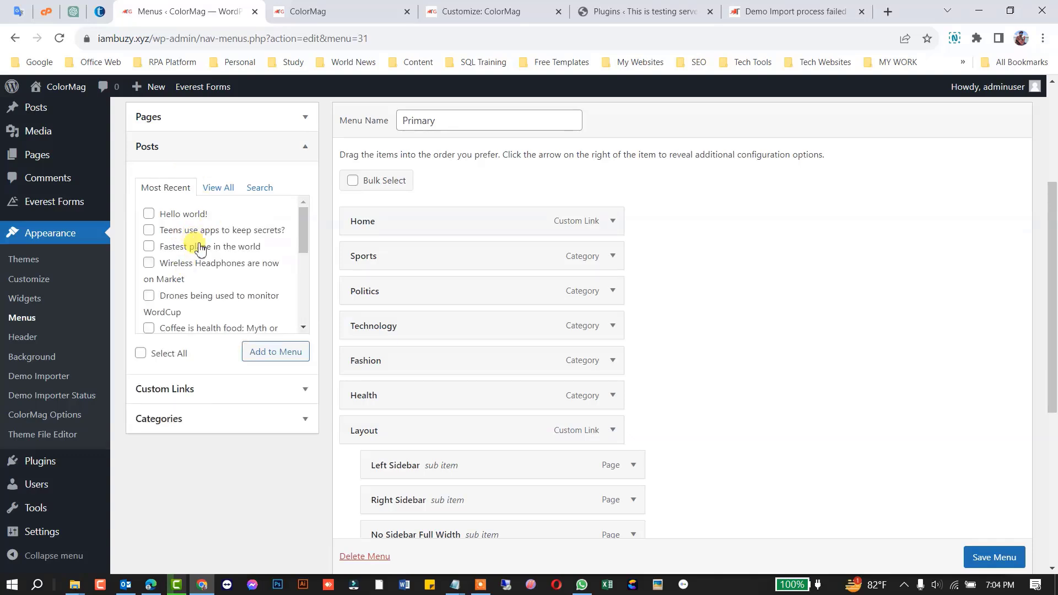
scroll(244, 186, "up", 1)
left_click(220, 192)
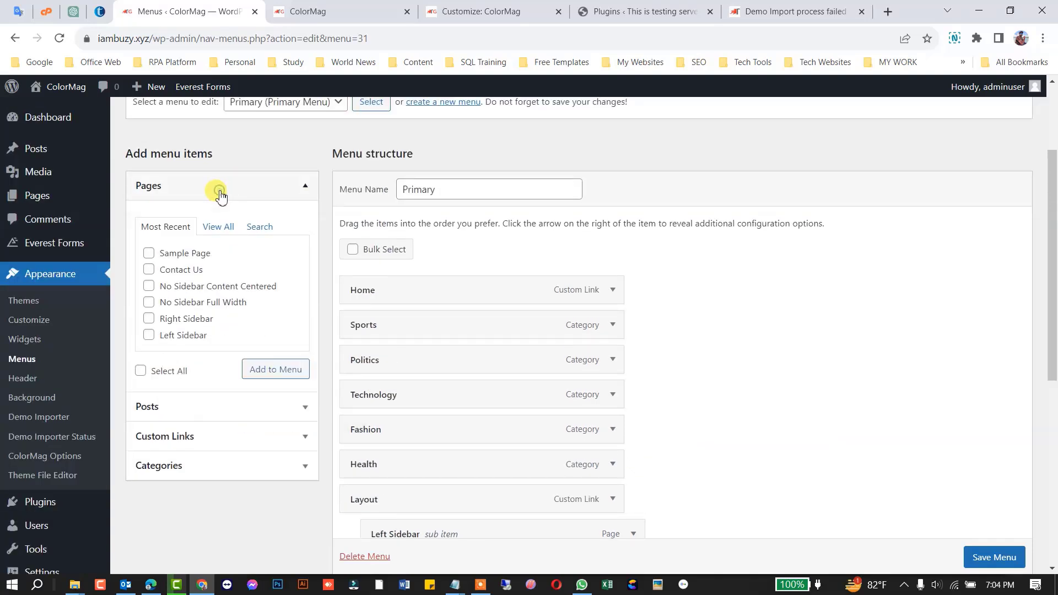
left_click(219, 194)
- Add the Fashion category to the Primary menu as another item
left_click(204, 278)
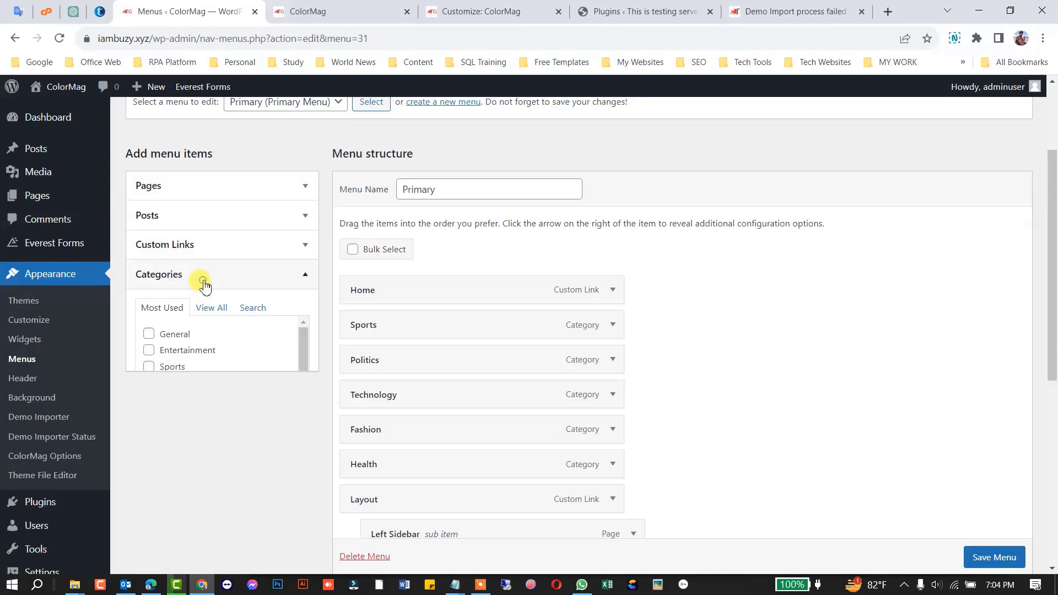
scroll(158, 392, "down", 2)
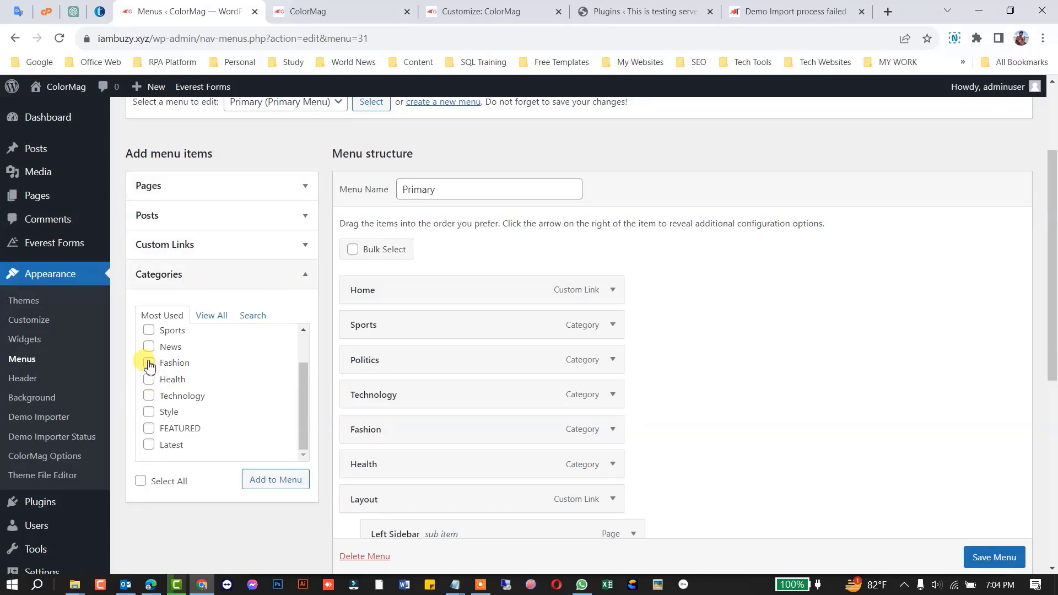
left_click(149, 363)
left_click(272, 483)
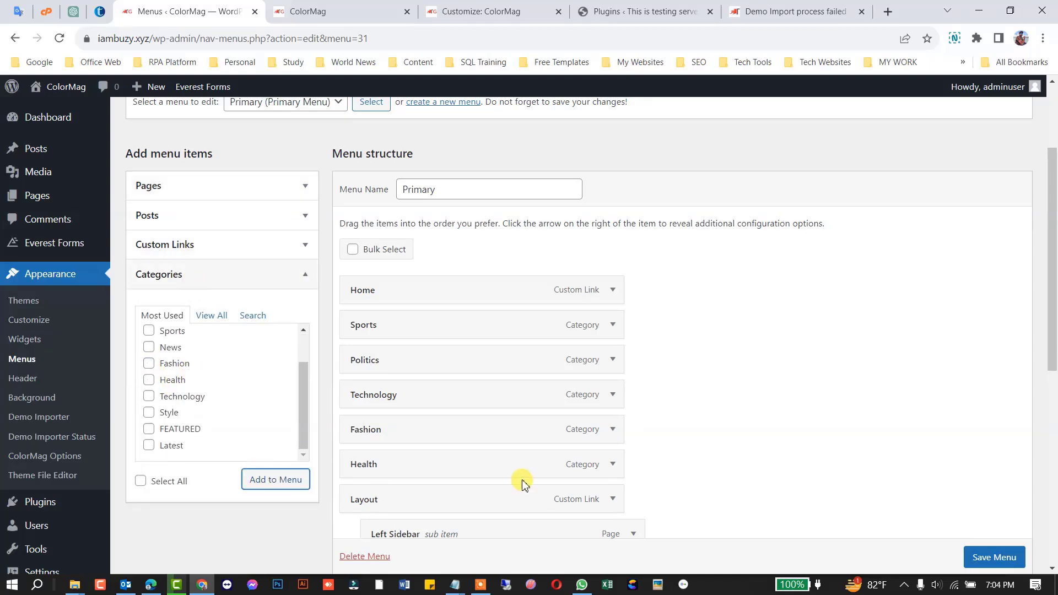
scroll(543, 463, "down", 8)
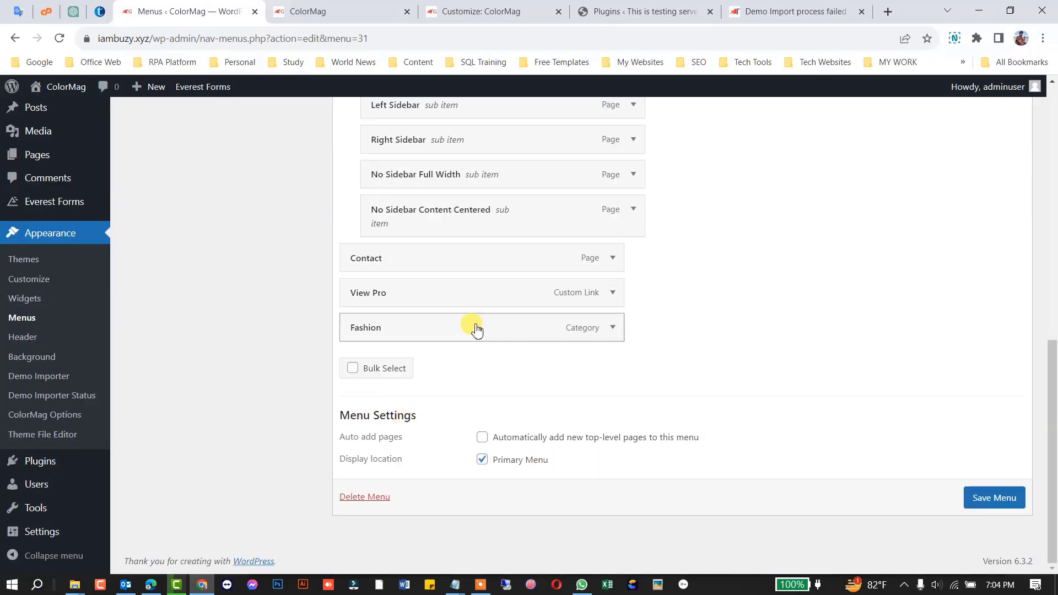
- Remove the duplicate Fashion category item at the end of the Primary menu
left_click(614, 329)
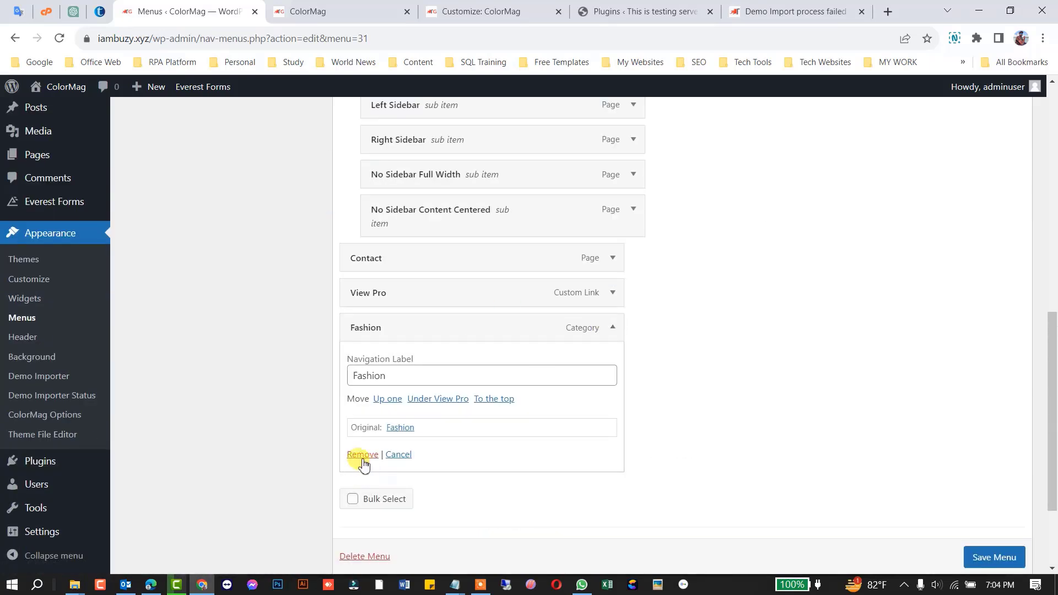
left_click(362, 457)
scroll(562, 347, "up", 8)
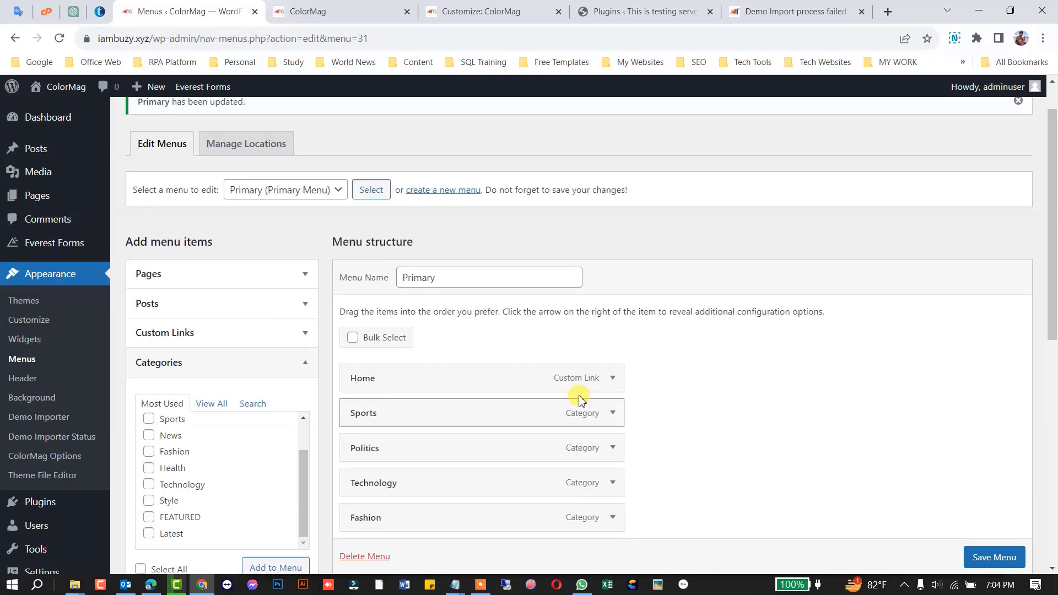
- Remove the Politics and Fashion category items from the Primary menu and save the menu
scroll(485, 379, "down", 1)
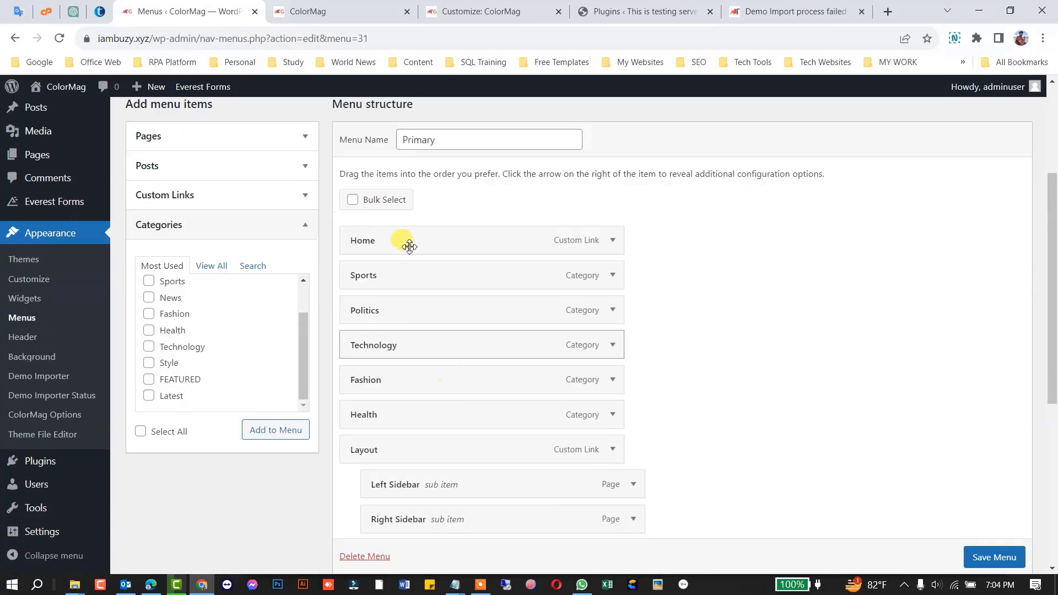
left_click(614, 311)
scroll(614, 312, "down", 3)
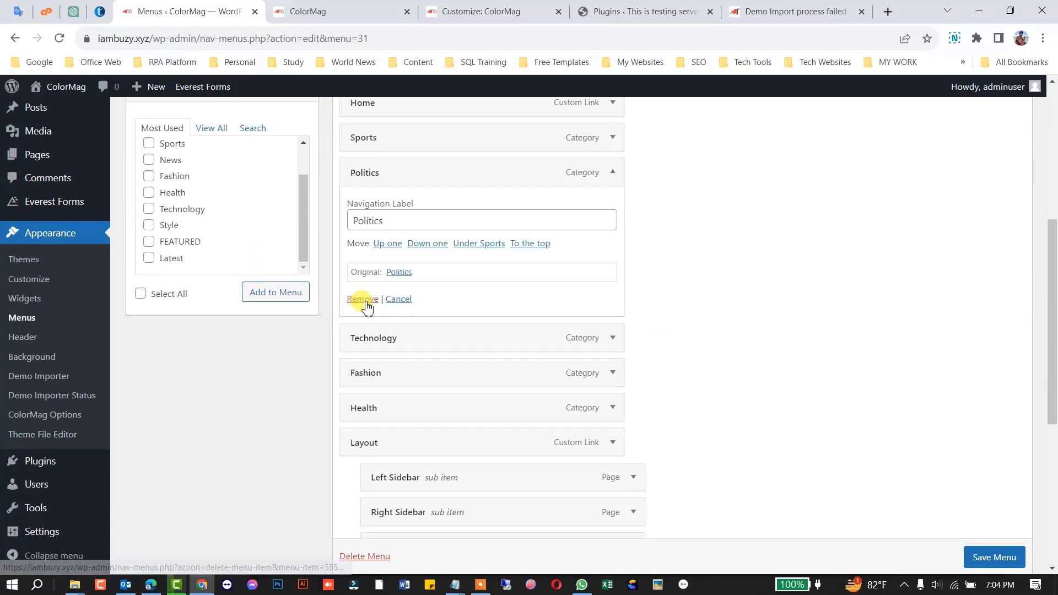
left_click(364, 303)
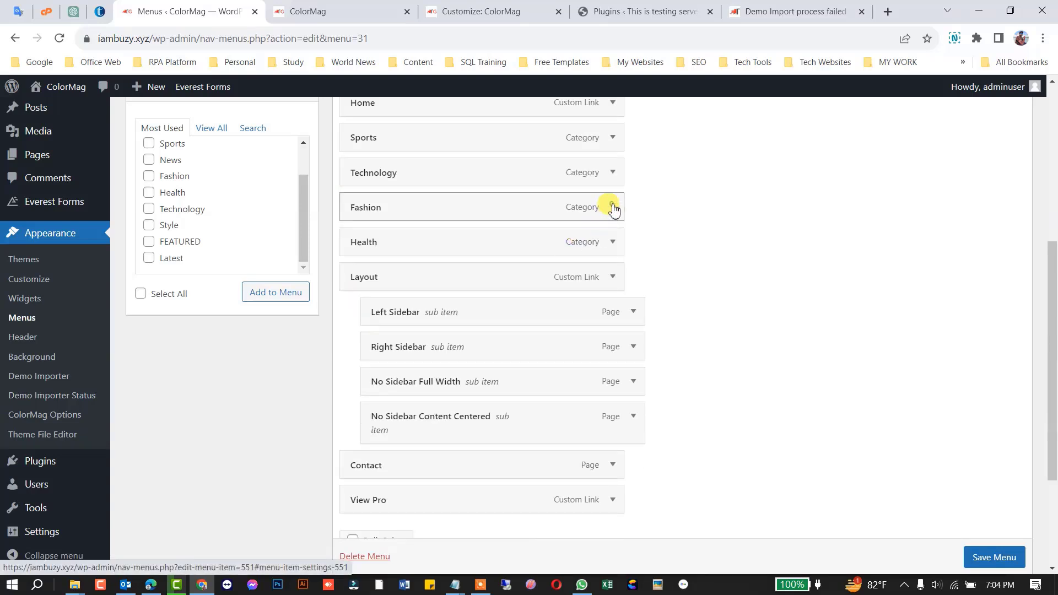
left_click(612, 208)
left_click(363, 334)
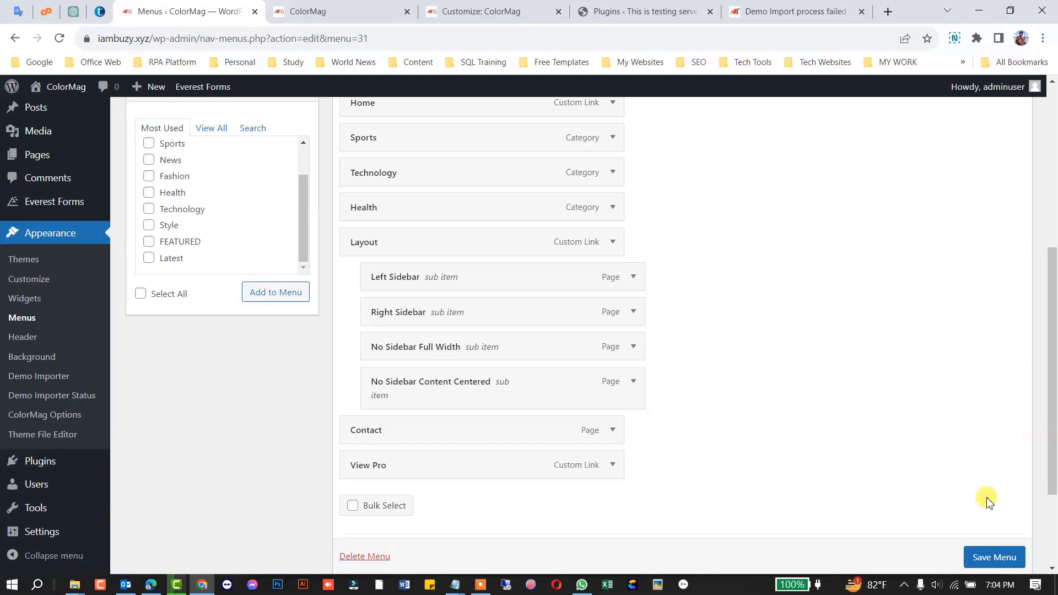
left_click(988, 558)
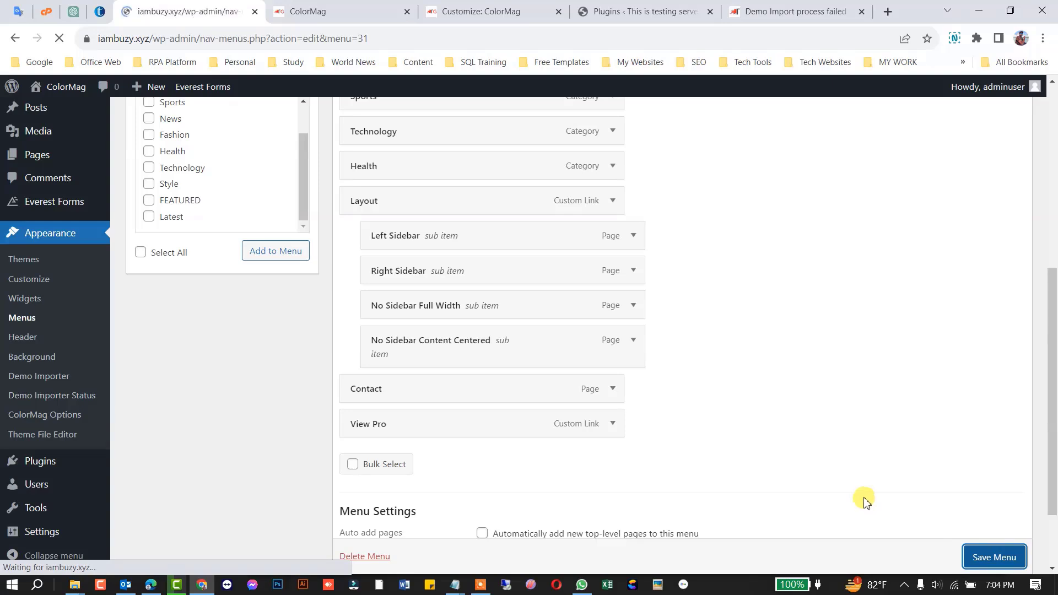
- Reload the live site and check its updated navigation bar and the Layout dropdown
left_click(307, 11)
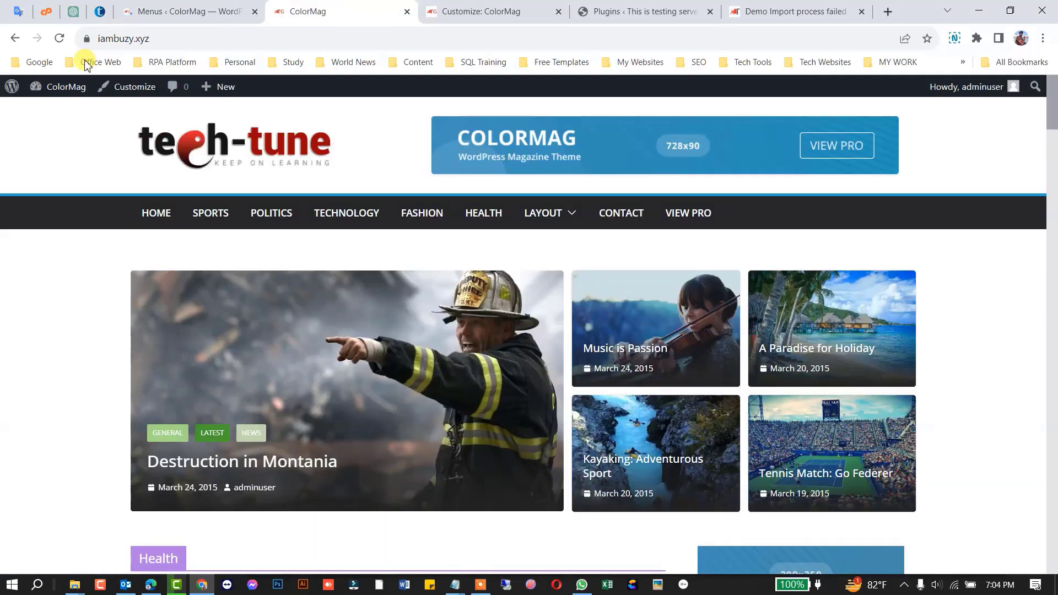
left_click(59, 38)
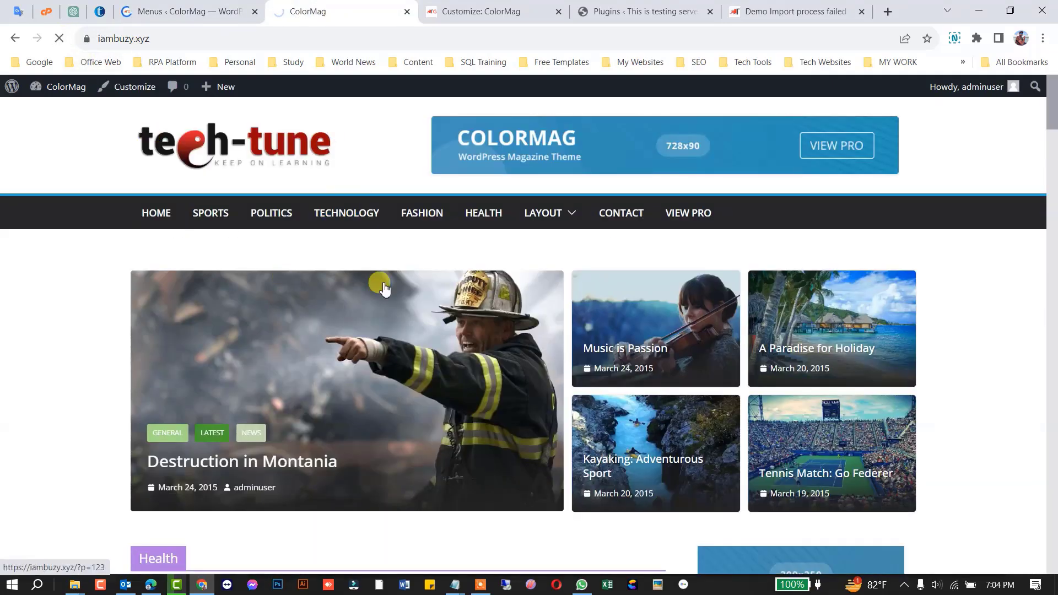
mouse_move(419, 216)
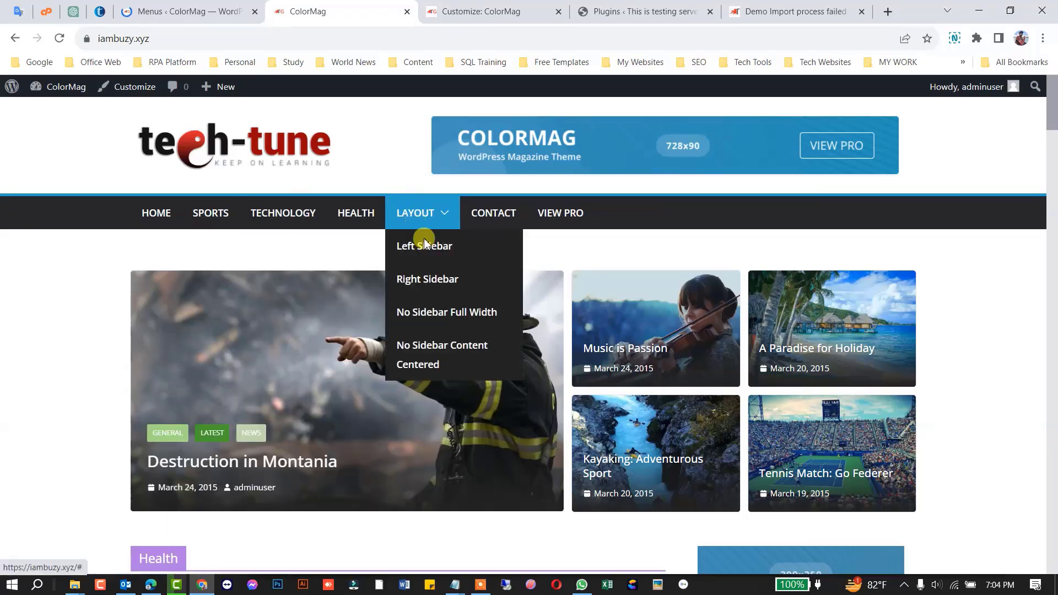
- In the Primary menu, nest Technology and Health as sub items under Sports and save the menu
left_click(223, 11)
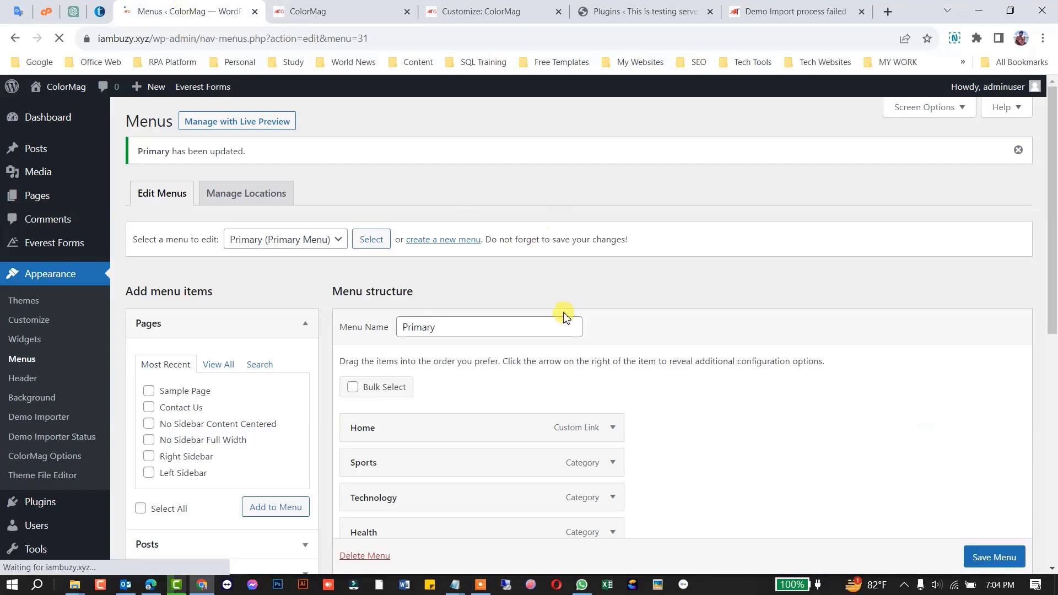
scroll(551, 246, "down", 6)
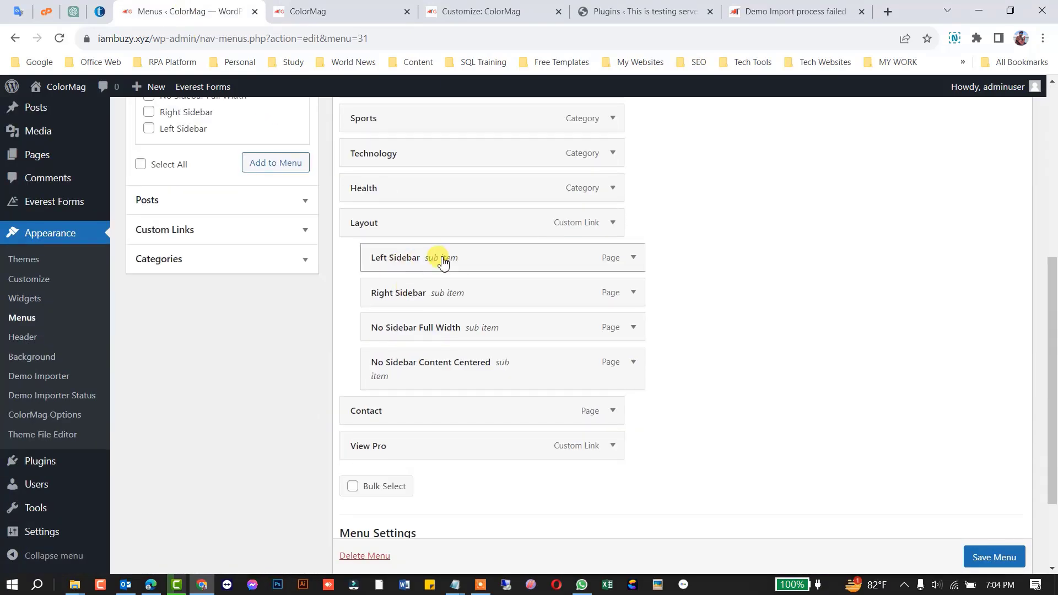
scroll(442, 262, "up", 3)
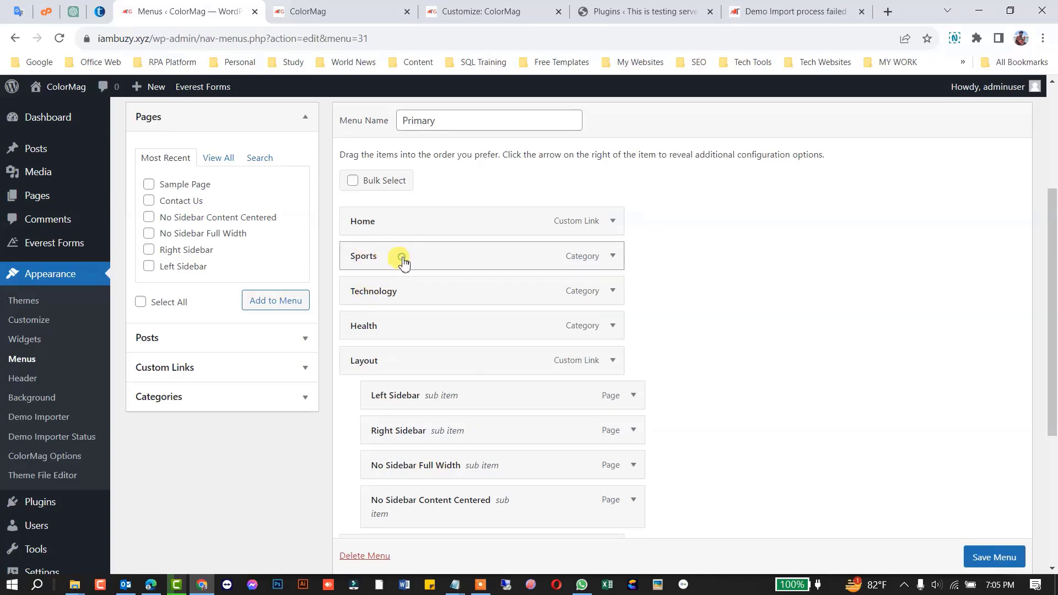
left_click(613, 257)
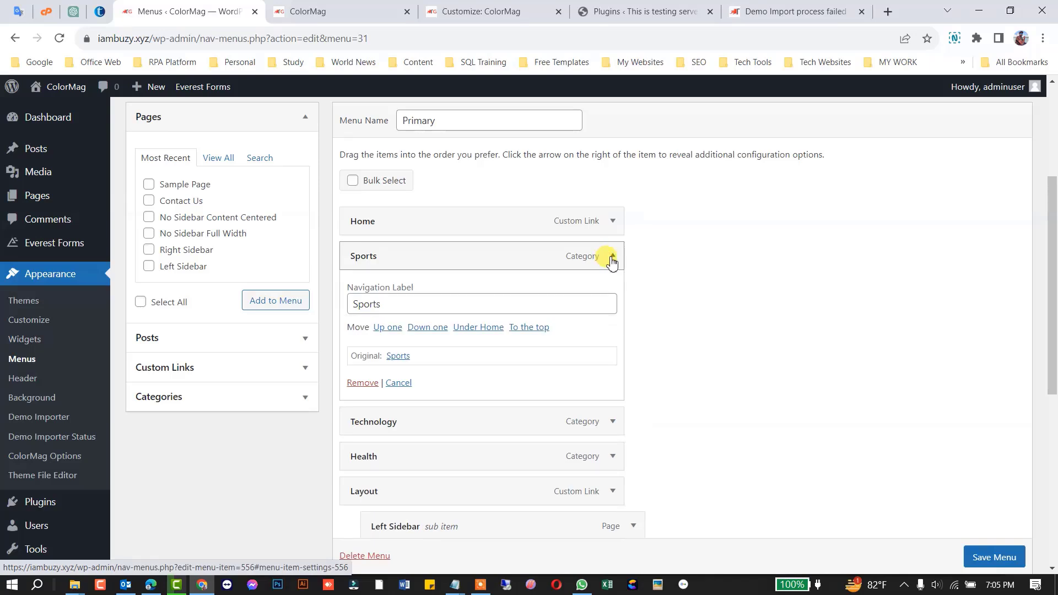
left_click(612, 257)
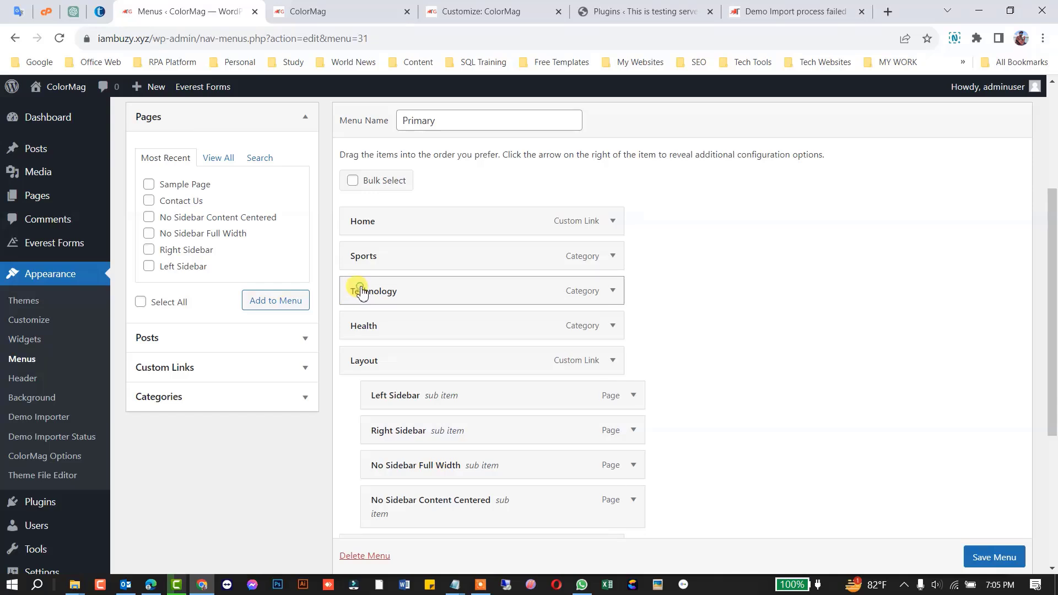
mouse_move(362, 292)
left_mouse_down()
mouse_move(394, 292)
mouse_move(376, 292)
mouse_move(396, 327)
left_mouse_up()
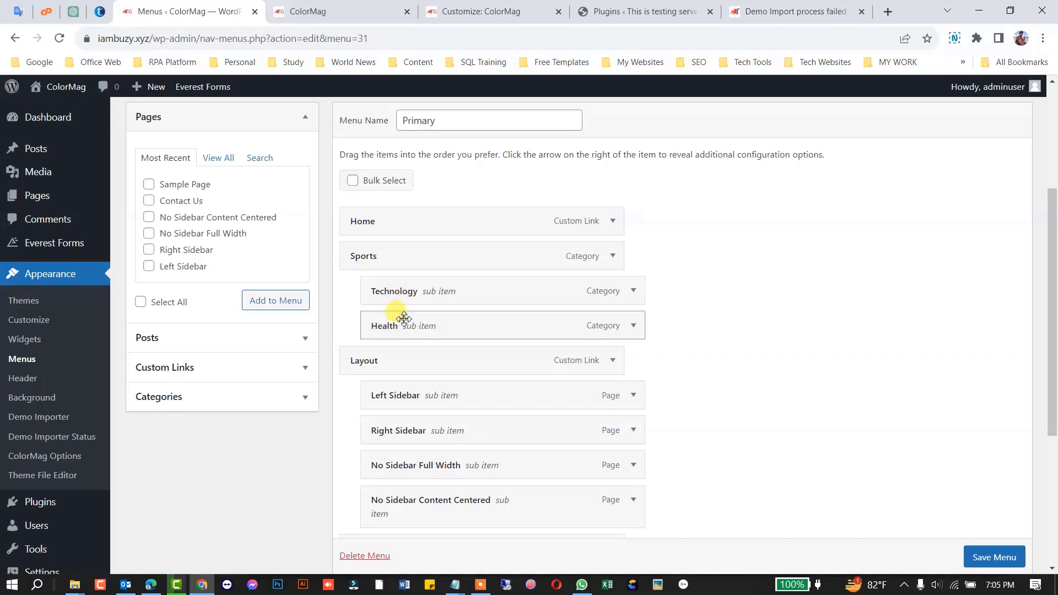
left_click(999, 558)
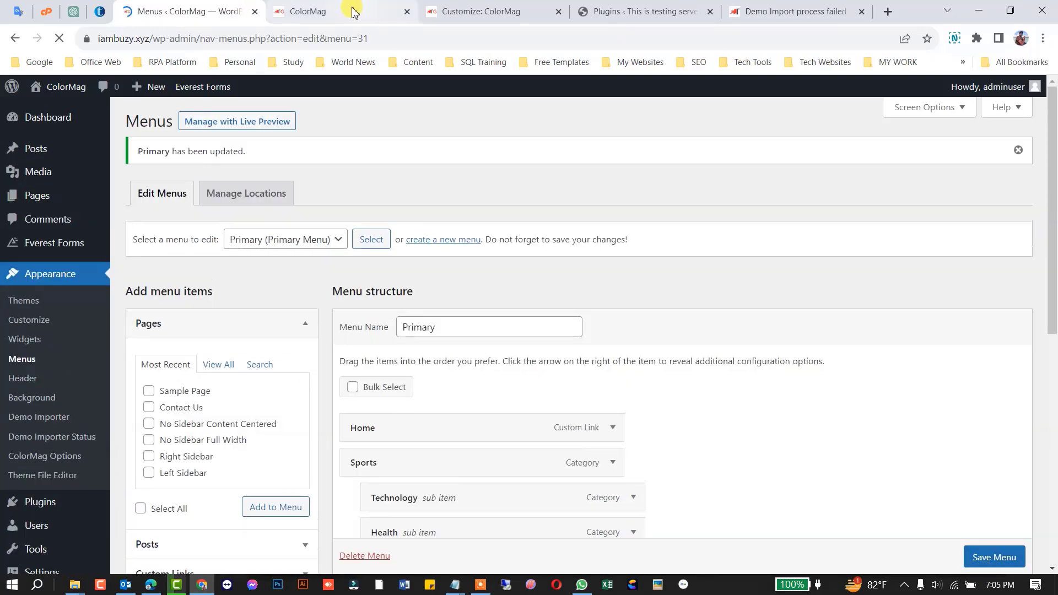
- Reload the live site and inspect the Sports and Layout dropdowns in the navigation bar
left_click(349, 10)
left_click(59, 39)
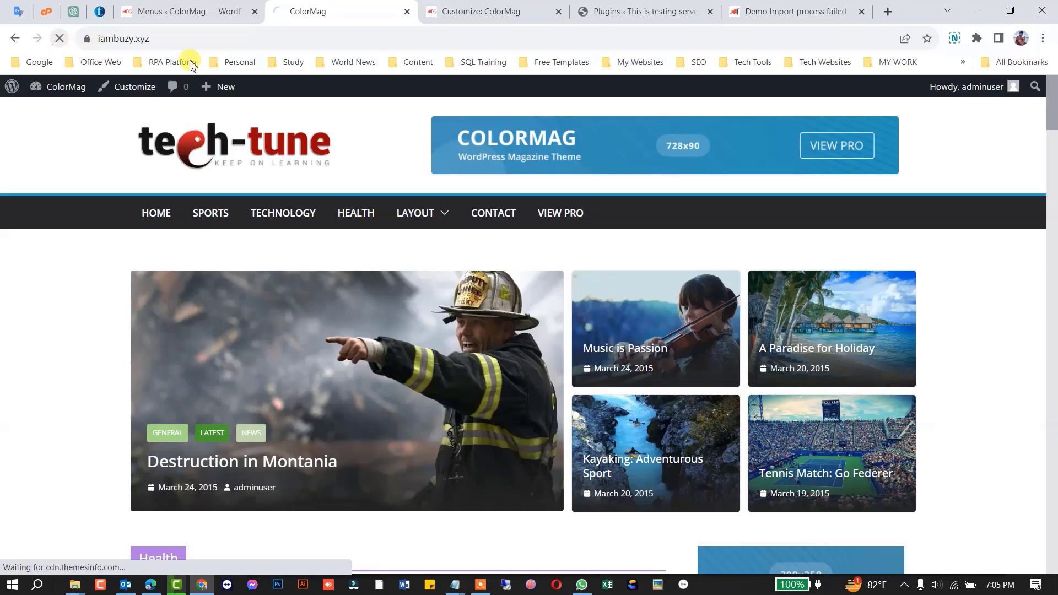
mouse_move(229, 210)
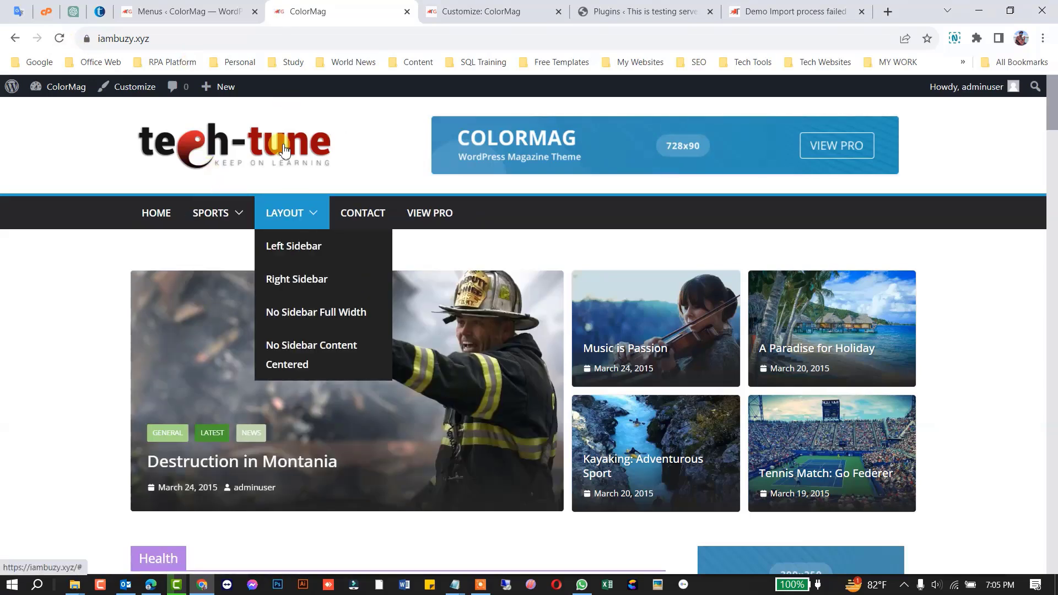
- Review the Primary menu's full structure and display settings, and save the menu again
left_click(203, 16)
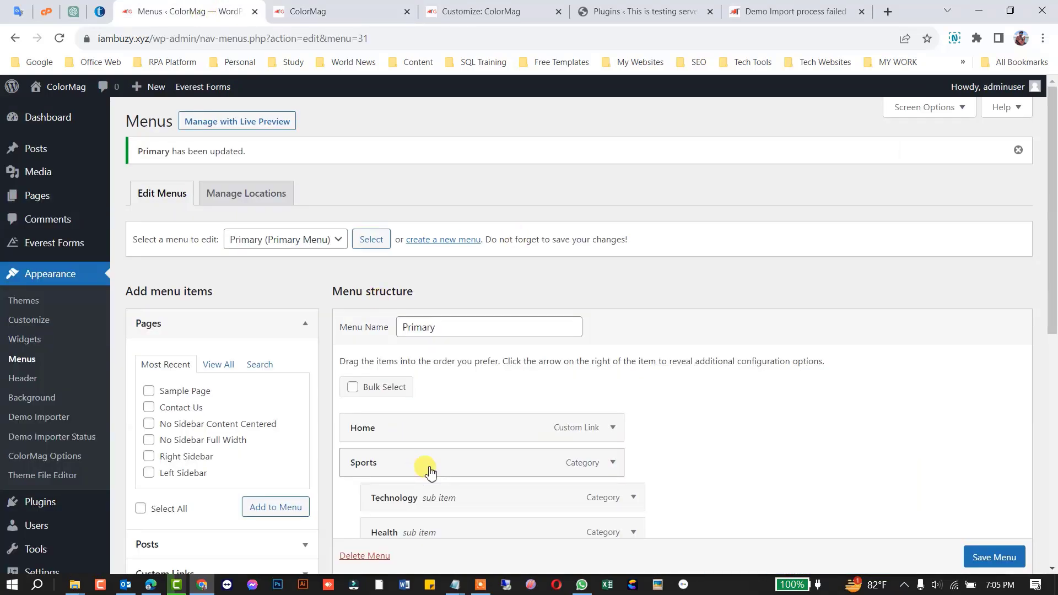
scroll(452, 441, "down", 5)
scroll(551, 265, "down", 2)
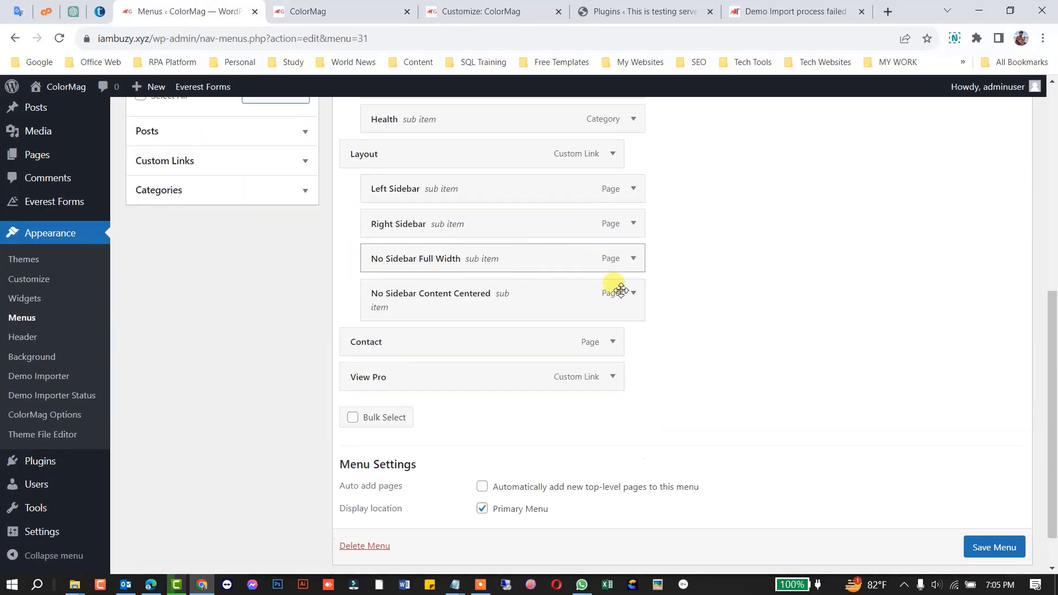
left_click(1000, 549)
scroll(994, 546, "down", 2)
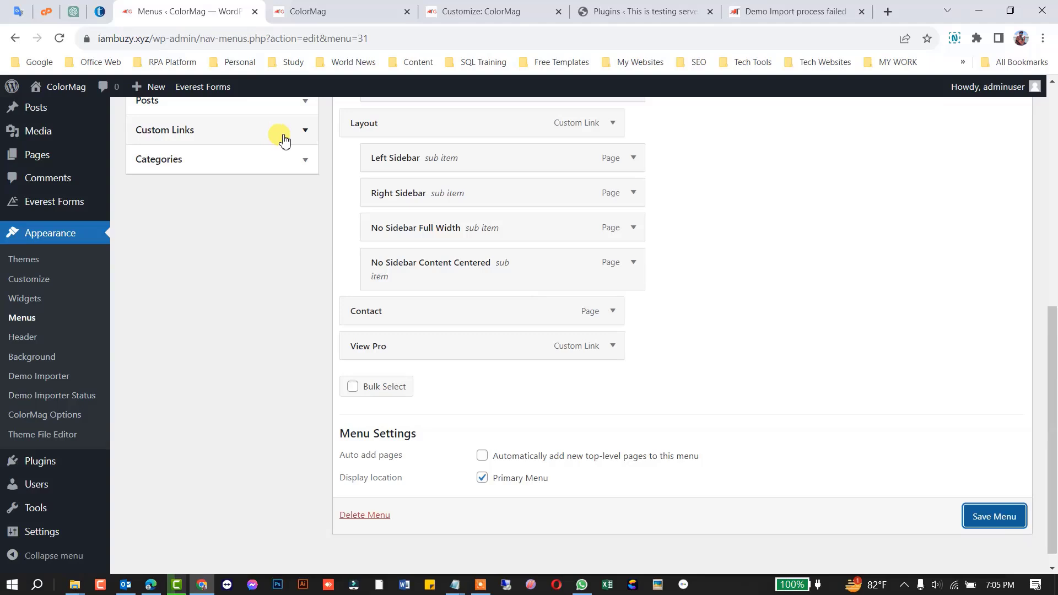
- Look over the live homepage with its edited navigation bar and the content below it
left_click(307, 12)
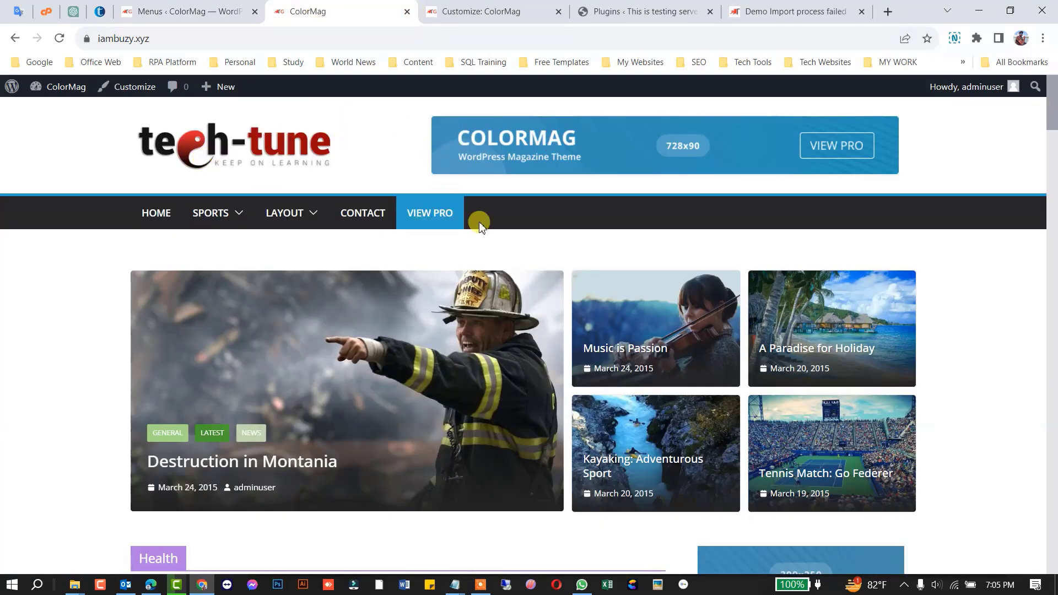
scroll(500, 225, "down", 5)
scroll(529, 215, "up", 5)
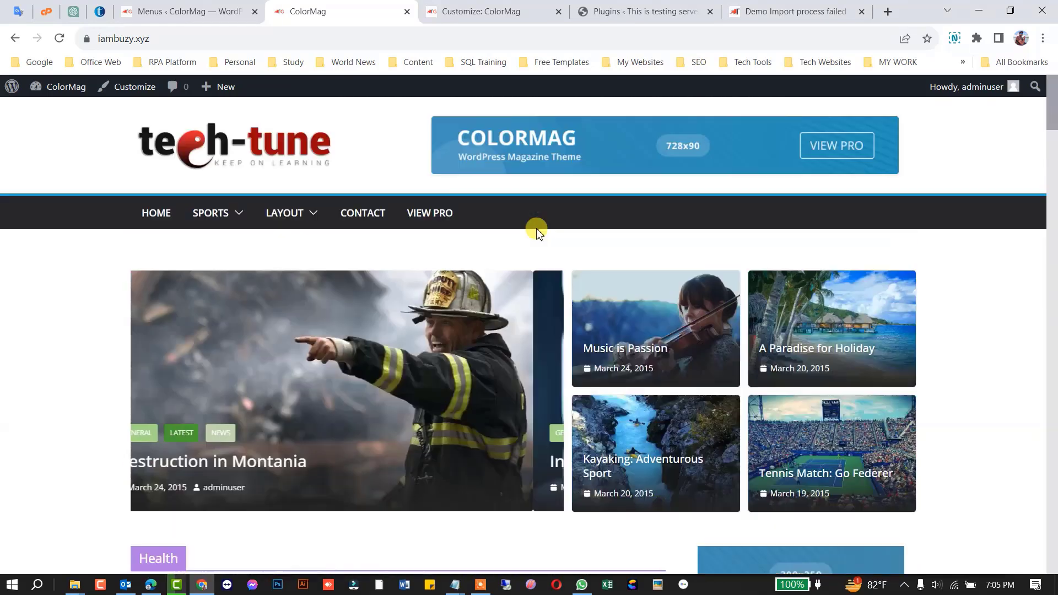